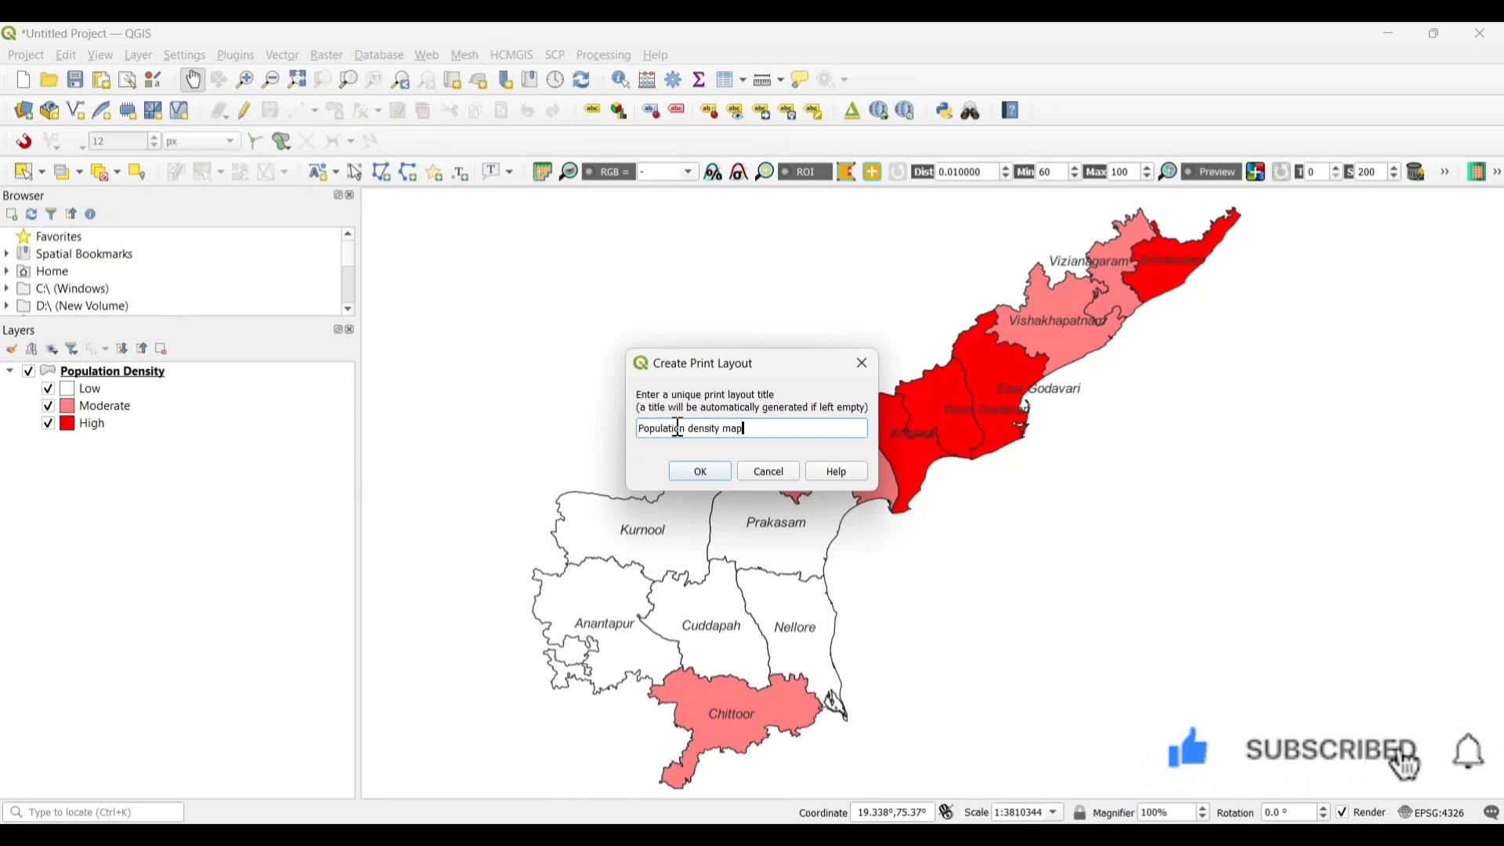
Create the print layout titled "Population density map" and set its page to A3 landscape.
click(706, 472)
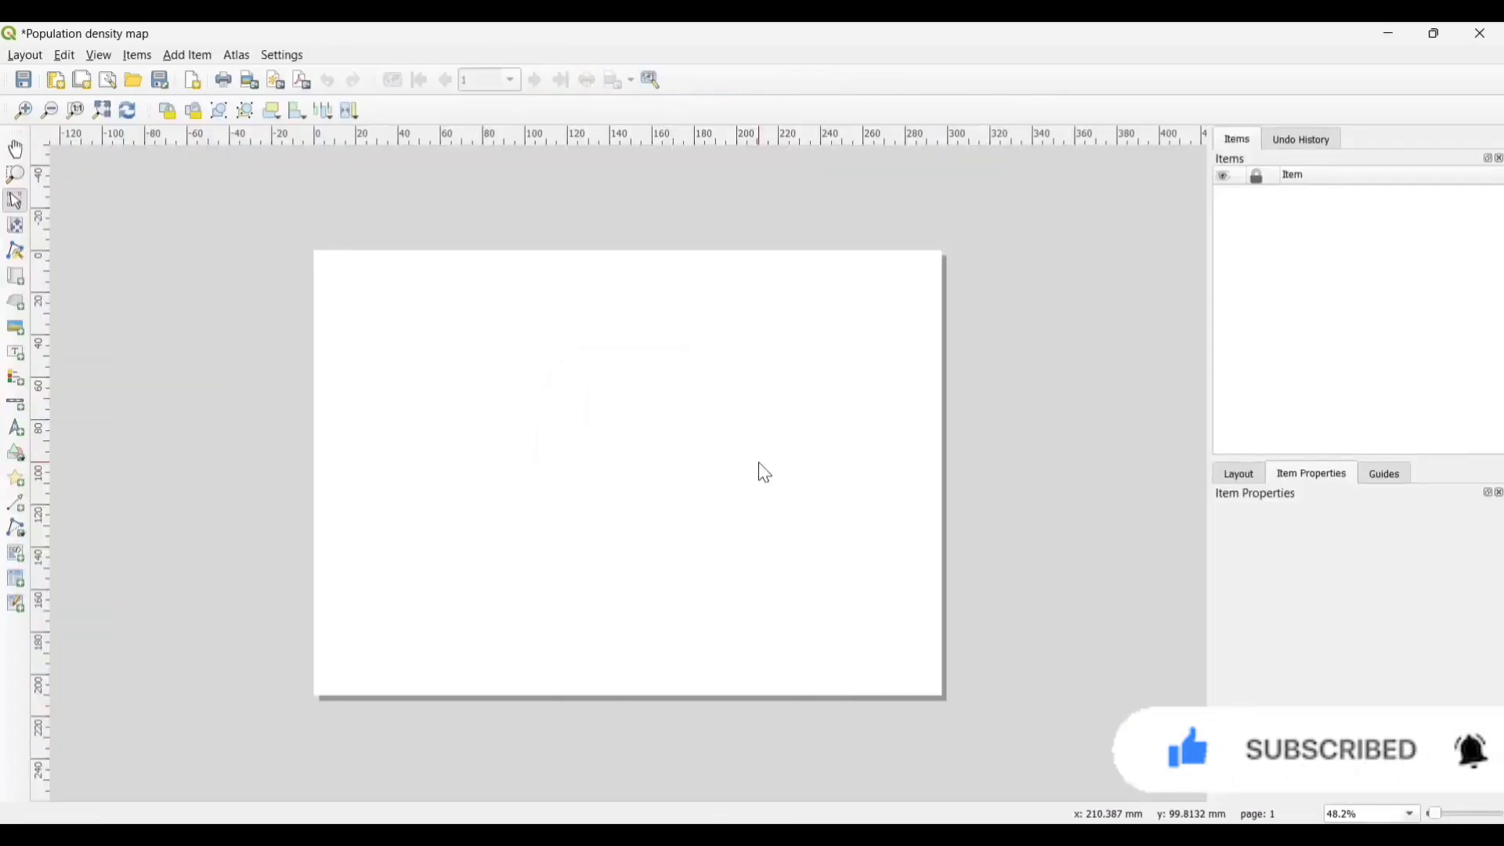
right_click(595, 329)
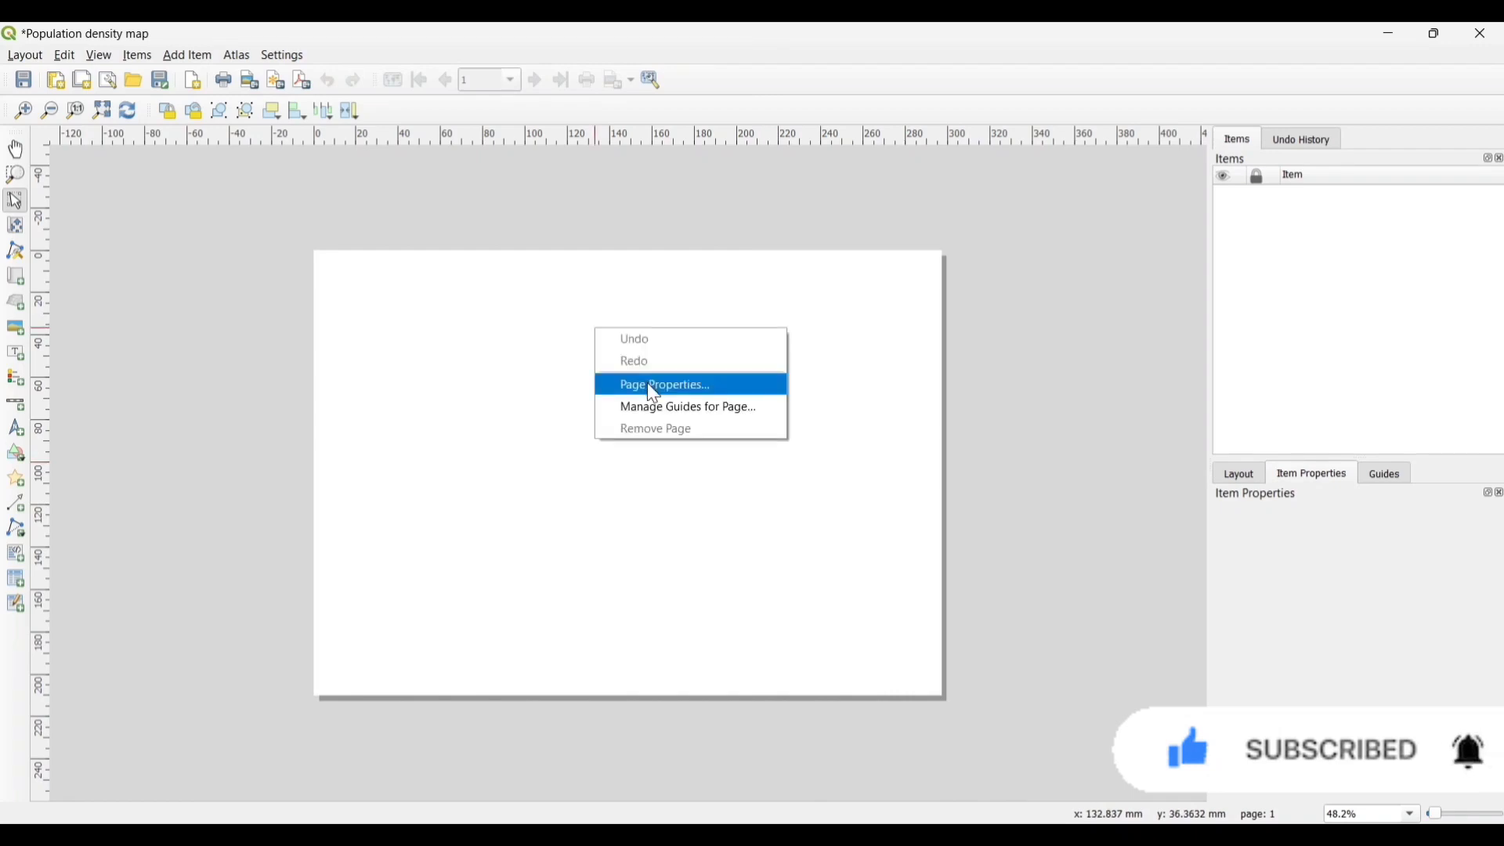
click(650, 384)
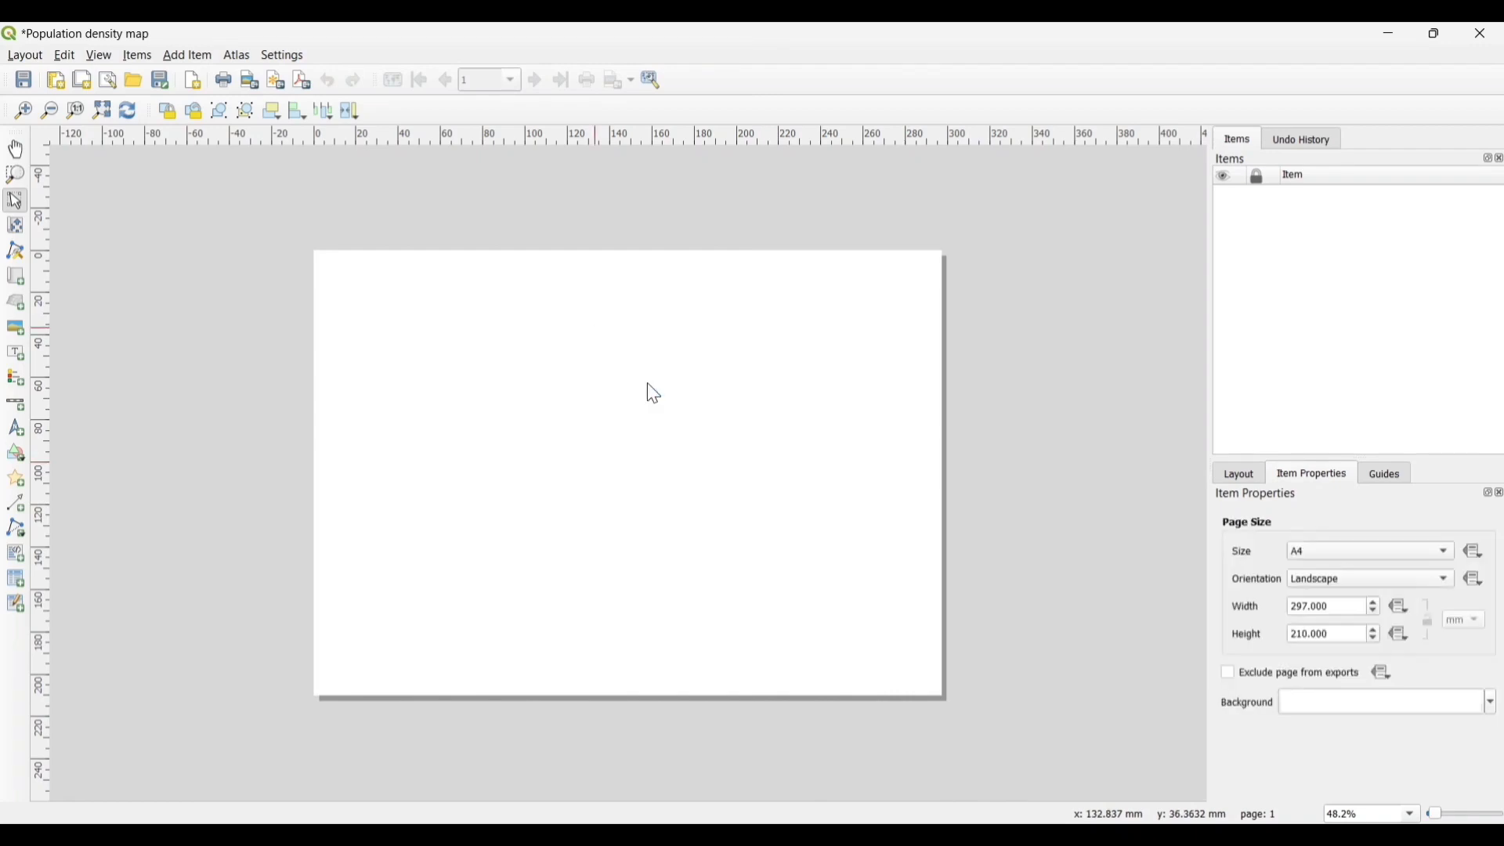
click(1338, 584)
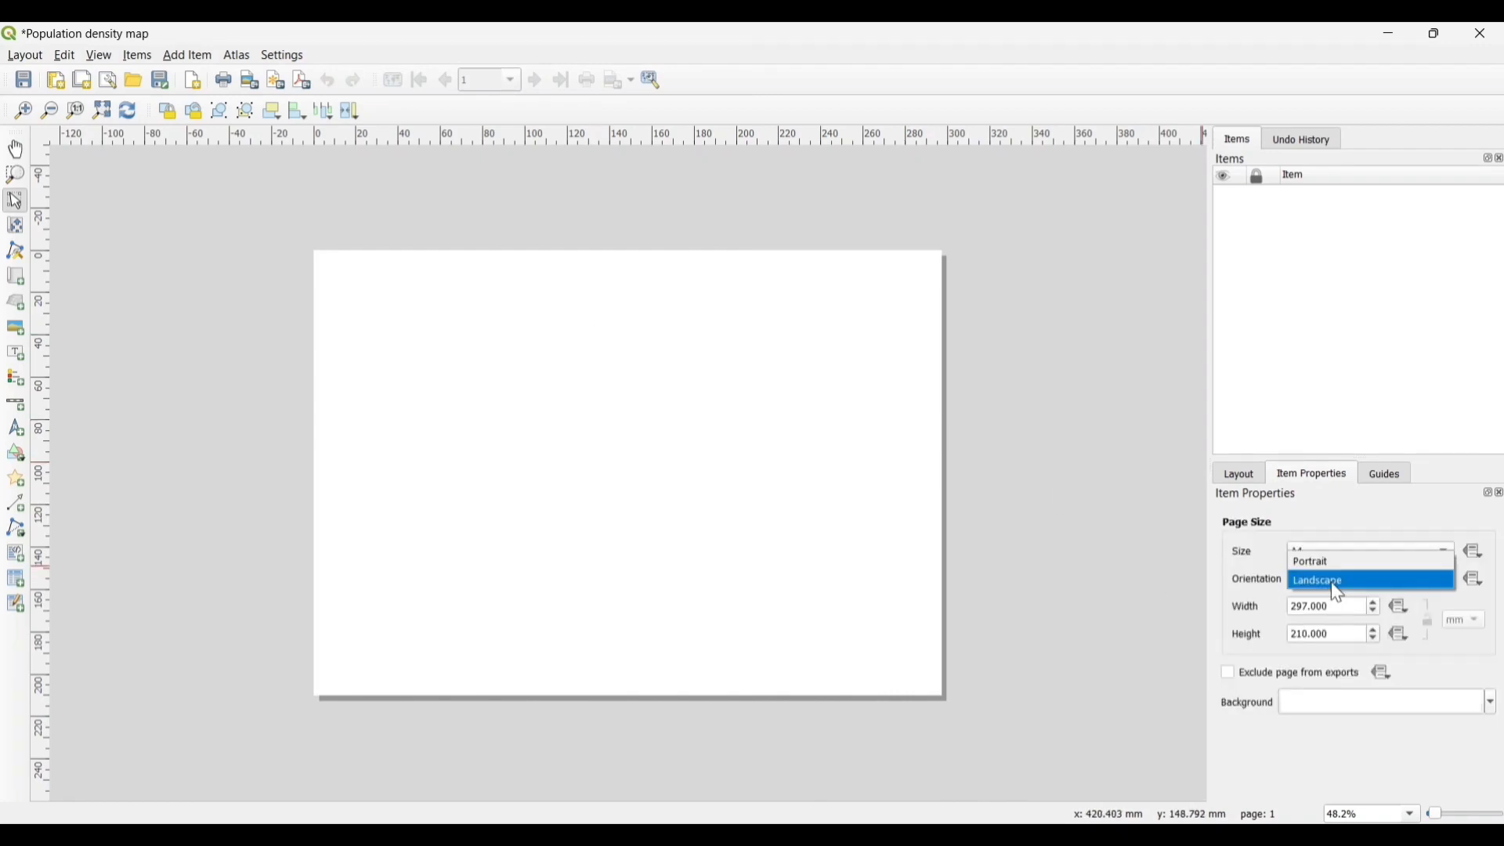
click(1318, 561)
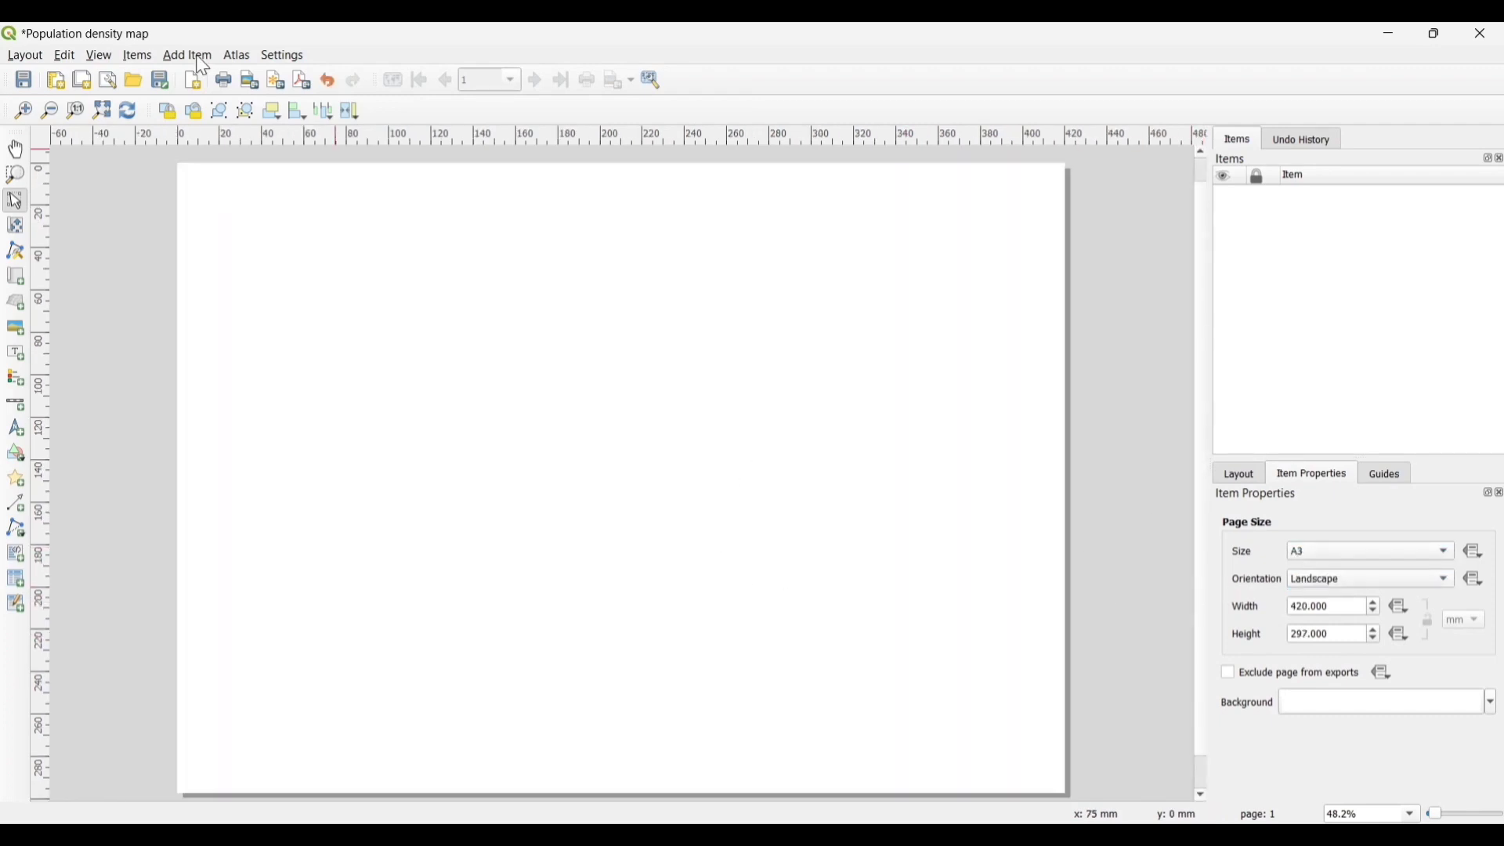
Add a rectangle shape about 400 by 270 mm as a border just inside the page edges.
click(189, 56)
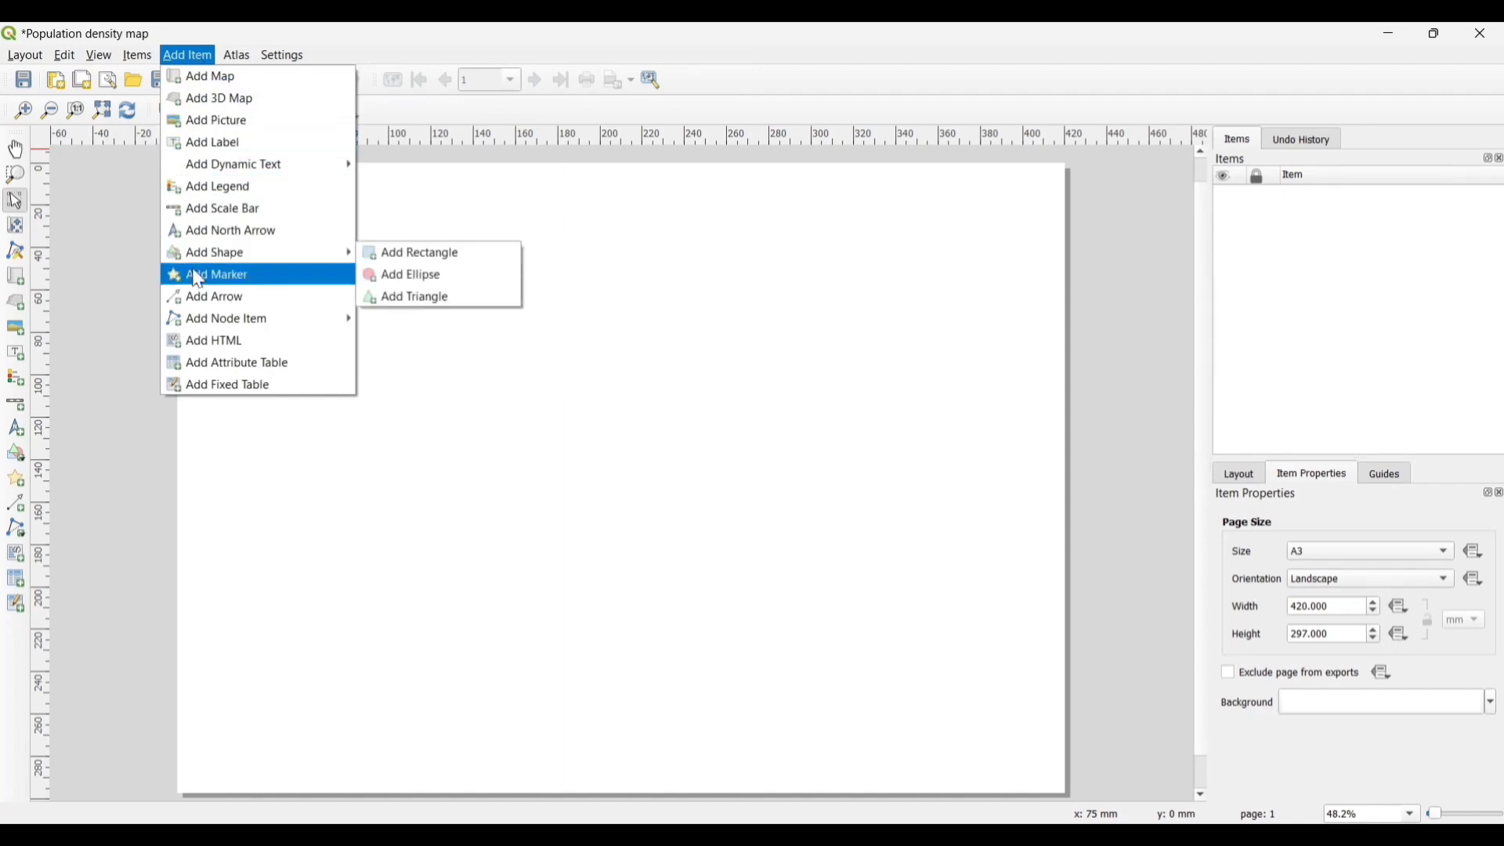
mouse_move(186, 251)
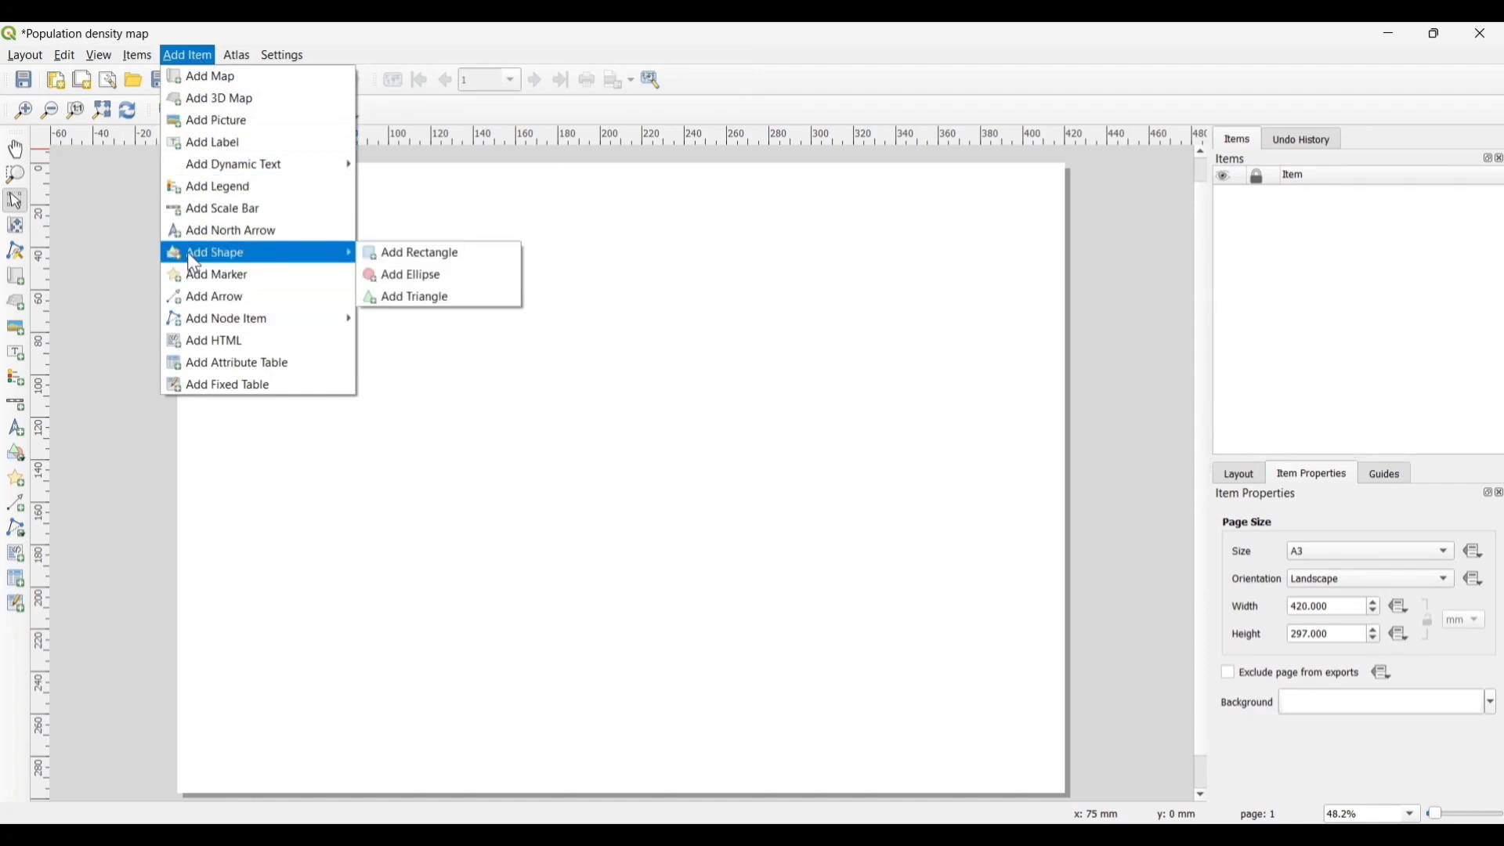
click(389, 251)
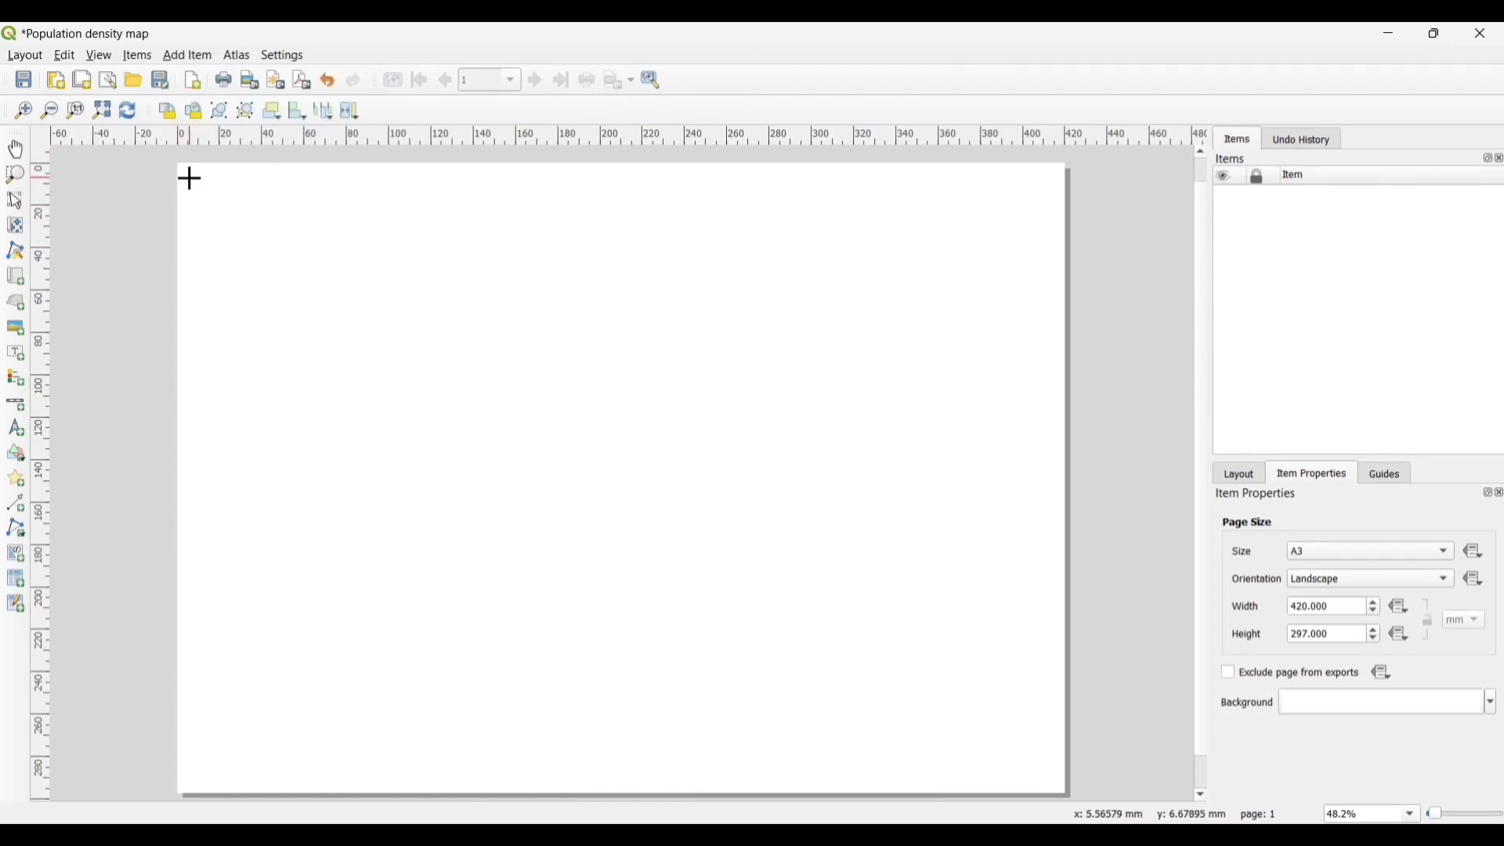
drag(197, 199, 1039, 768)
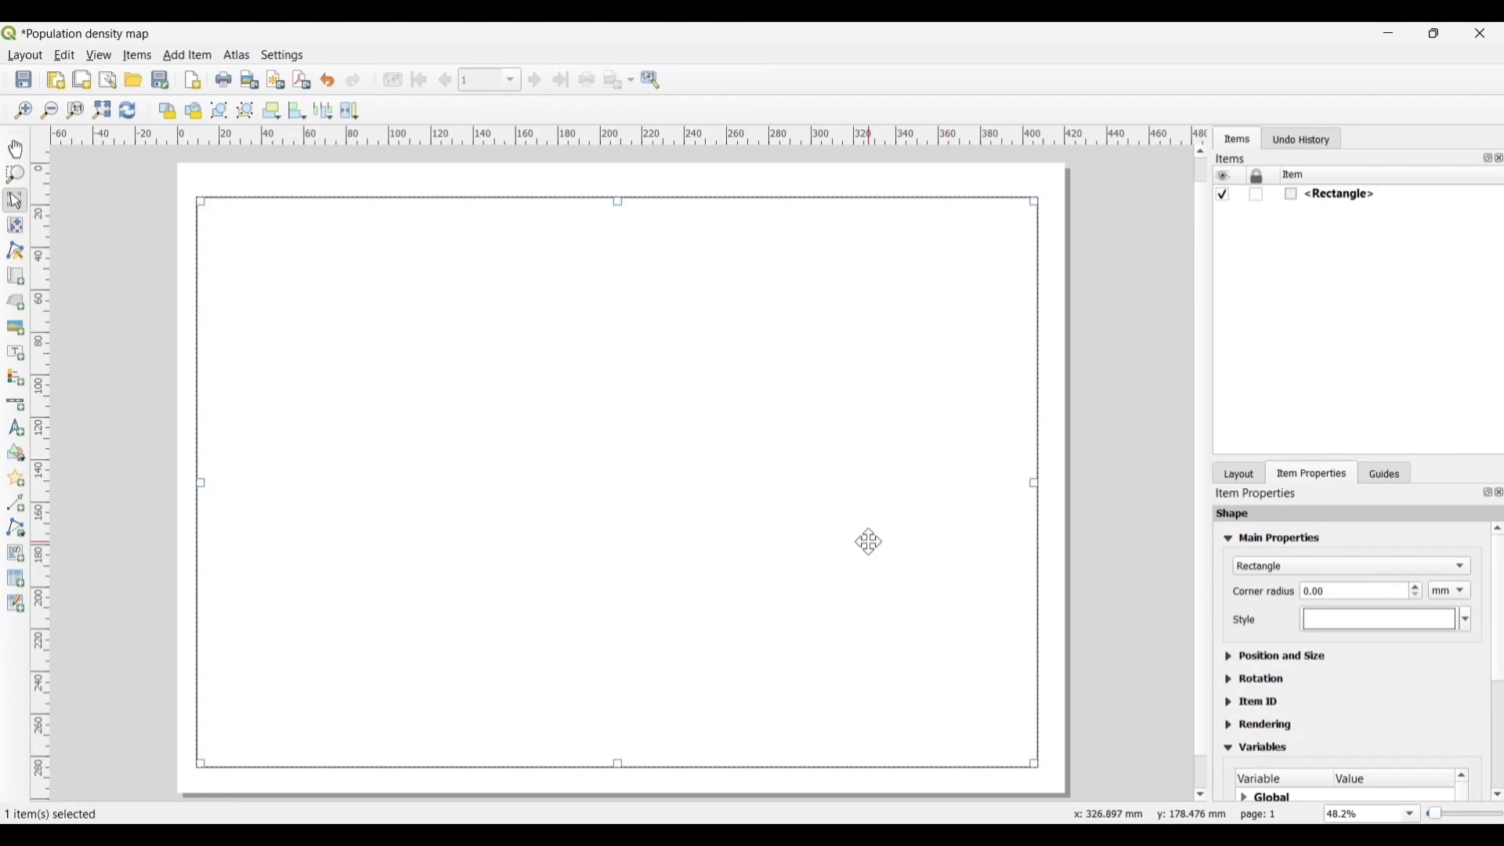
Add a map item about 280 by 235 mm inside the border rectangle, leaving free space to its right.
click(190, 56)
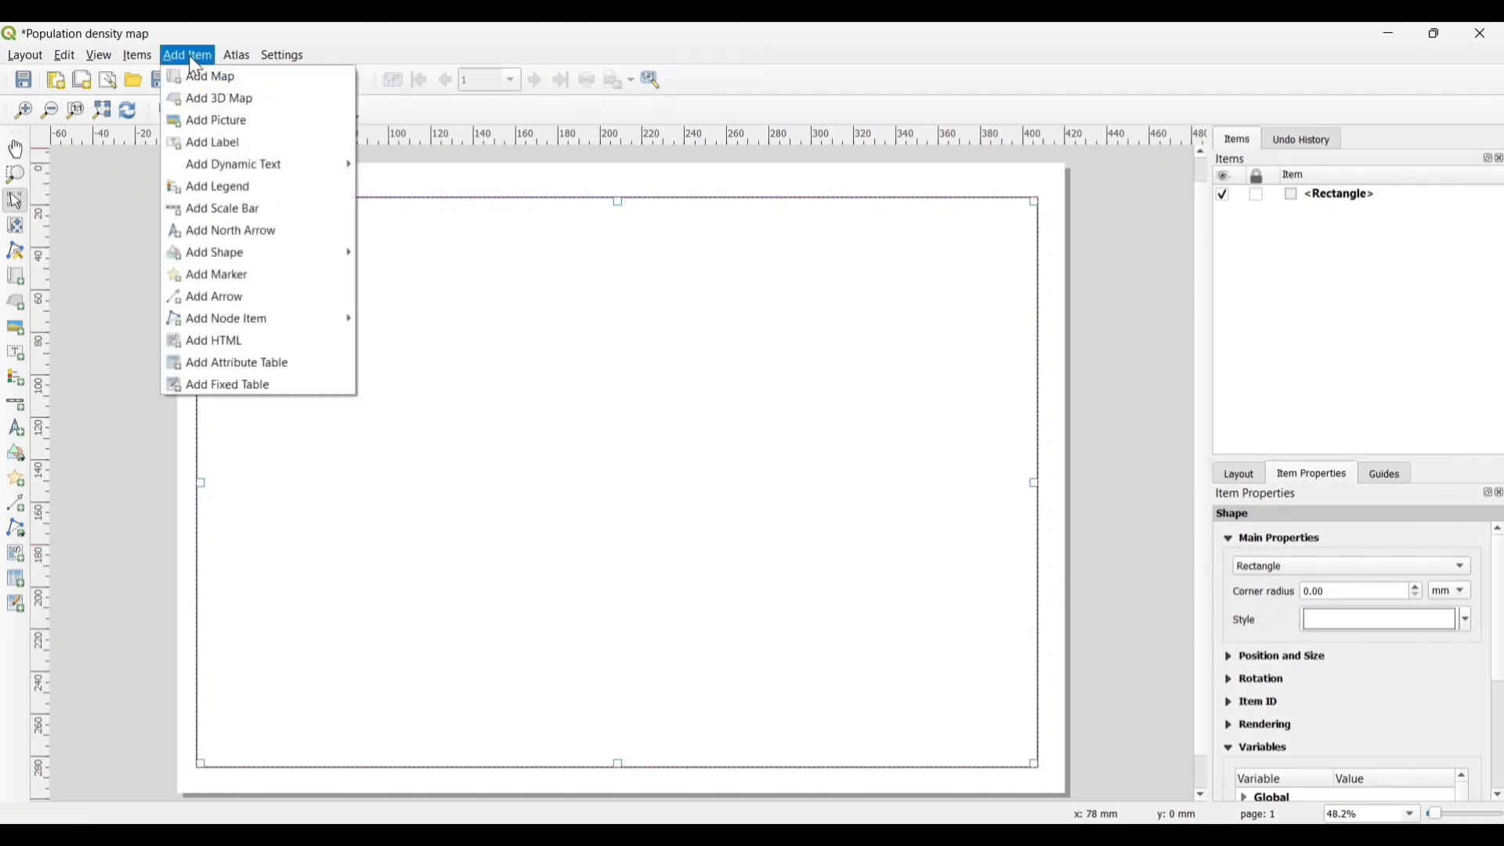
click(225, 86)
drag(228, 244, 820, 742)
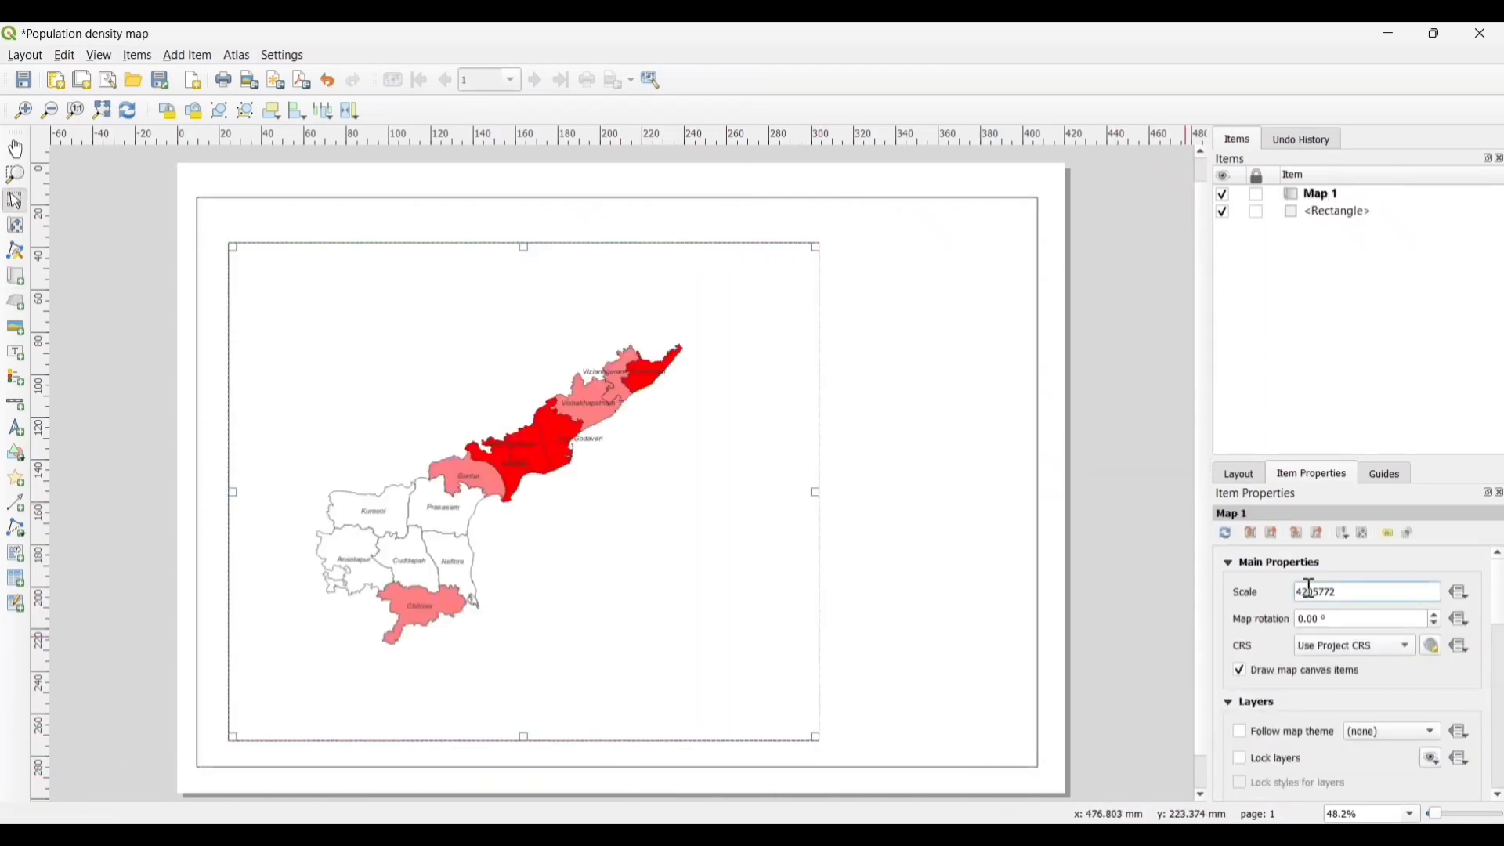
Set the map item's scale to 3005772 so the districts fill more of the frame.
key(BackSpace)
click(1147, 524)
click(772, 478)
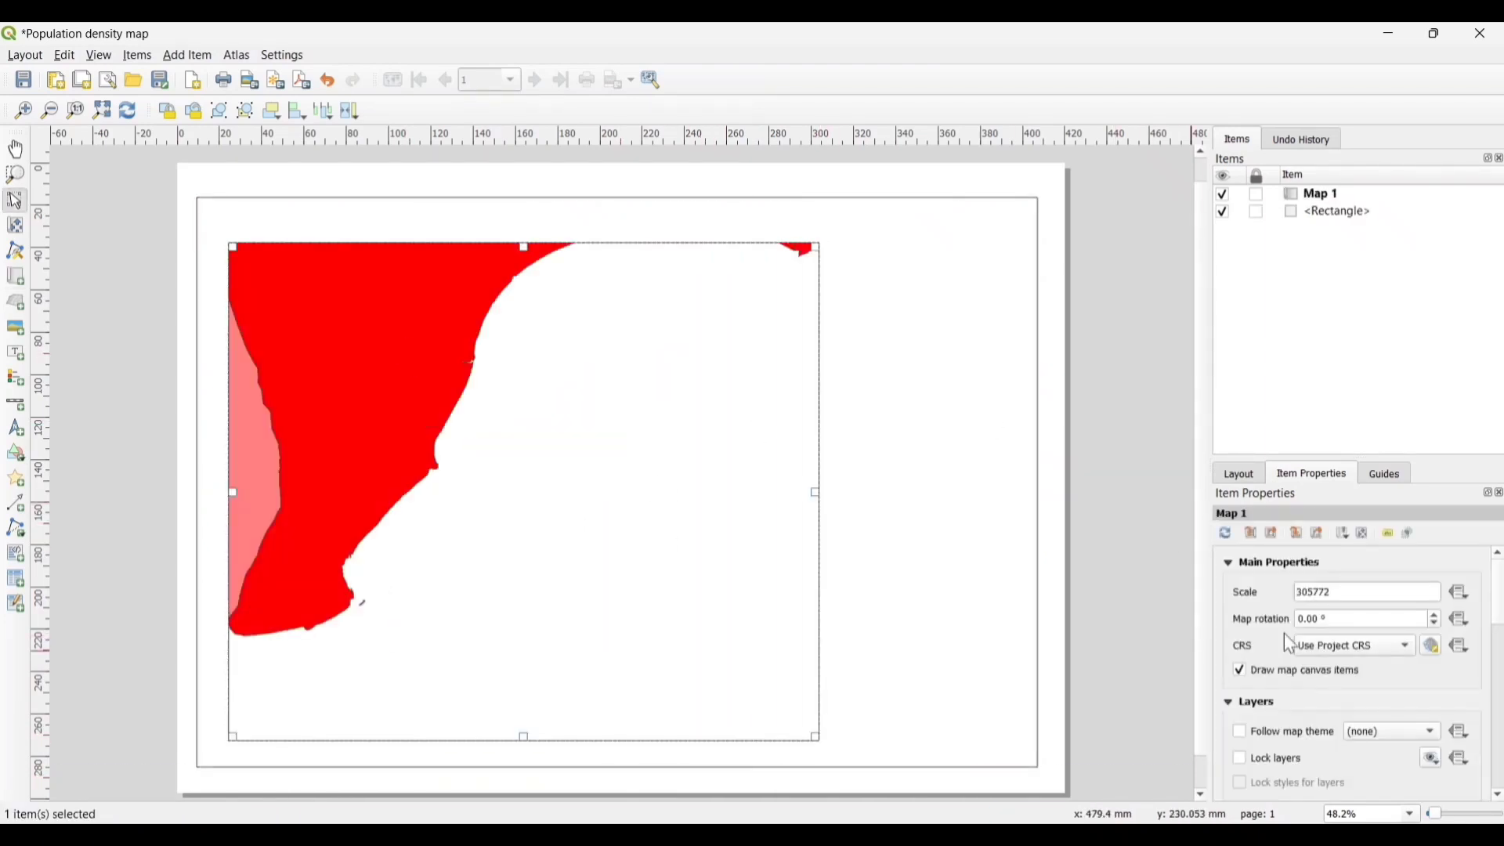
click(1307, 589)
text(0)
click(1148, 543)
click(577, 437)
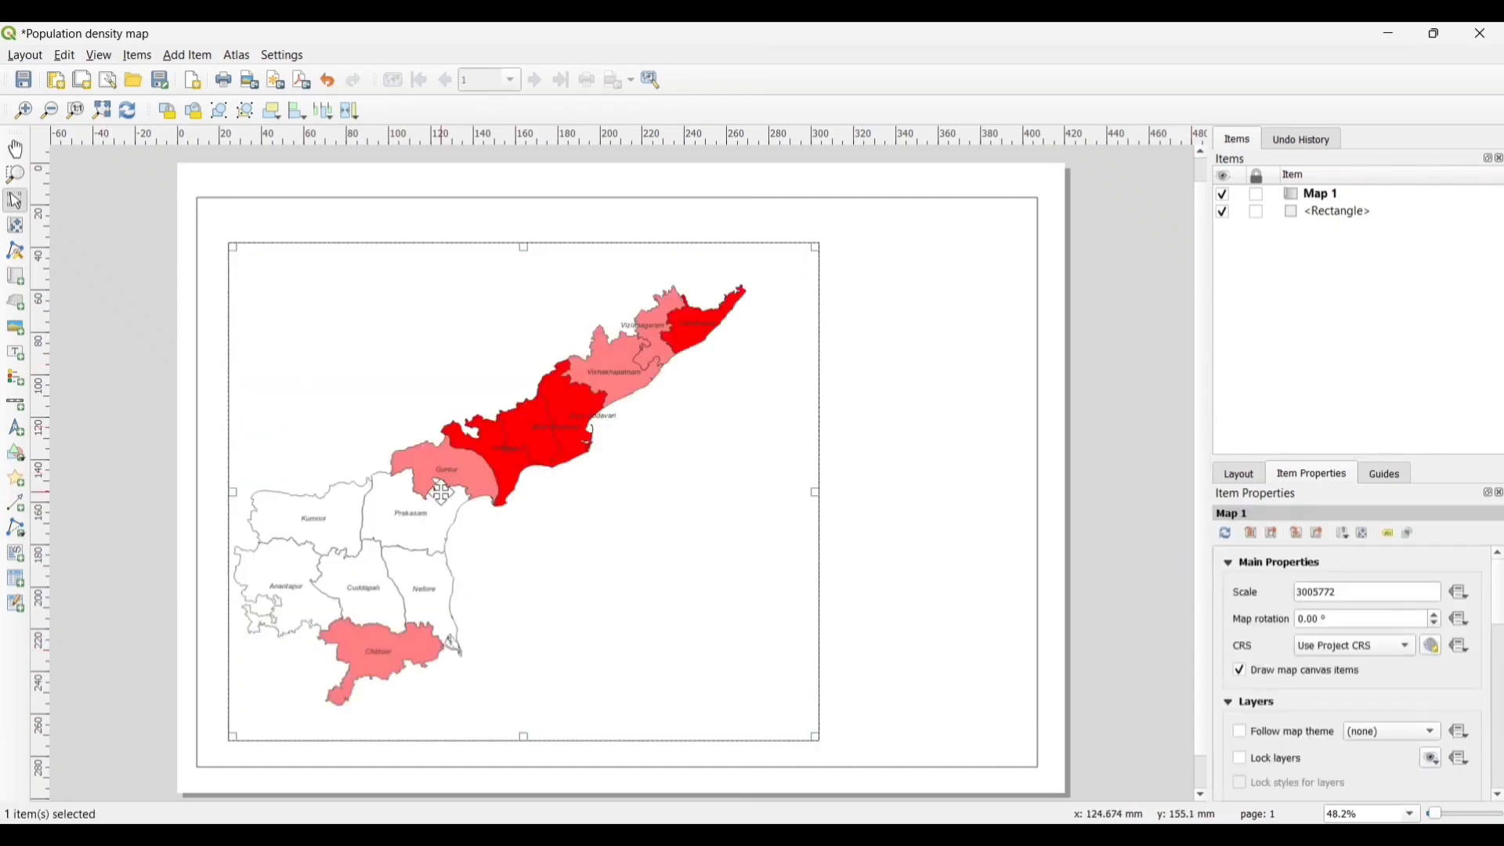
Shift the map content right and slightly down to centre the districts within the map item.
click(16, 225)
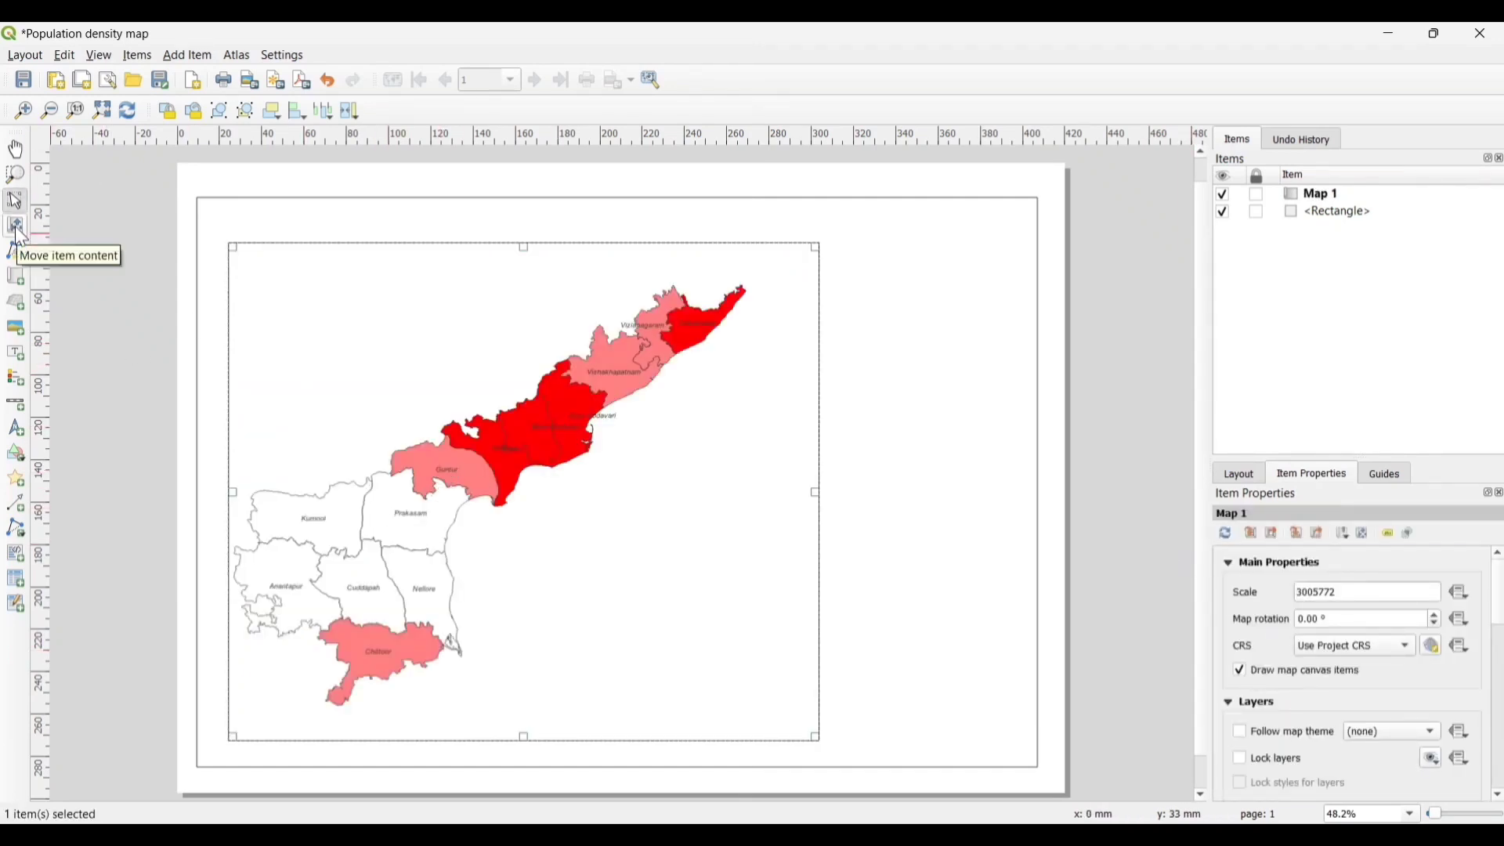
click(16, 225)
drag(398, 521, 448, 525)
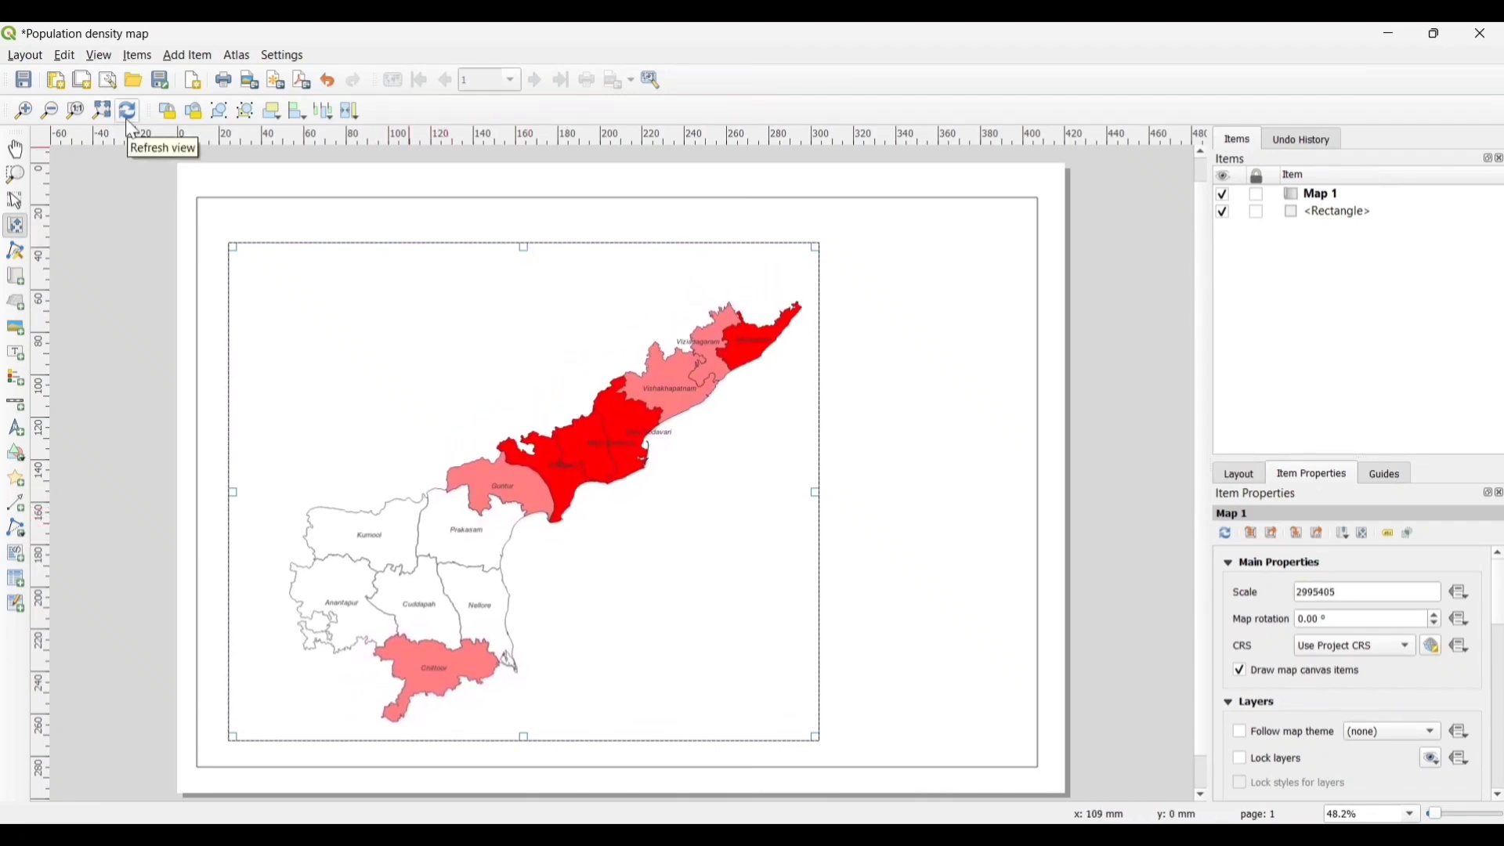
Lower the map item's upper edge slightly and enable its frame.
click(15, 200)
drag(524, 247, 533, 257)
drag(1492, 618, 1498, 688)
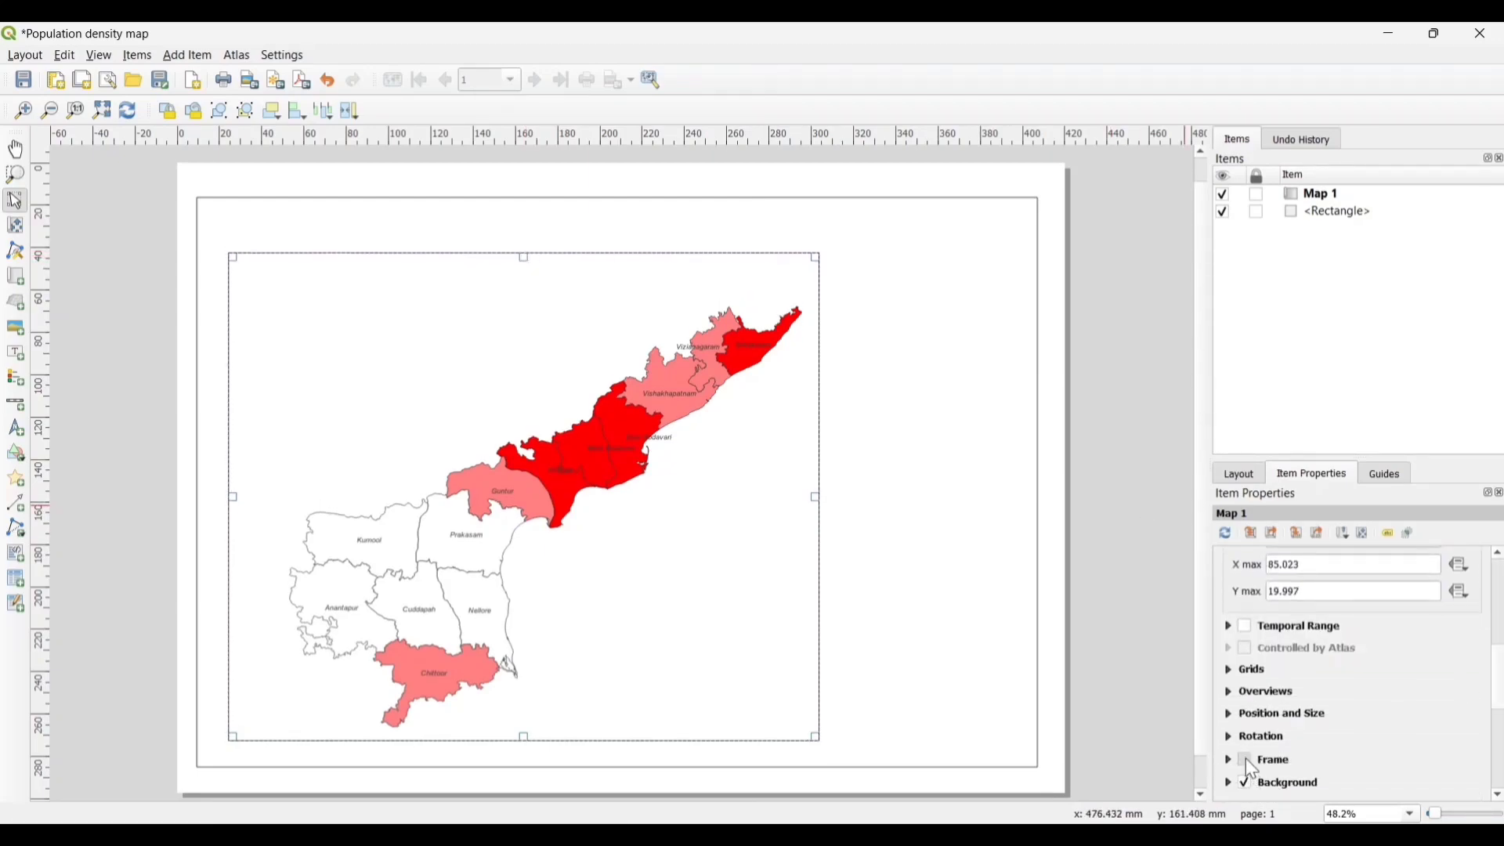
click(1246, 760)
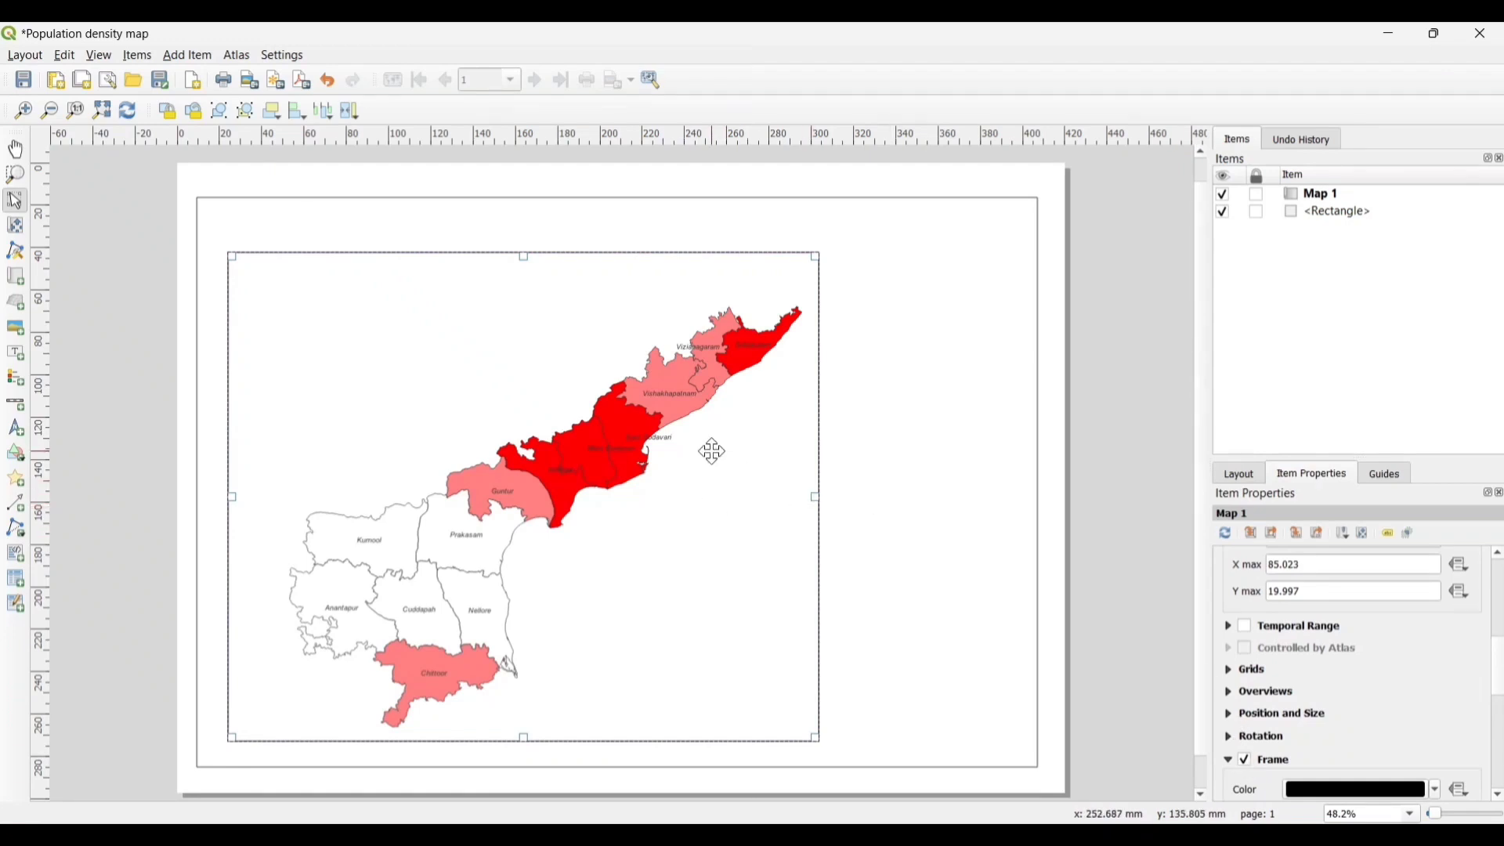
Add a grid to the map with type Frame and annotations only and CRS EPSG:4326 - WGS 84.
click(1230, 670)
click(1273, 640)
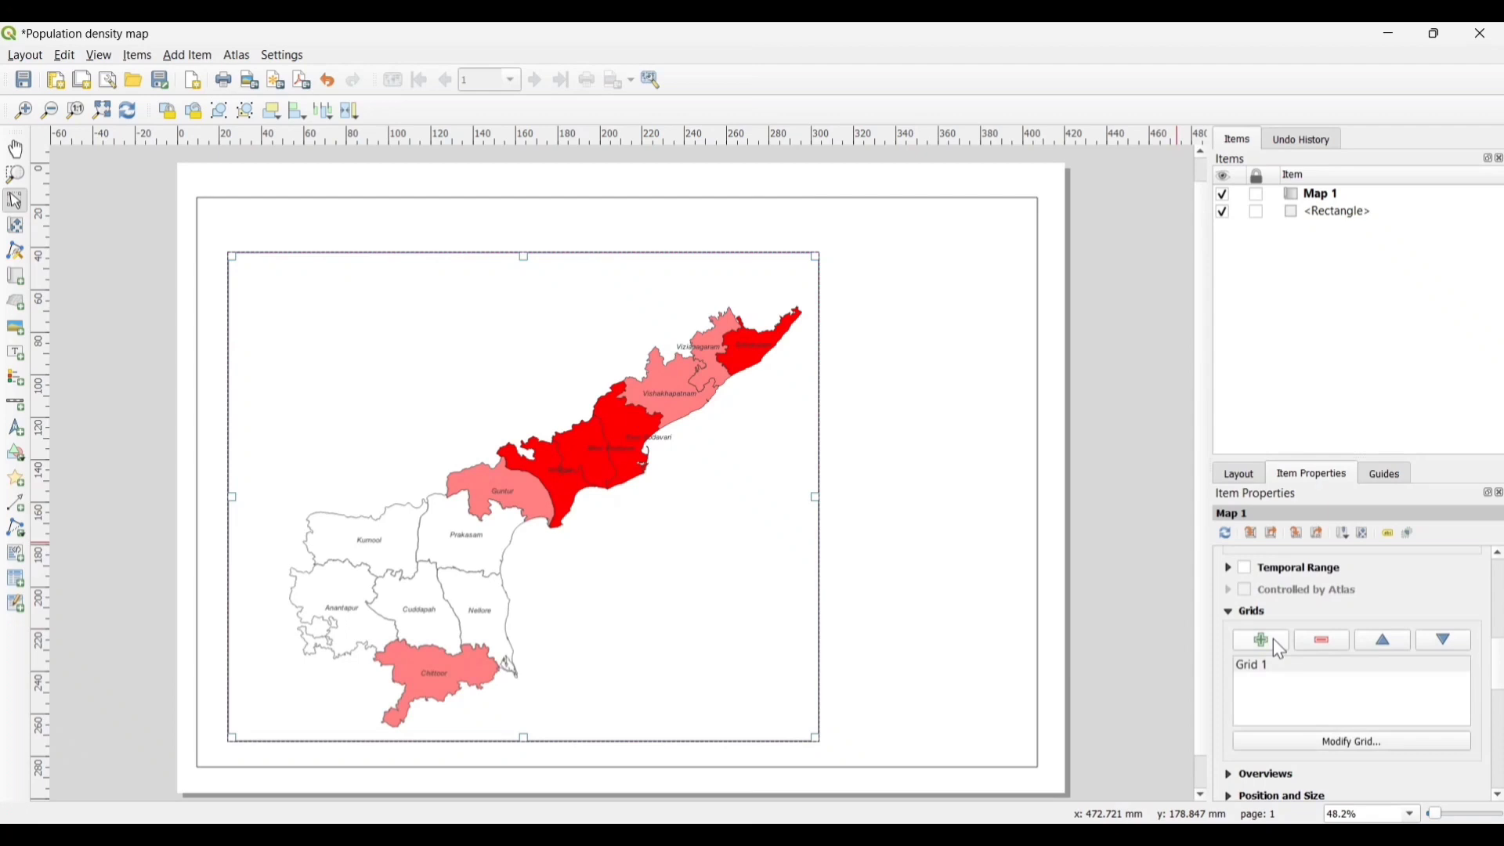
click(1337, 746)
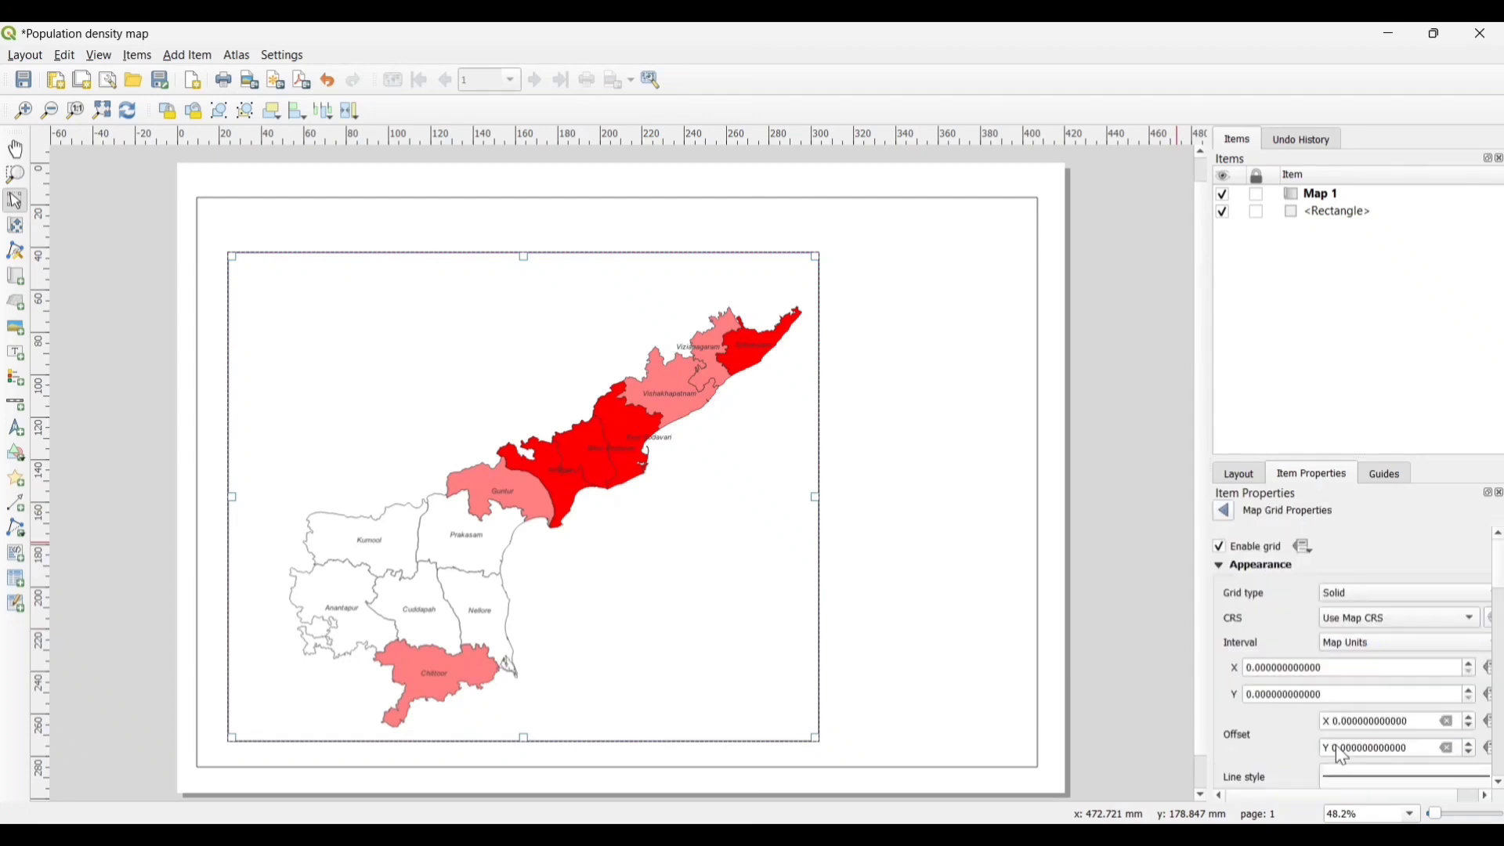
click(1476, 606)
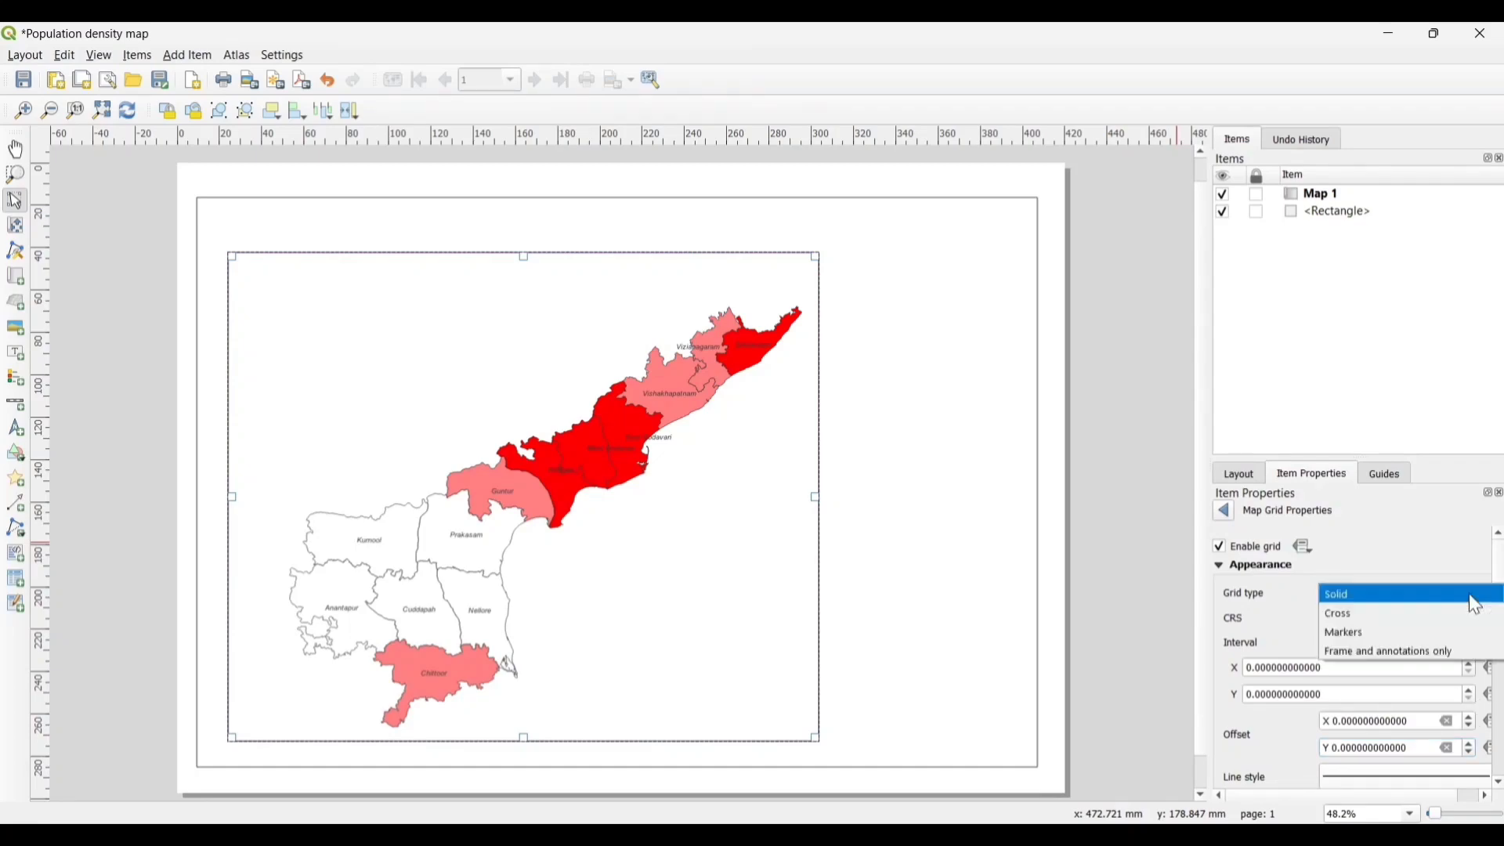
click(1362, 654)
click(1358, 619)
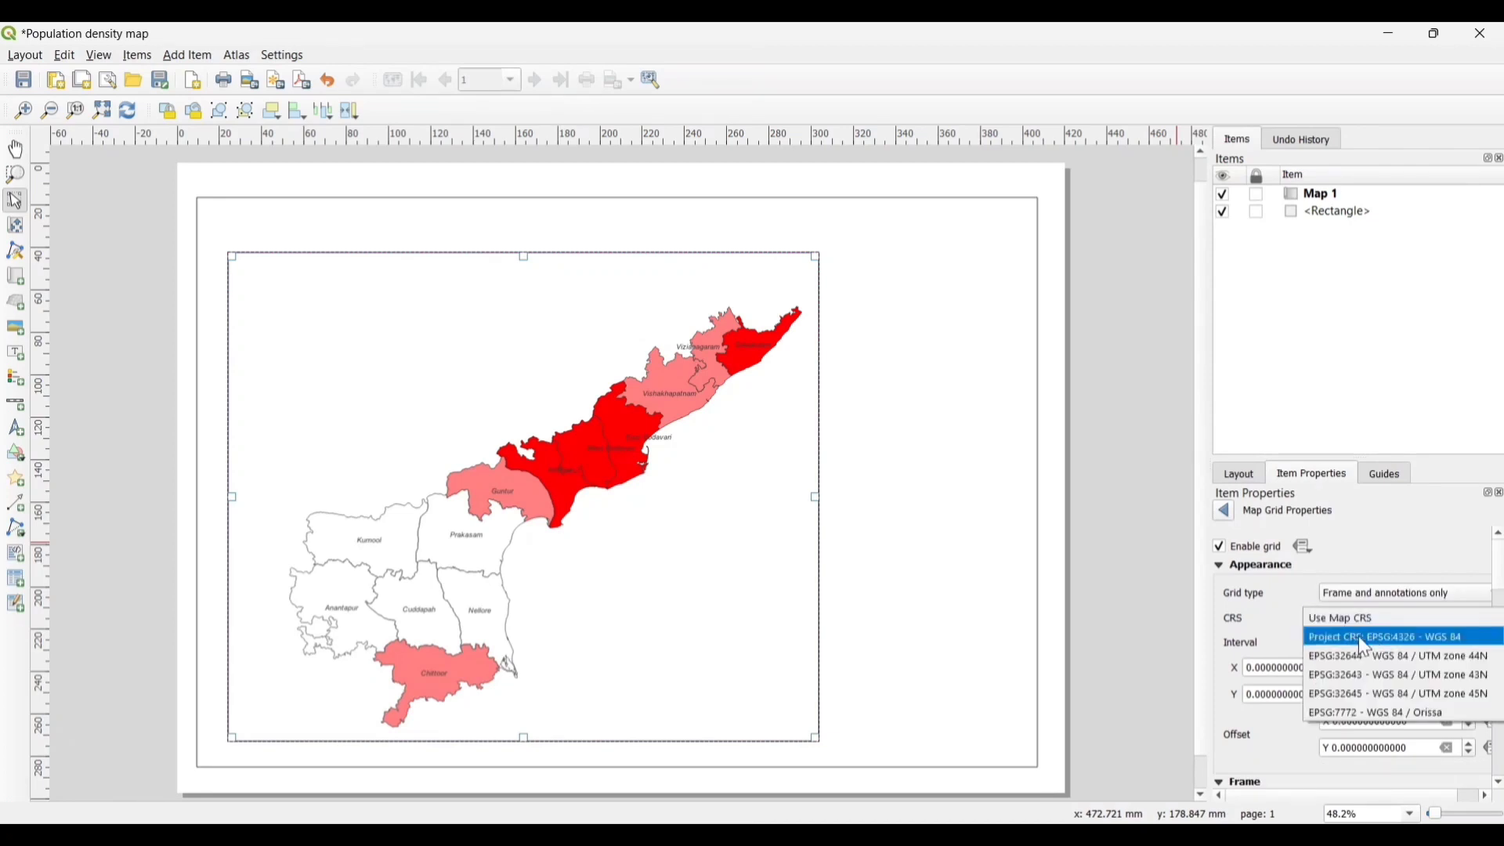
click(1370, 646)
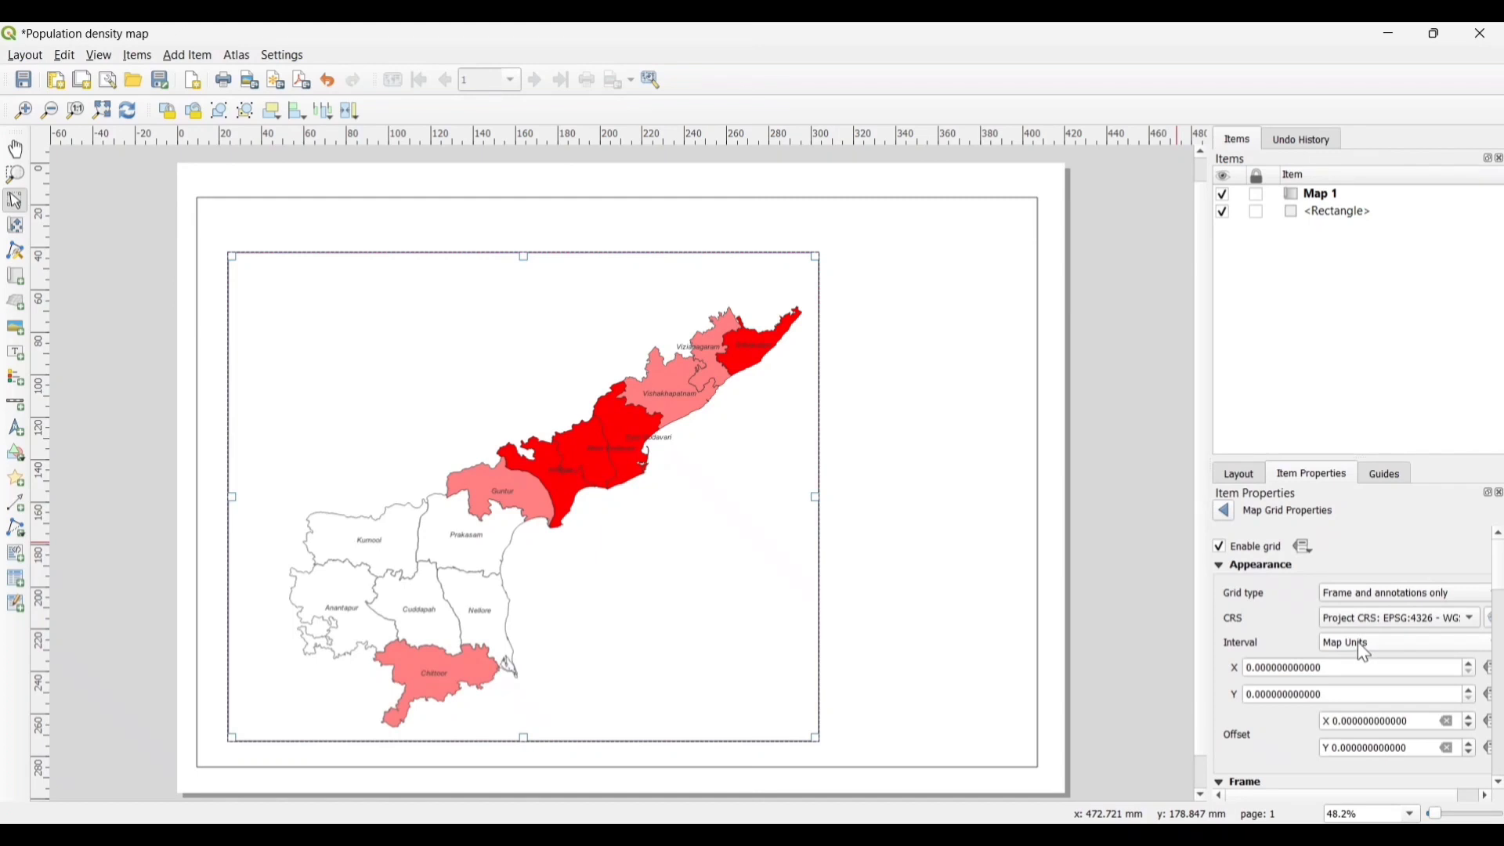
Set the grid's X and Y intervals to 5 map units and its X and Y offsets to 5.
click(1477, 666)
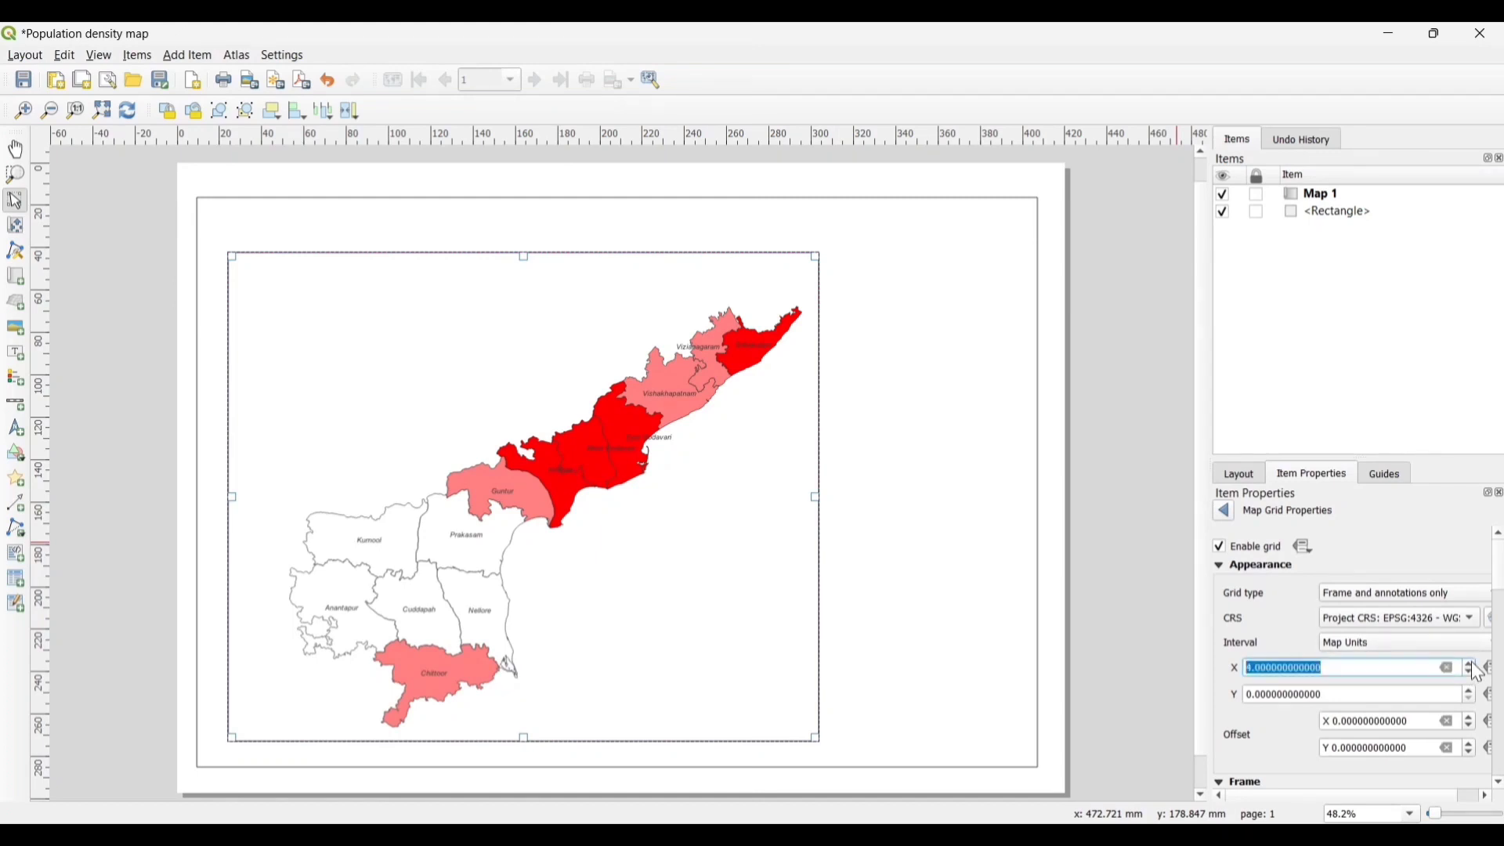
click(1473, 692)
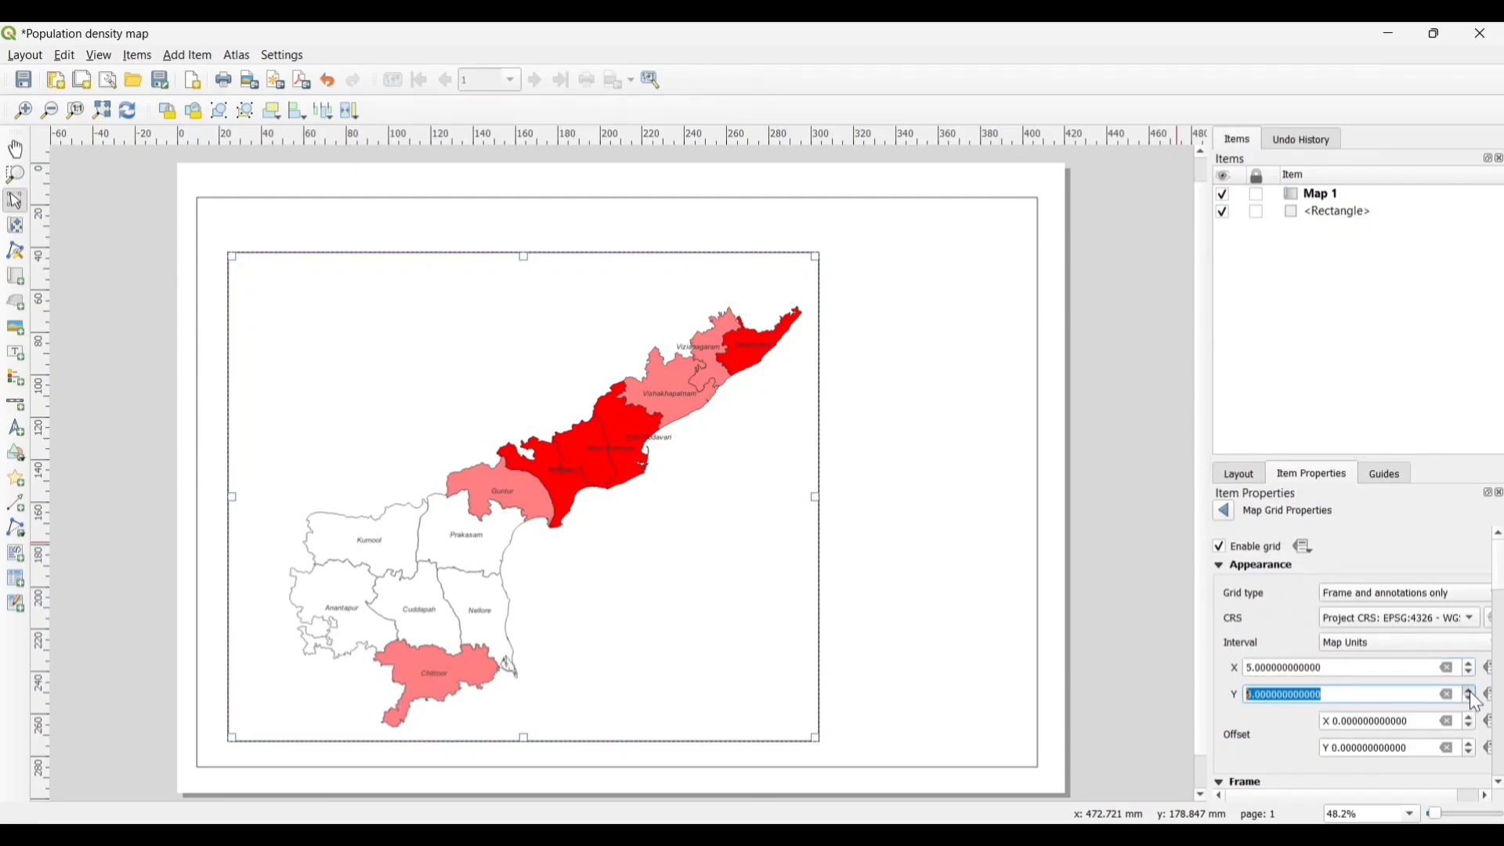
click(1474, 719)
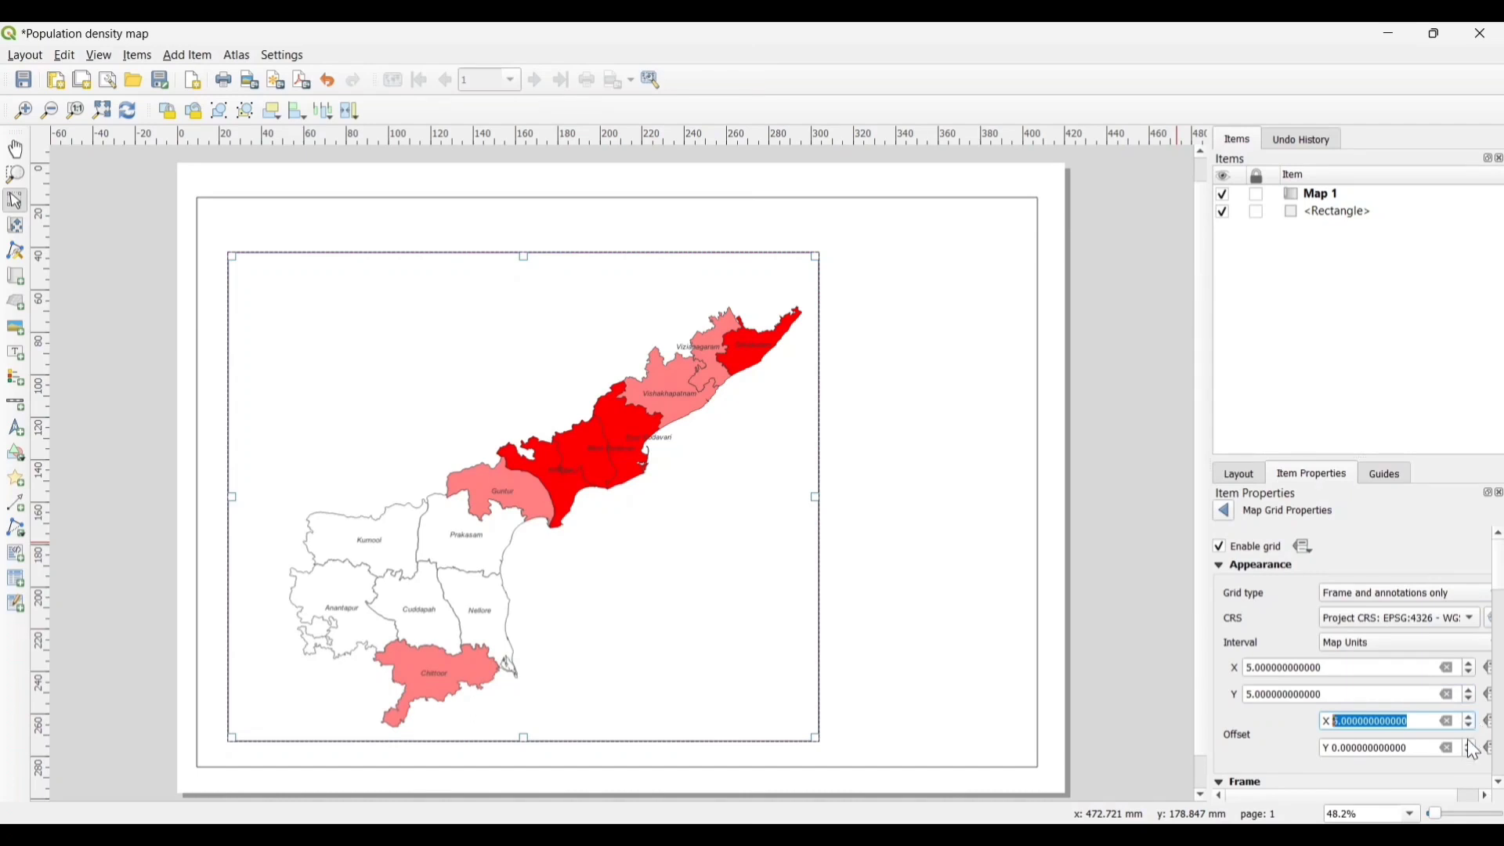
click(1471, 746)
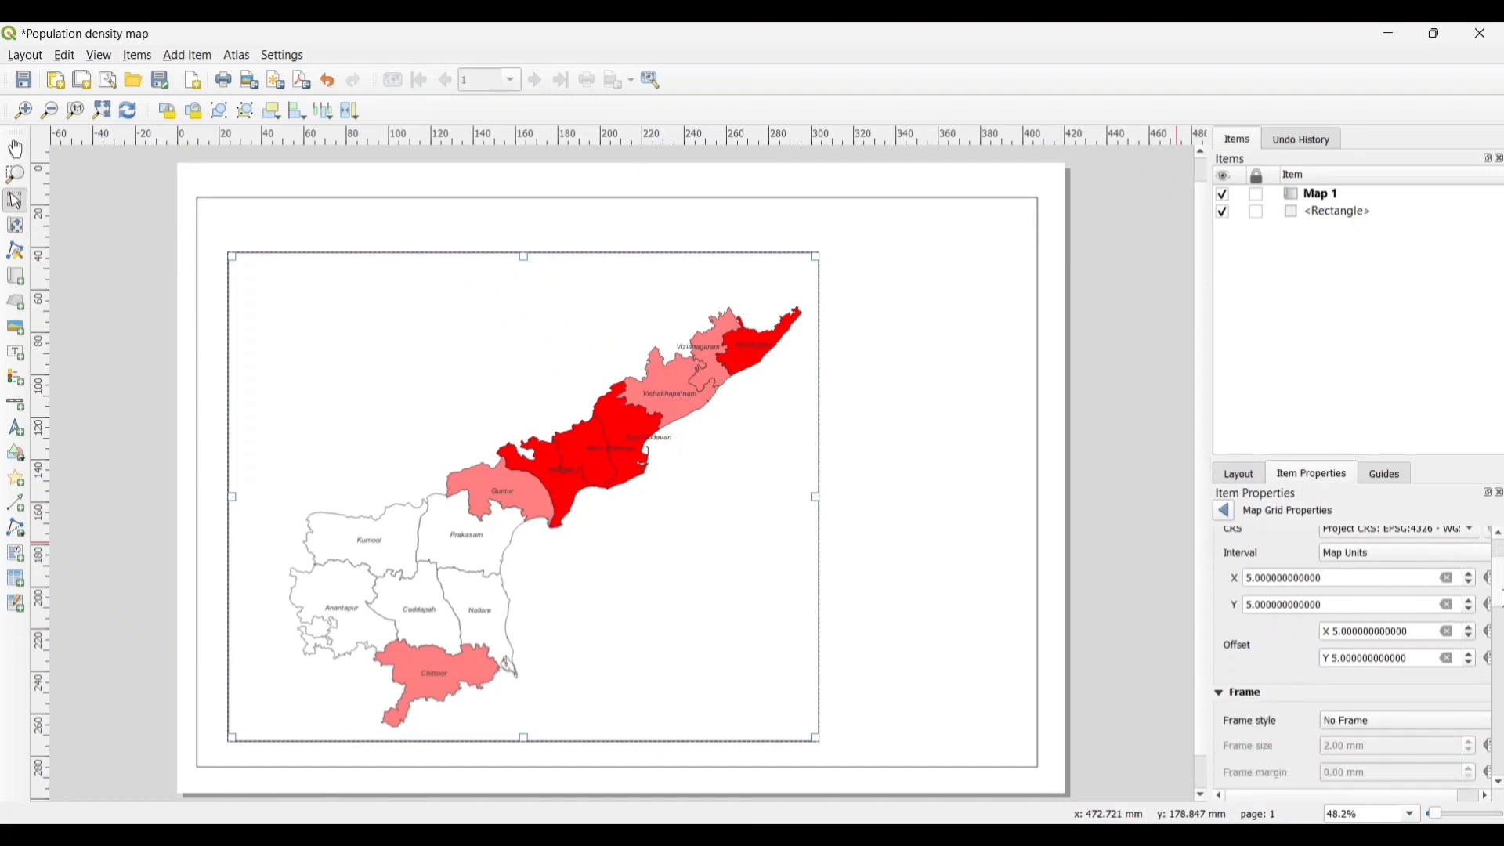
Set the grid's frame style to Exterior Ticks.
scroll(1502, 595, down, 5)
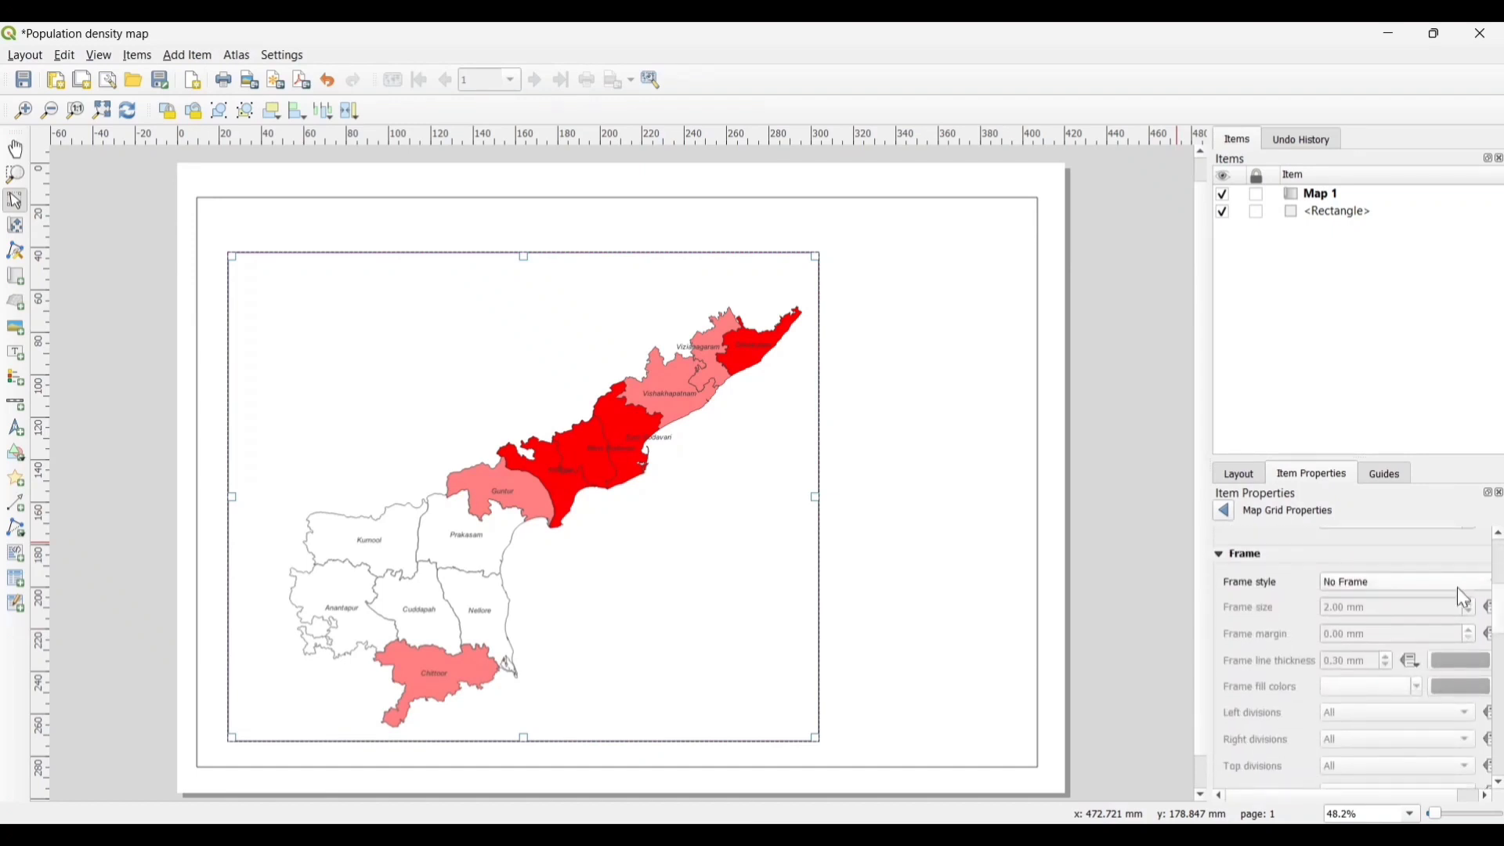
click(1412, 582)
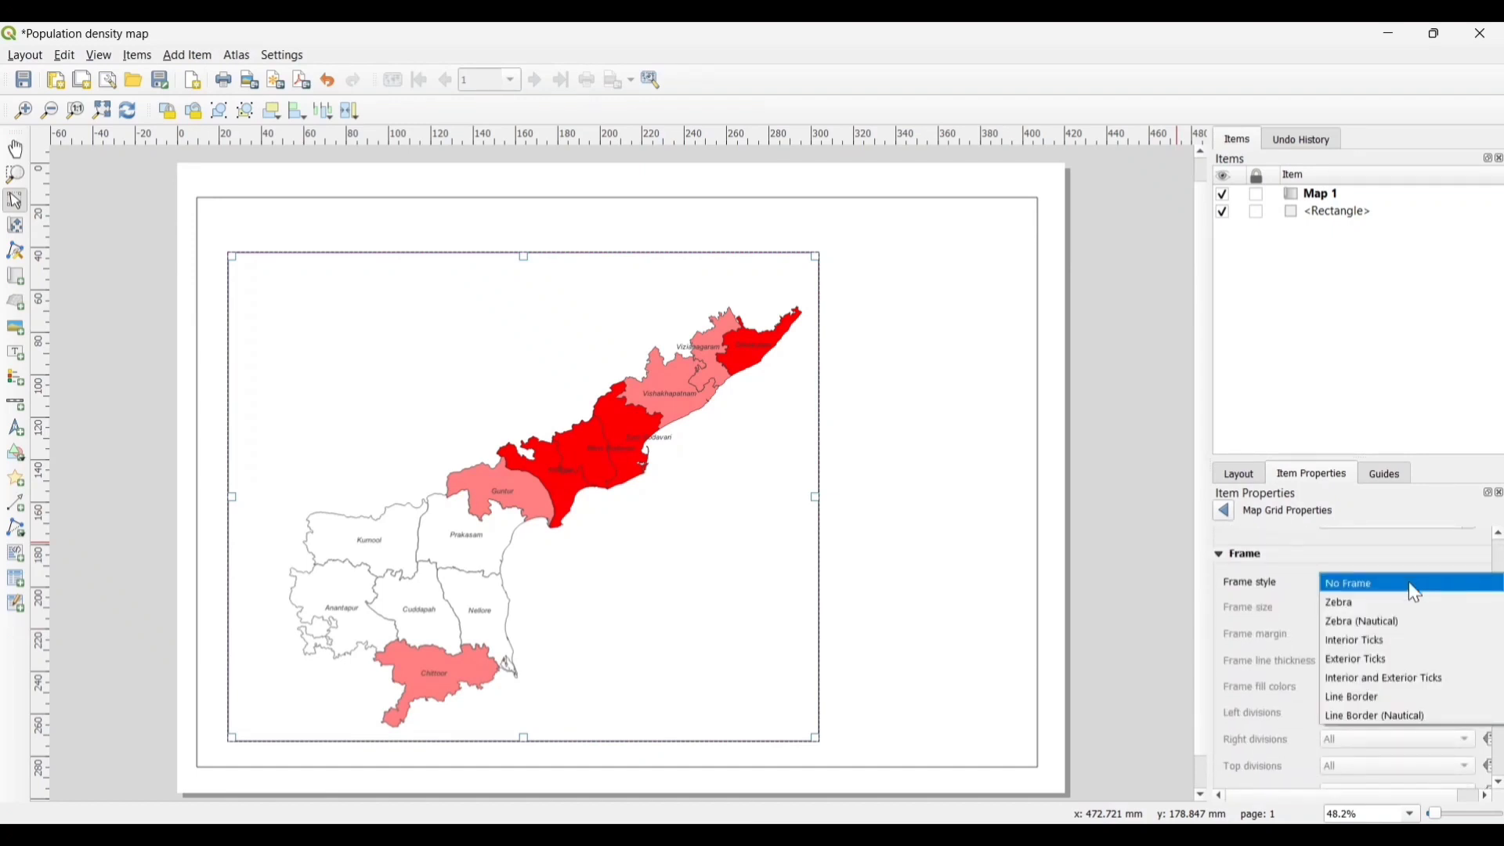
click(1374, 667)
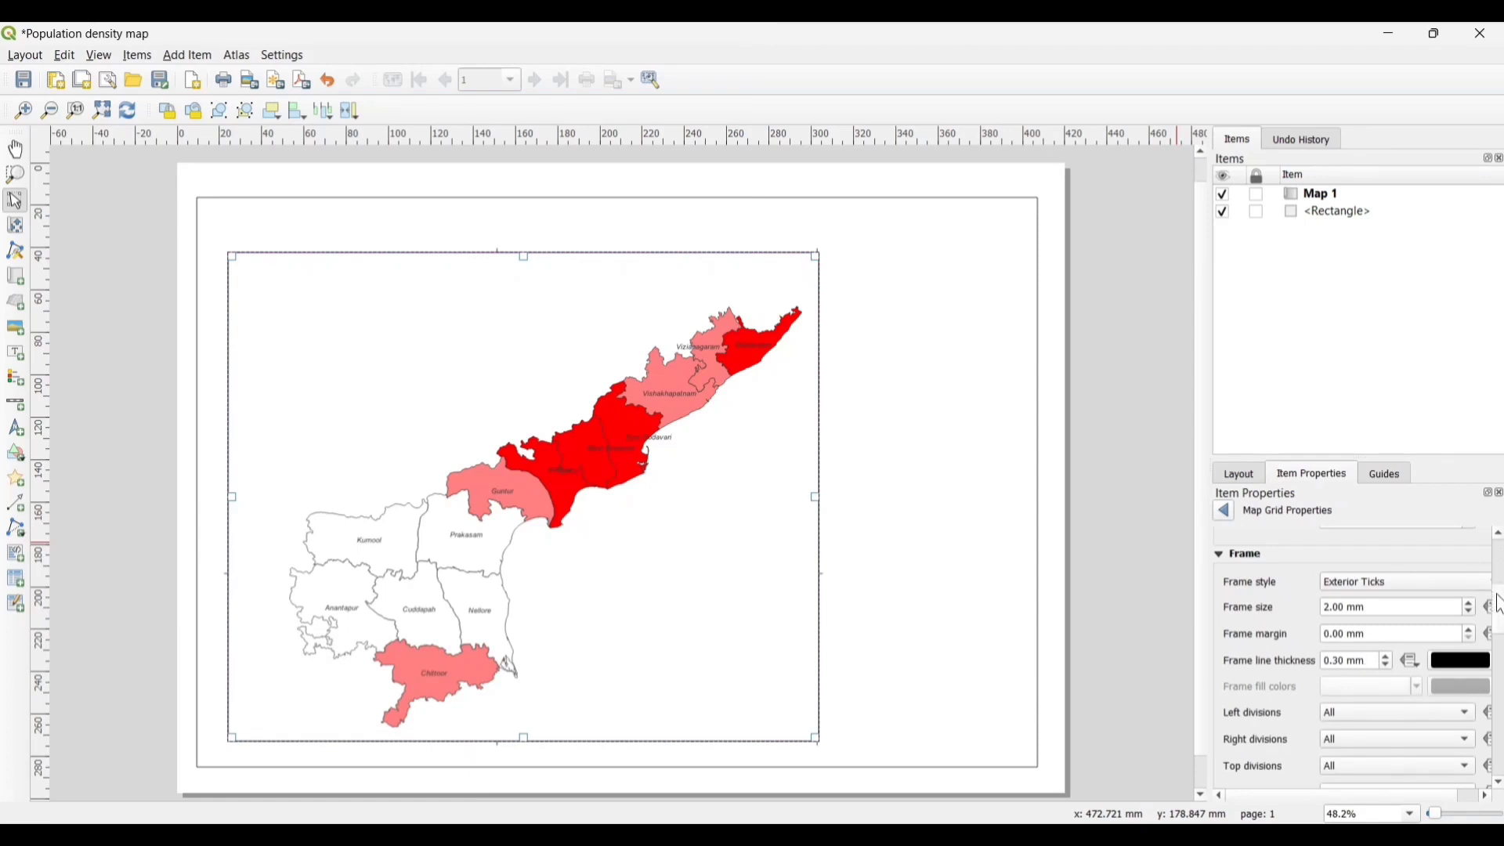
Enable coordinate drawing for the grid and set the format to Degree, Minute with Suffix.
mouse_move(1503, 607)
mouse_down()
mouse_move(1501, 705)
mouse_move(1499, 687)
mouse_up()
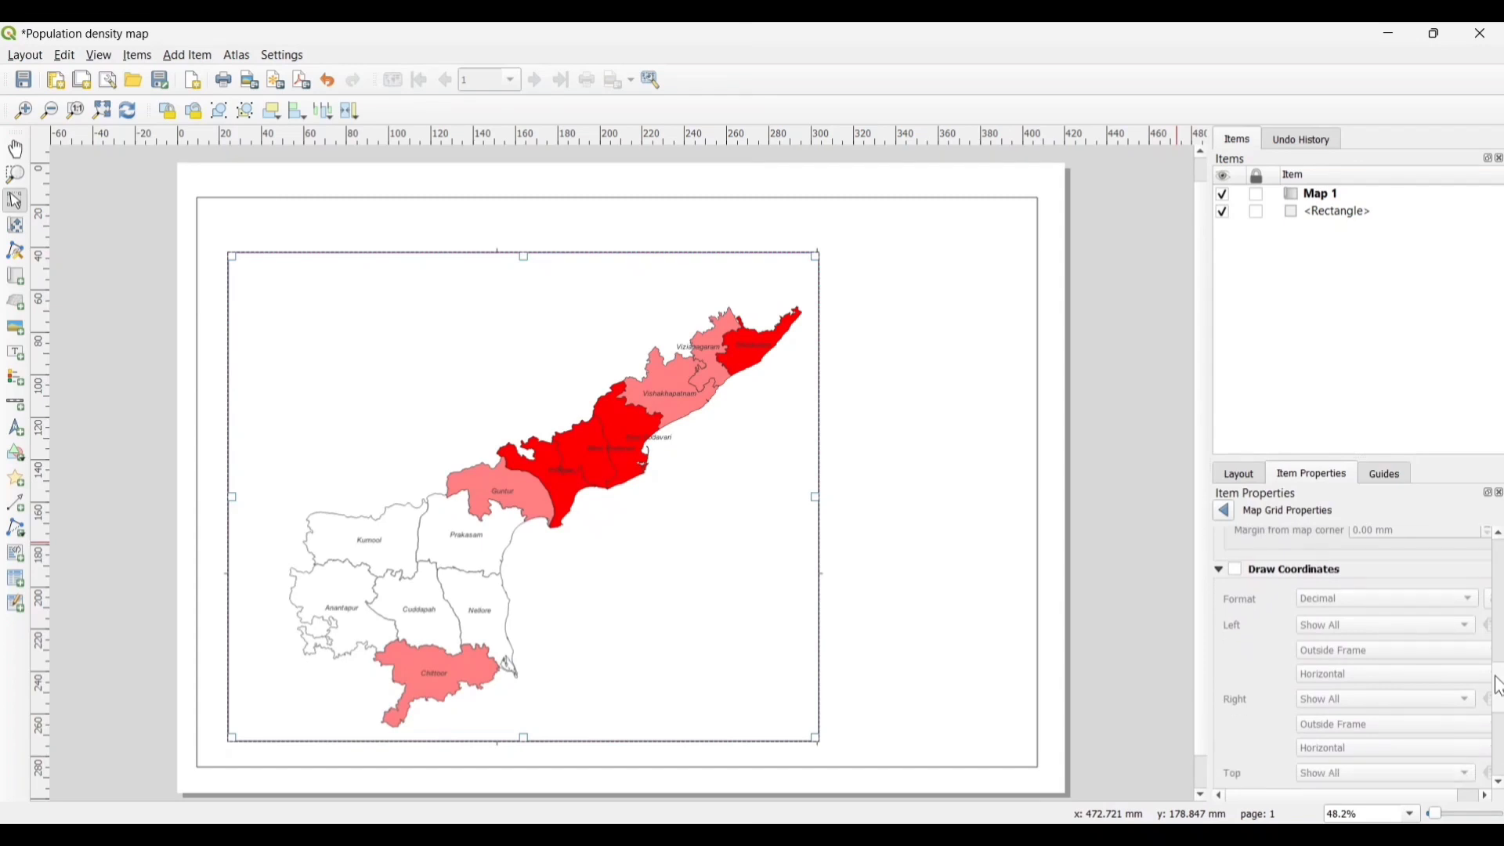
click(1240, 571)
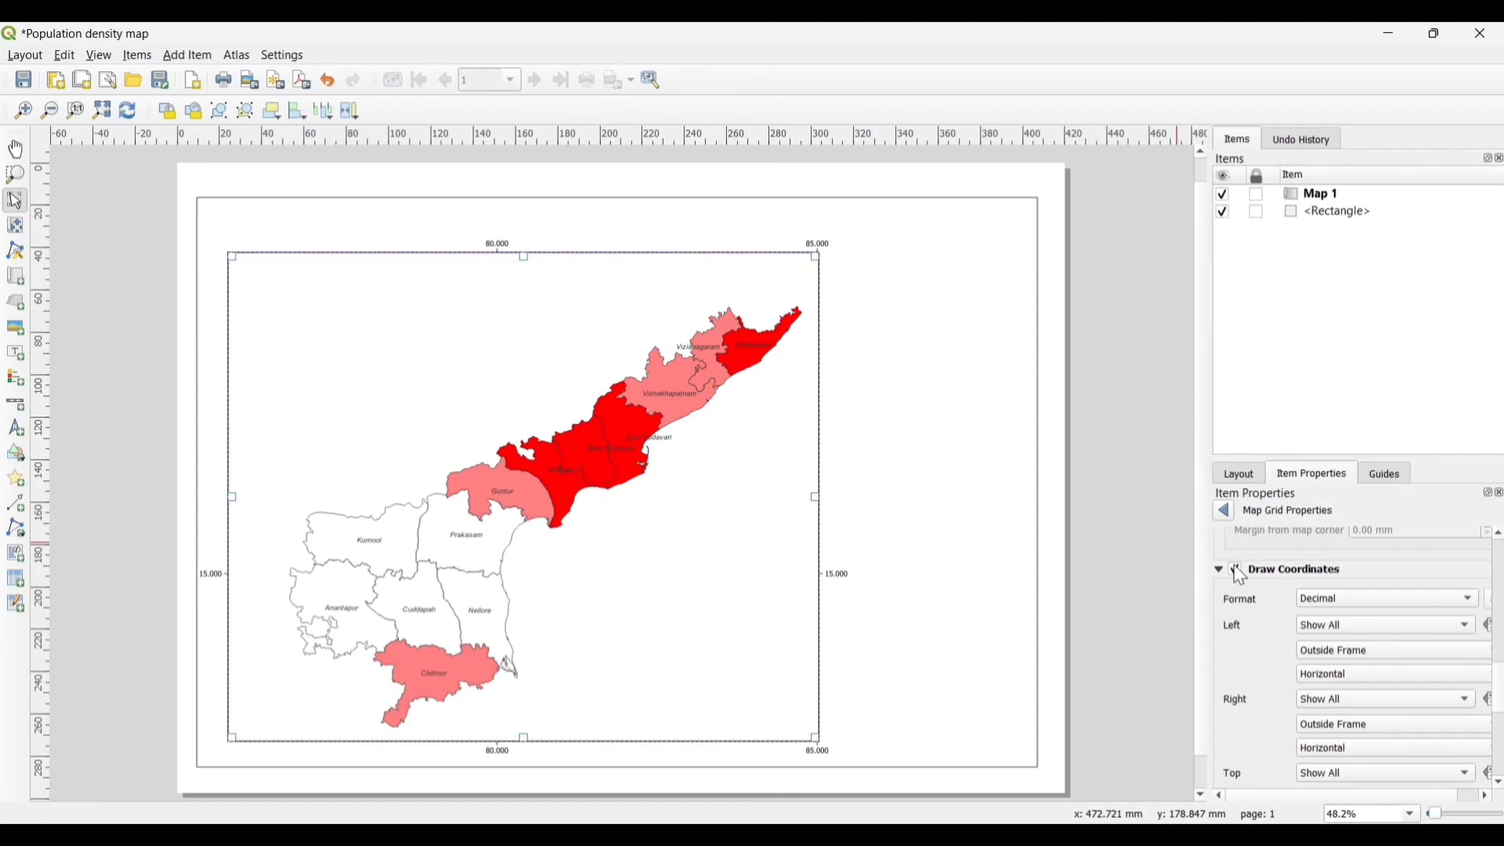
click(1347, 598)
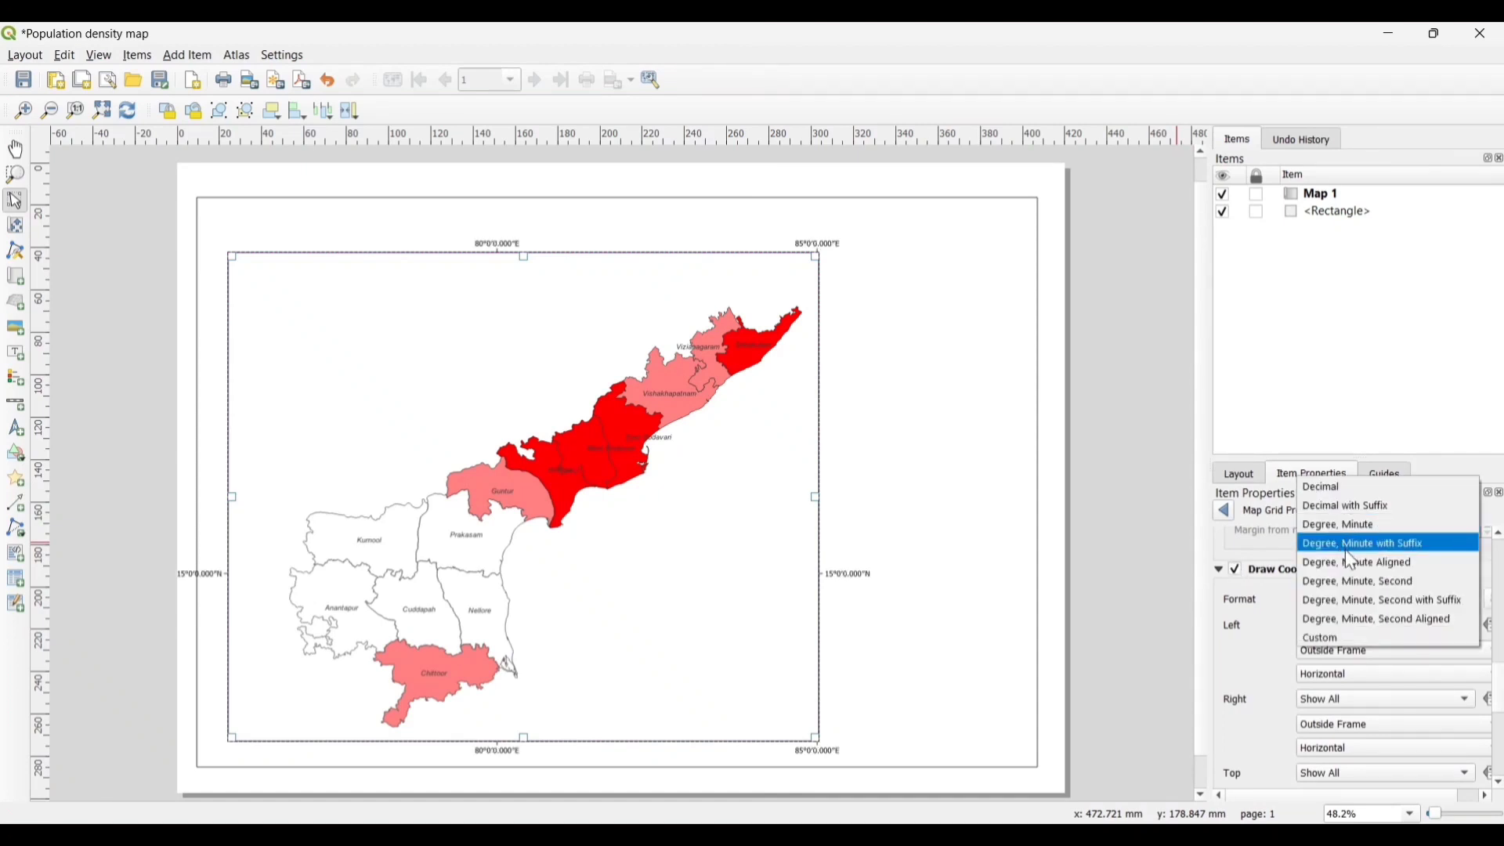
click(1346, 548)
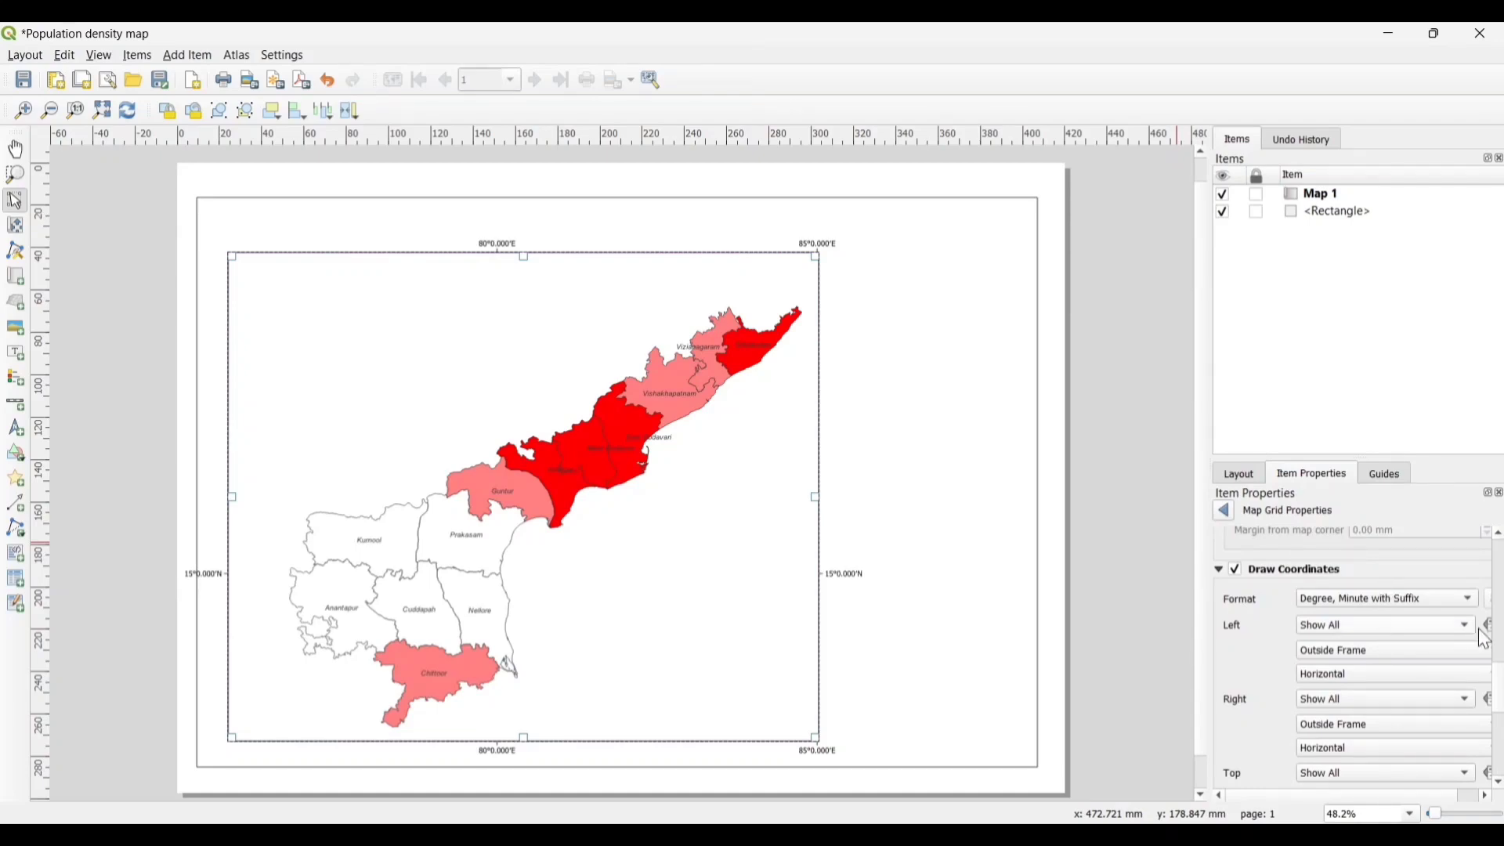
scroll(1499, 655, up, 5)
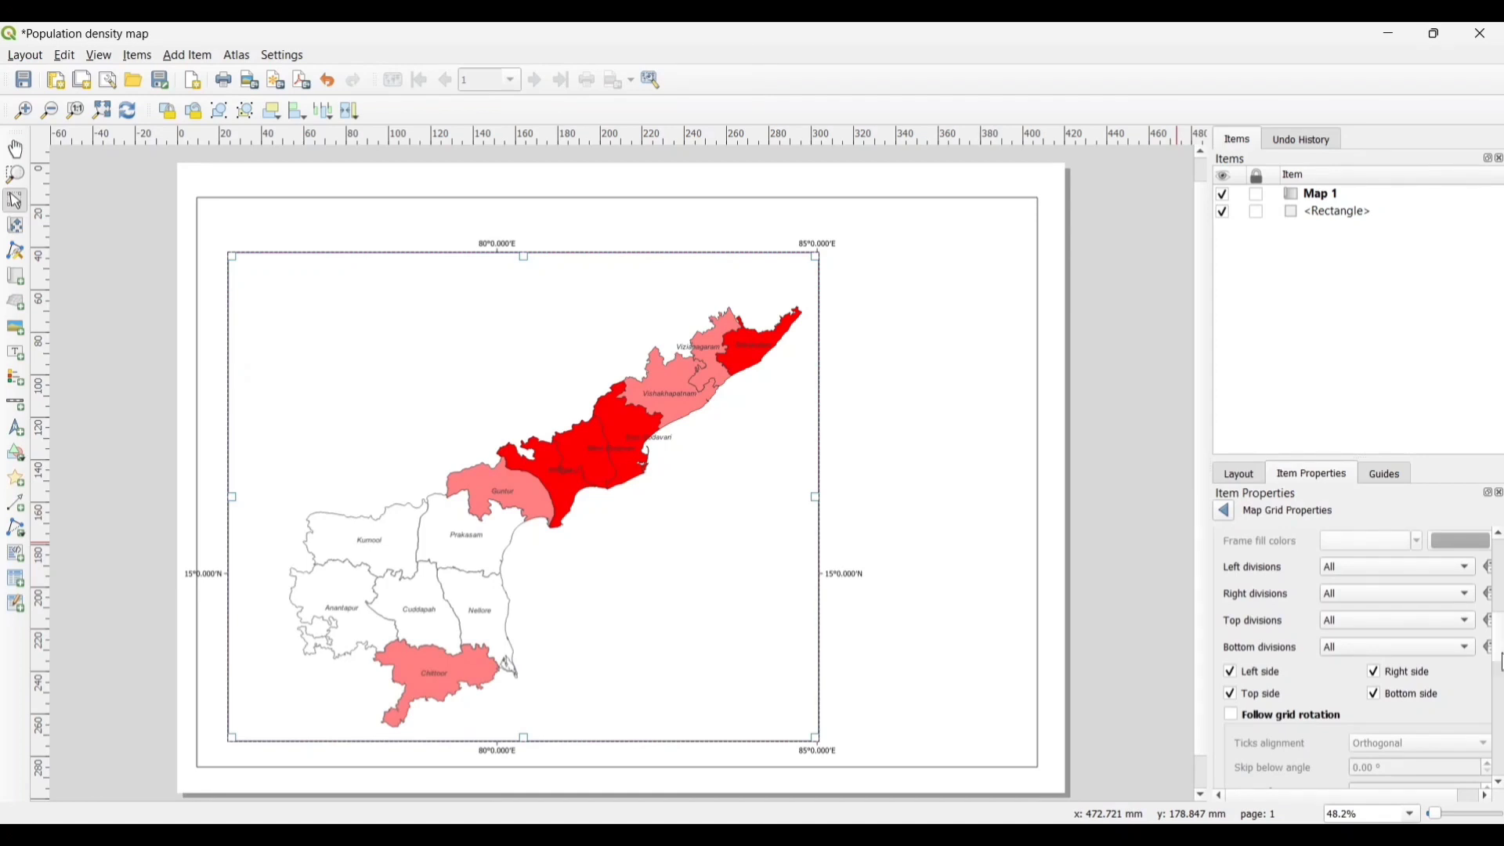
scroll(1358, 656, down, 5)
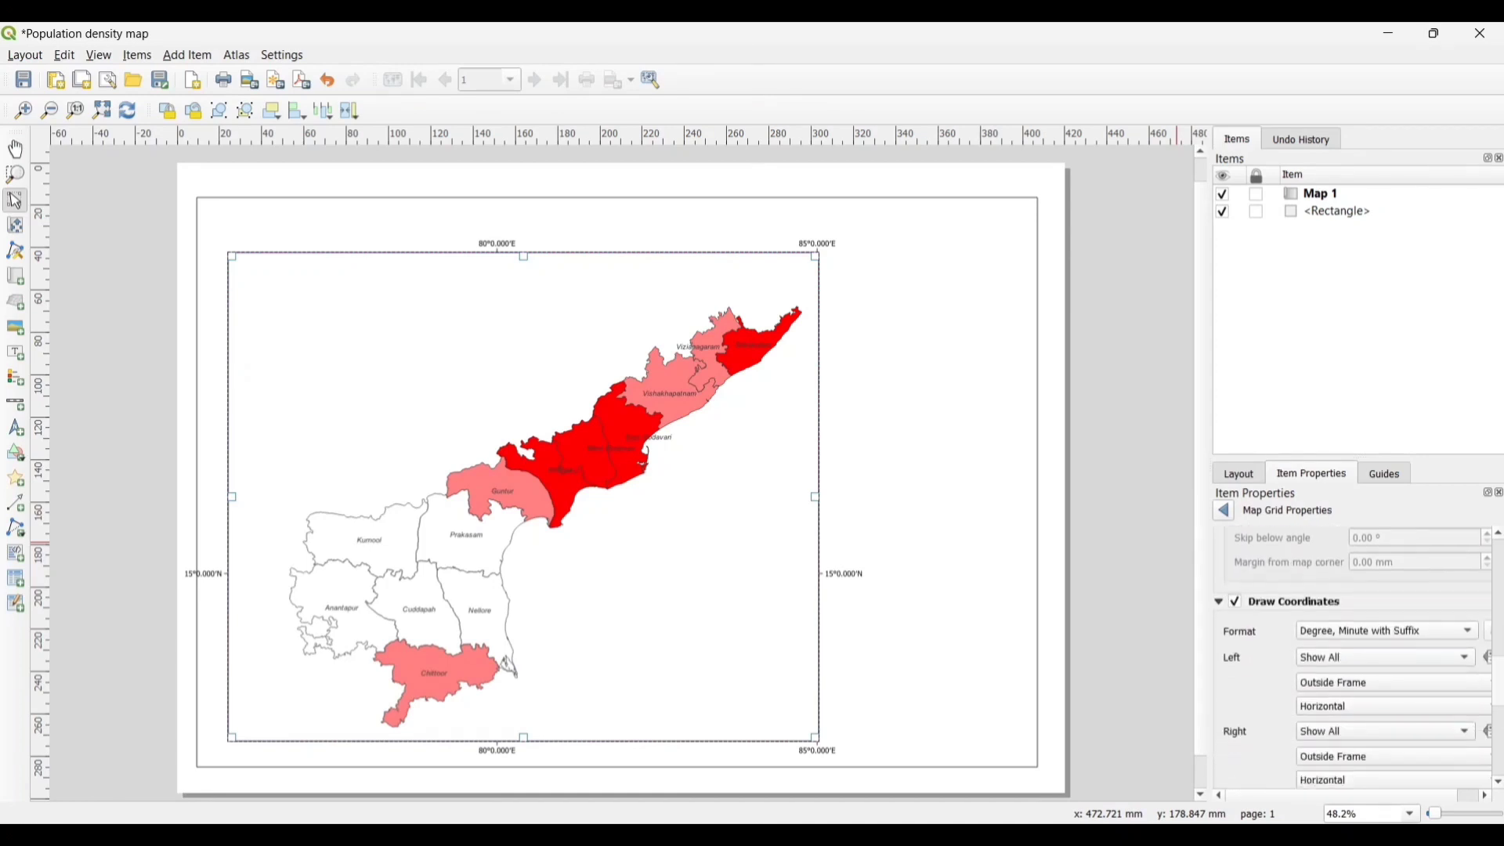
Set the grid's left coordinate labels to Vertical Ascending and the right ones to Vertical Descending, outside the frame.
scroll(1359, 656, down, 1)
scroll(1358, 657, up, 3)
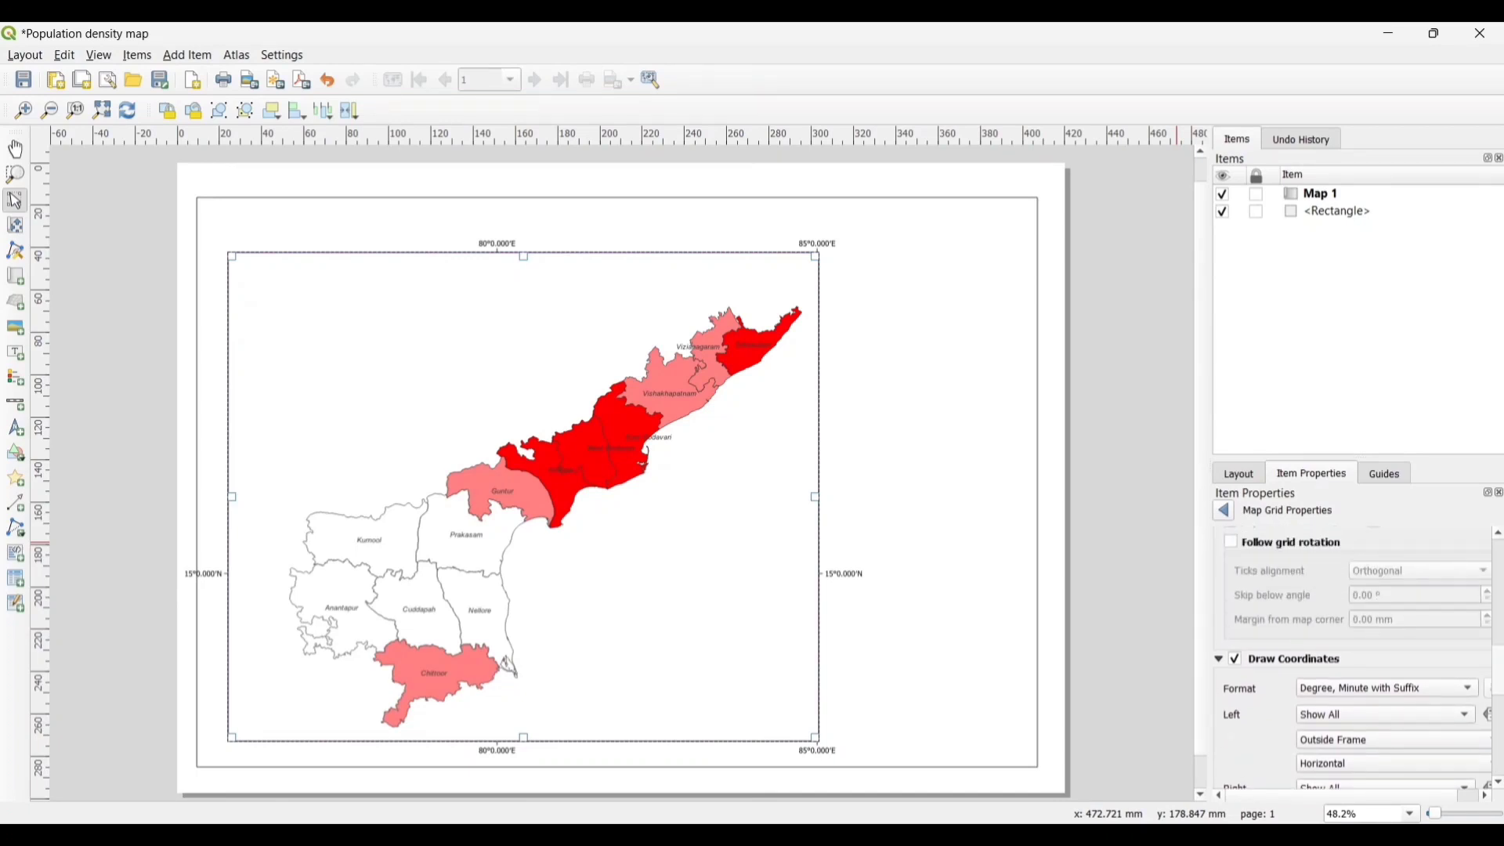
scroll(1500, 737, down, 7)
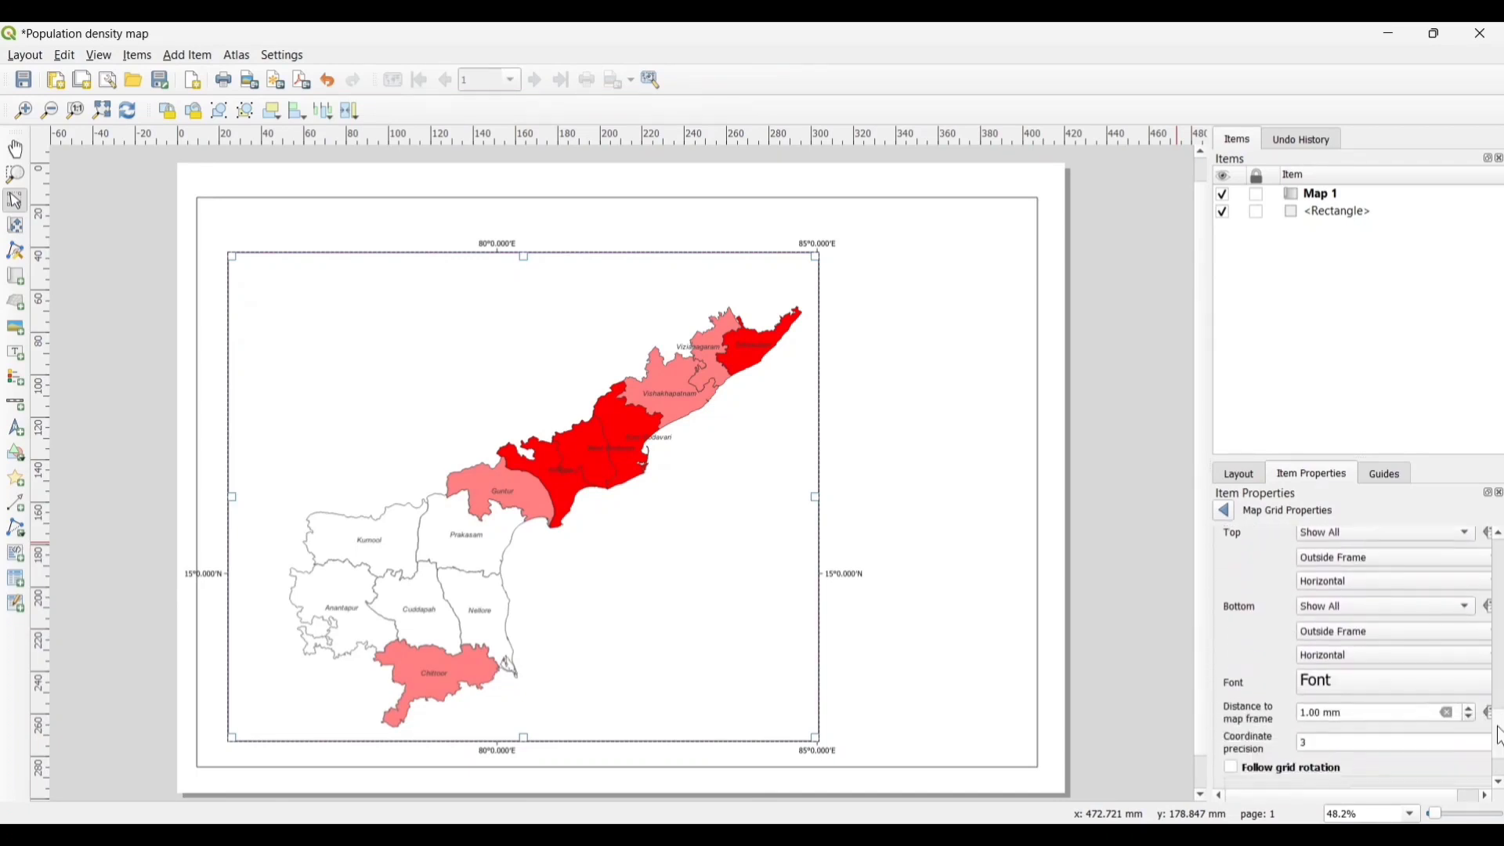
scroll(1500, 737, up, 4)
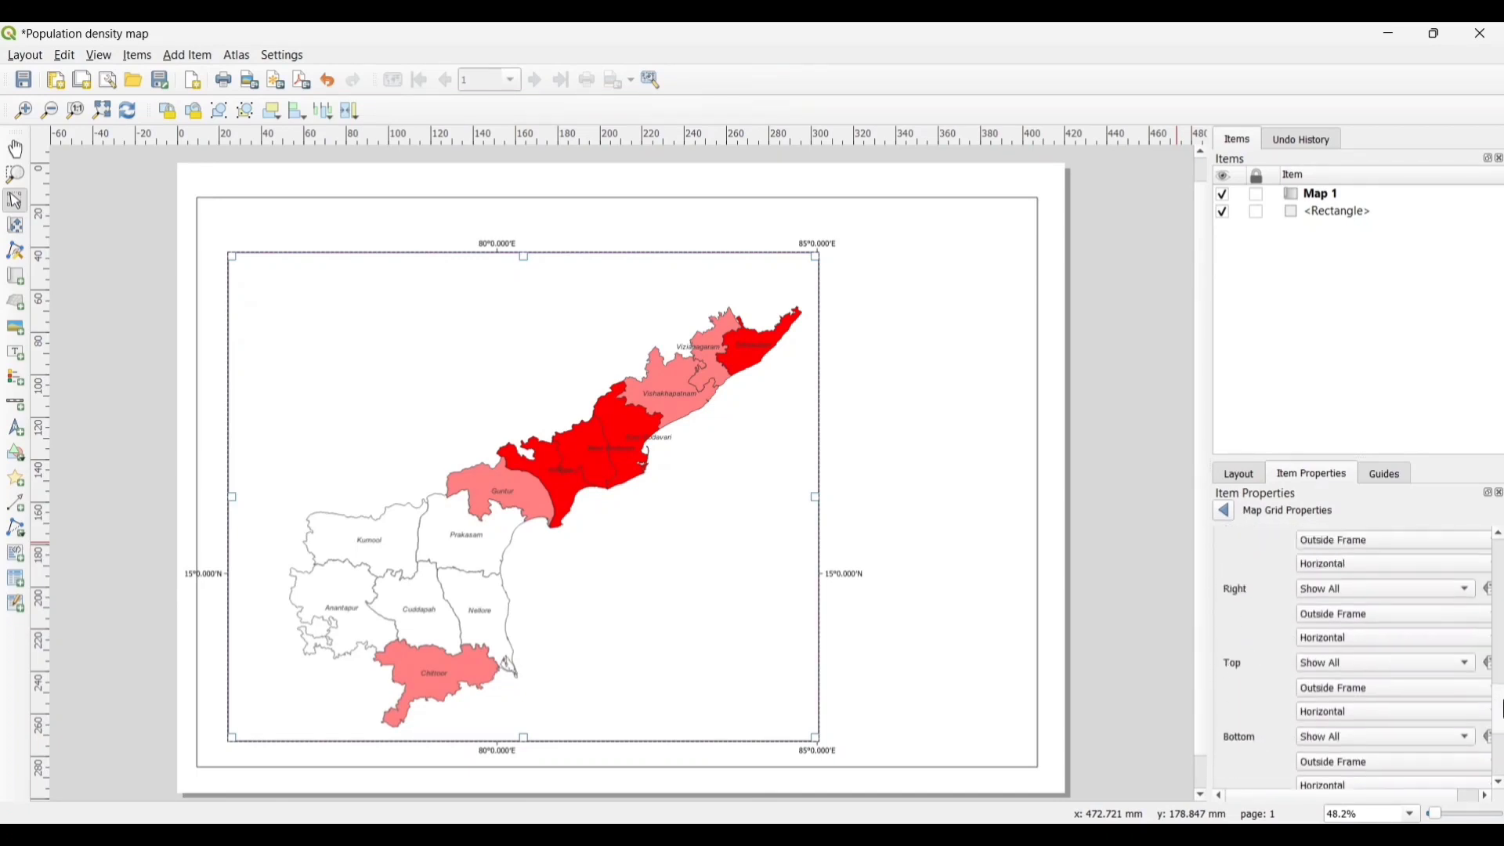
click(1356, 560)
click(1351, 580)
click(1346, 618)
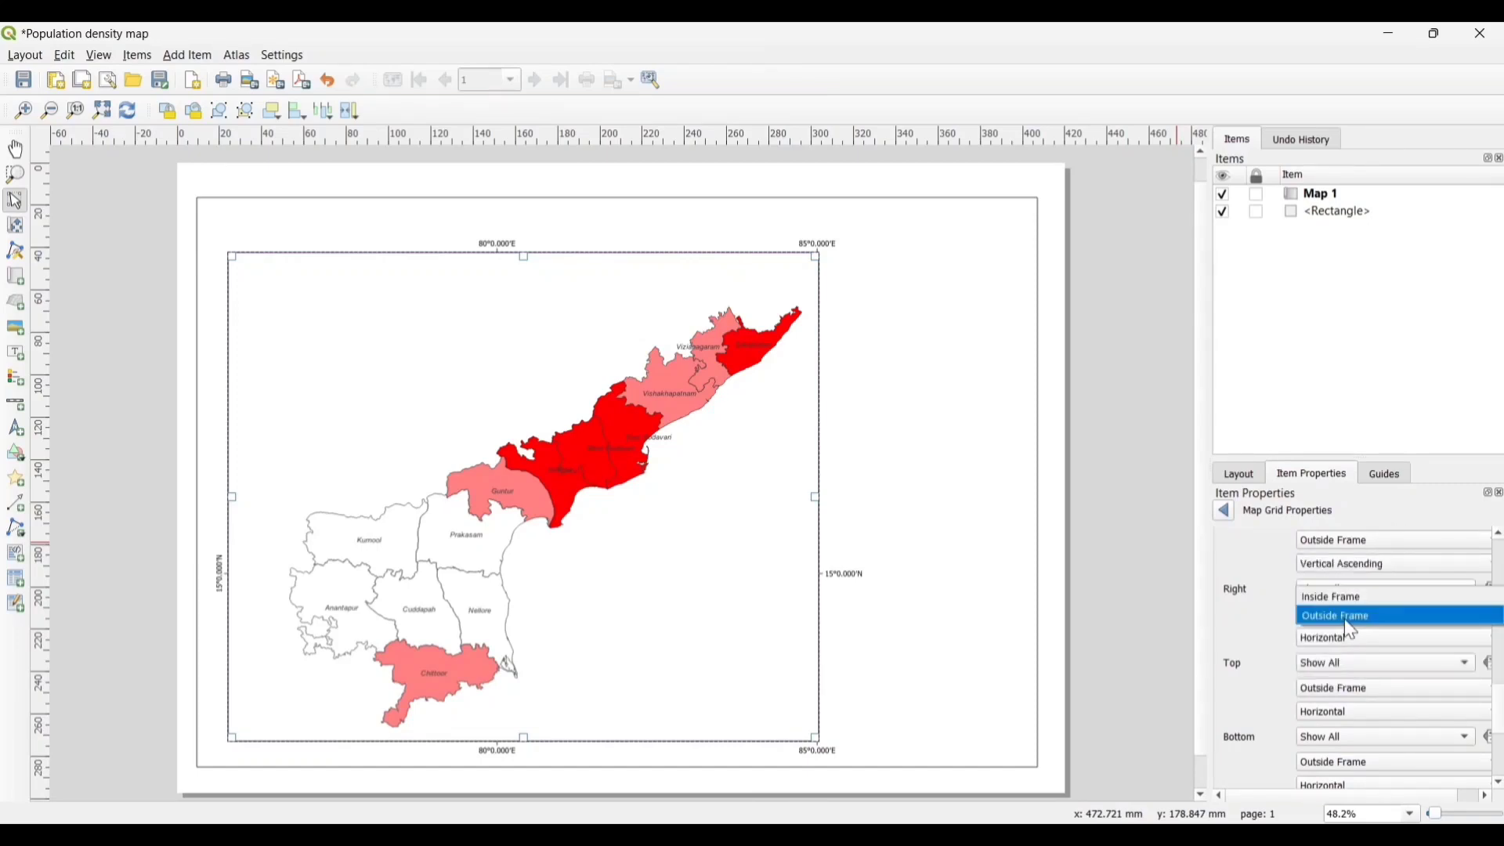
click(1346, 623)
click(1341, 639)
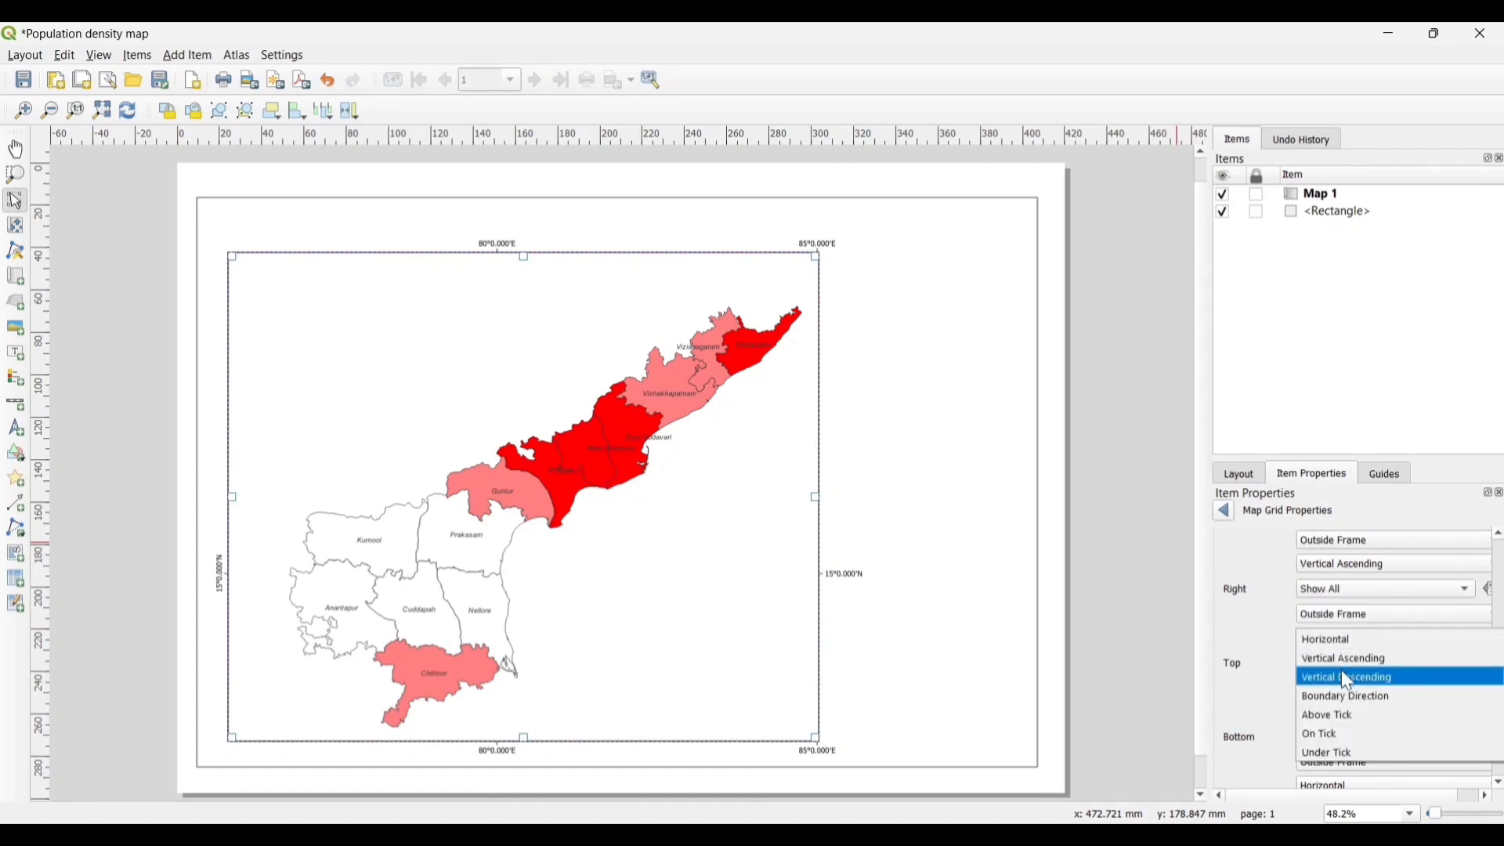
click(1341, 670)
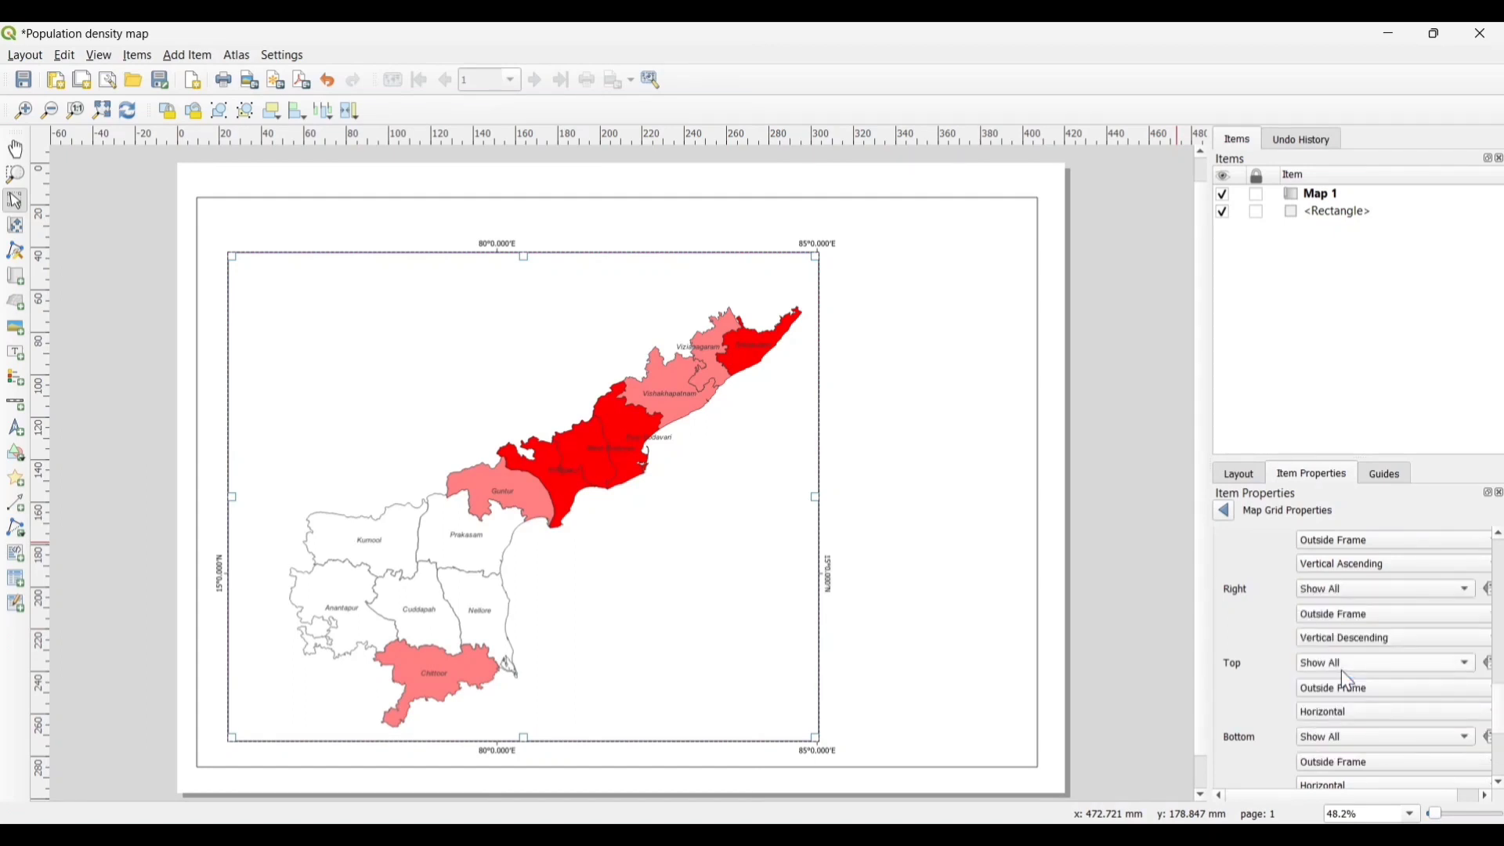
Set the grid's X offset to 2 and its Y offset to 3.
scroll(1341, 670, up, 5)
click(1476, 636)
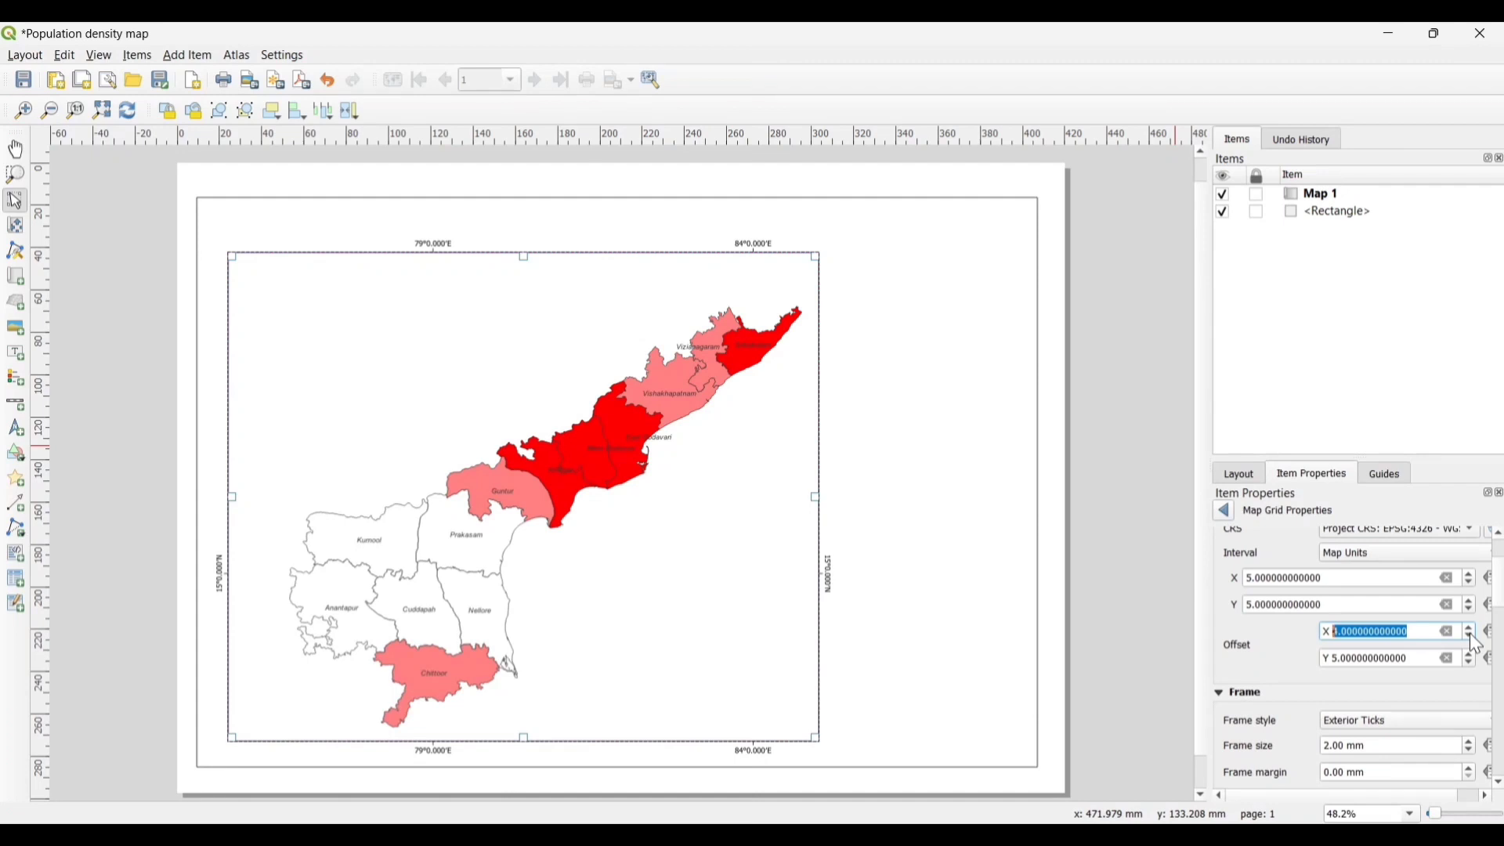
click(1476, 638)
click(1476, 638)
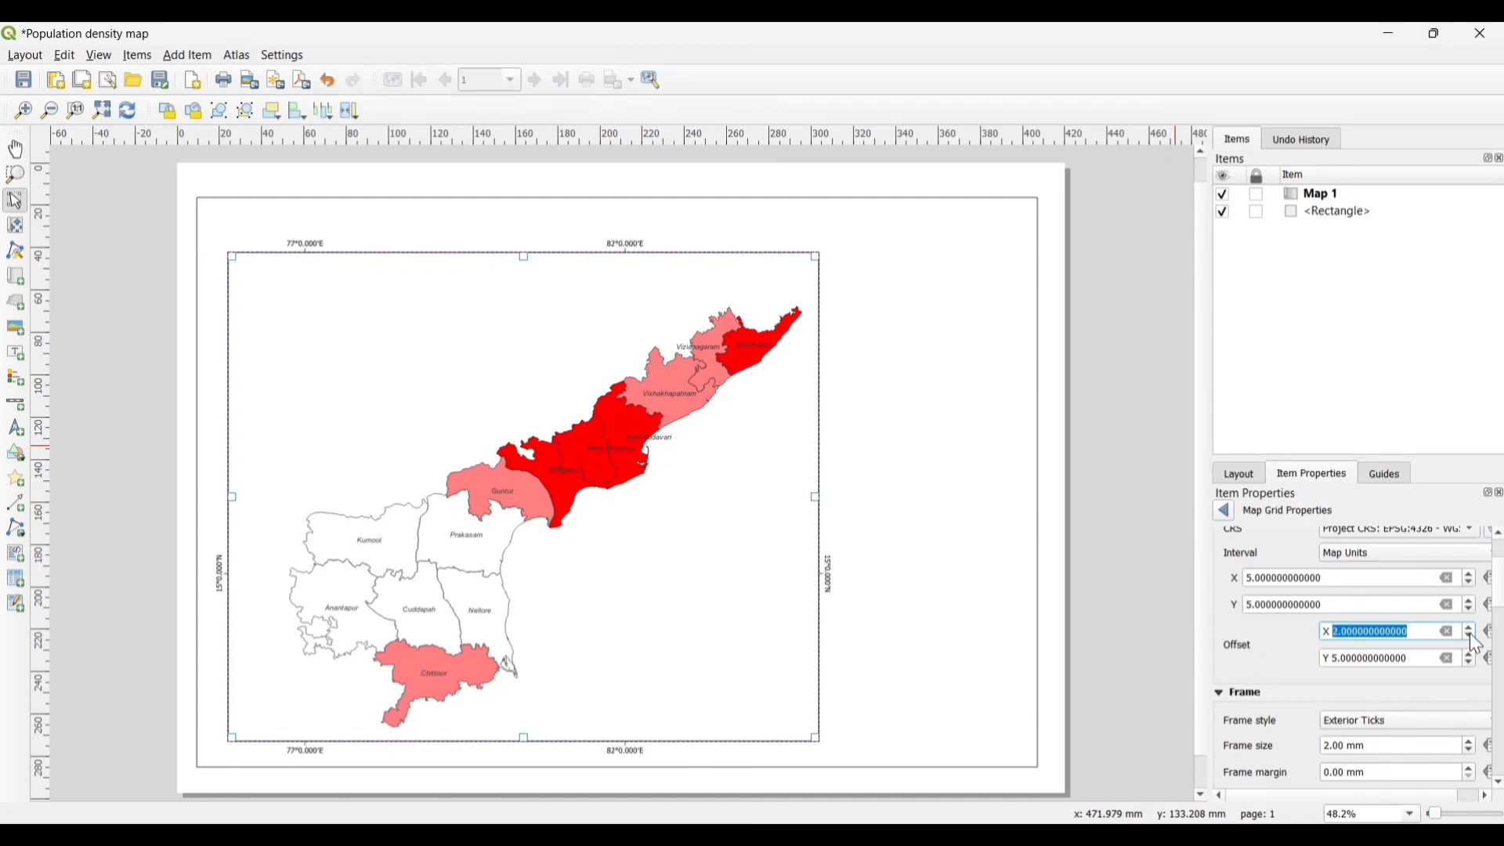
click(1470, 665)
click(1470, 664)
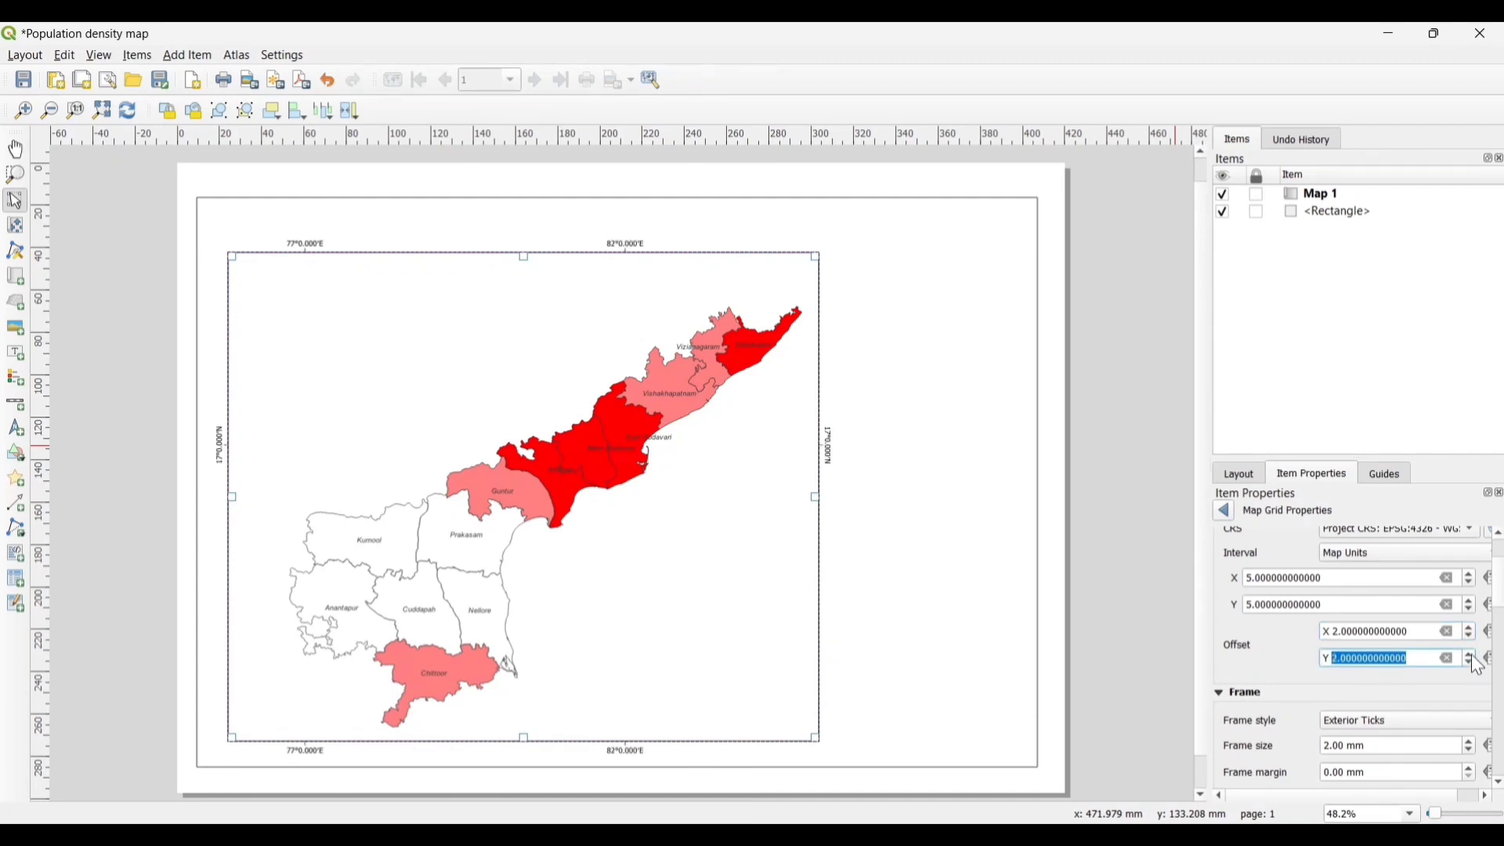
Set the grid's X and Y intervals to 3 map units.
click(1474, 584)
click(1474, 584)
click(1472, 607)
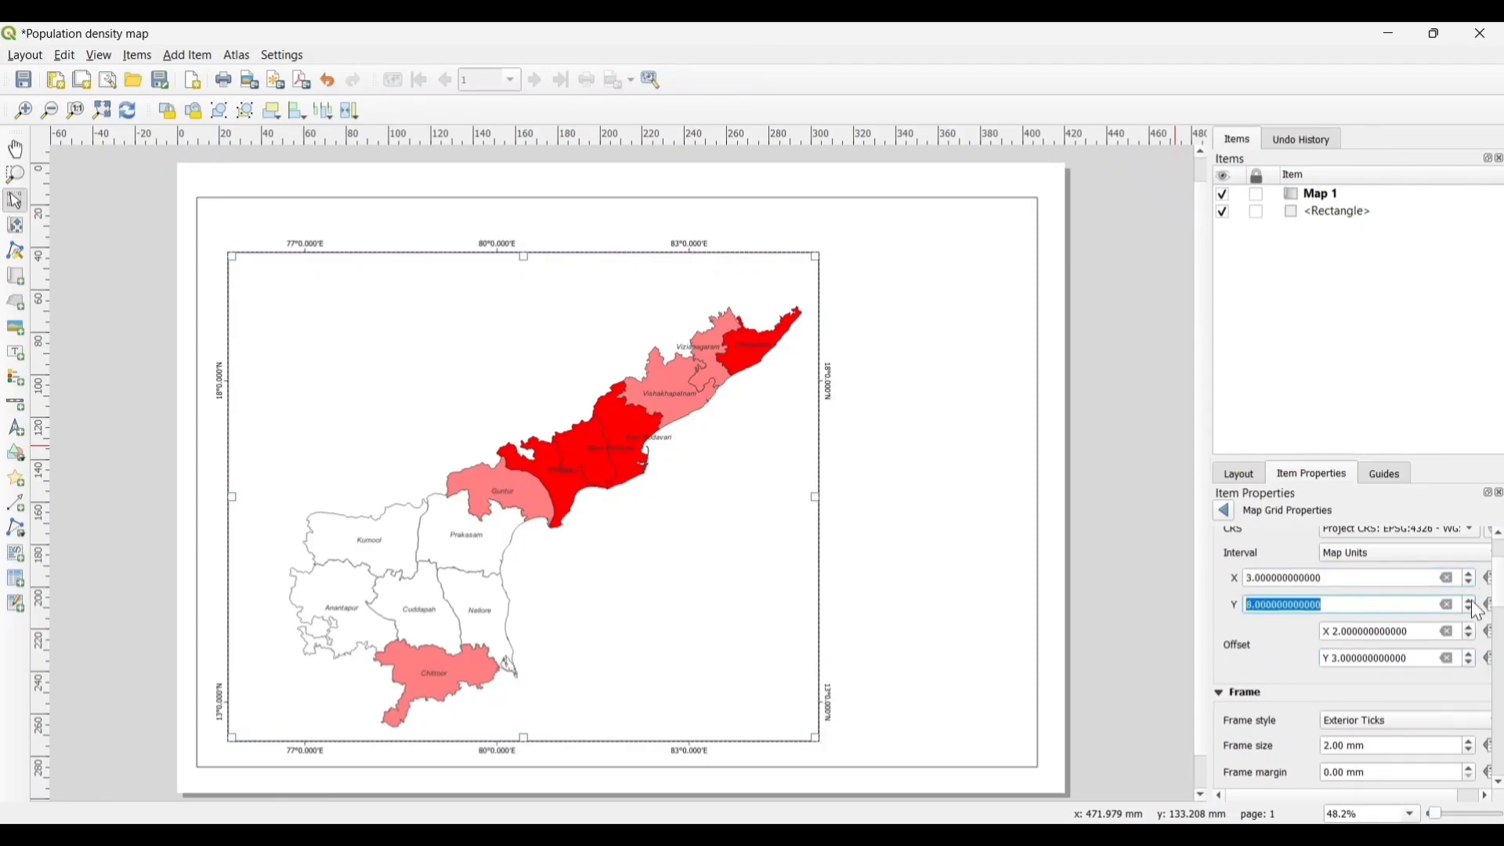
click(1471, 602)
click(1170, 581)
click(730, 441)
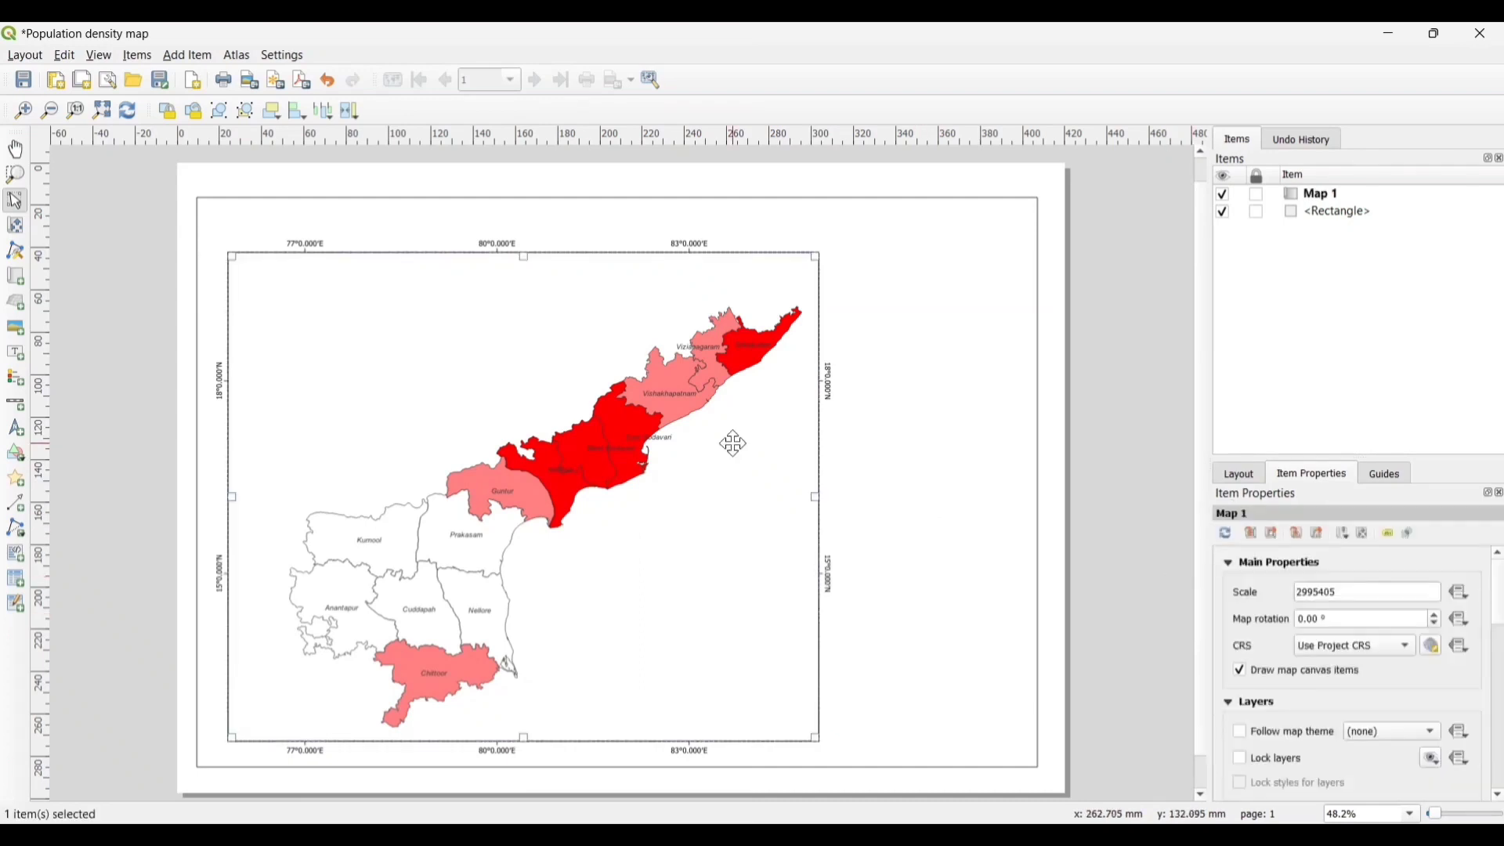
Shrink the border rectangle on all sides so it fits closely around the map and its coordinate labels.
click(619, 199)
drag(619, 199, 622, 236)
drag(201, 500, 210, 499)
drag(1034, 499, 836, 476)
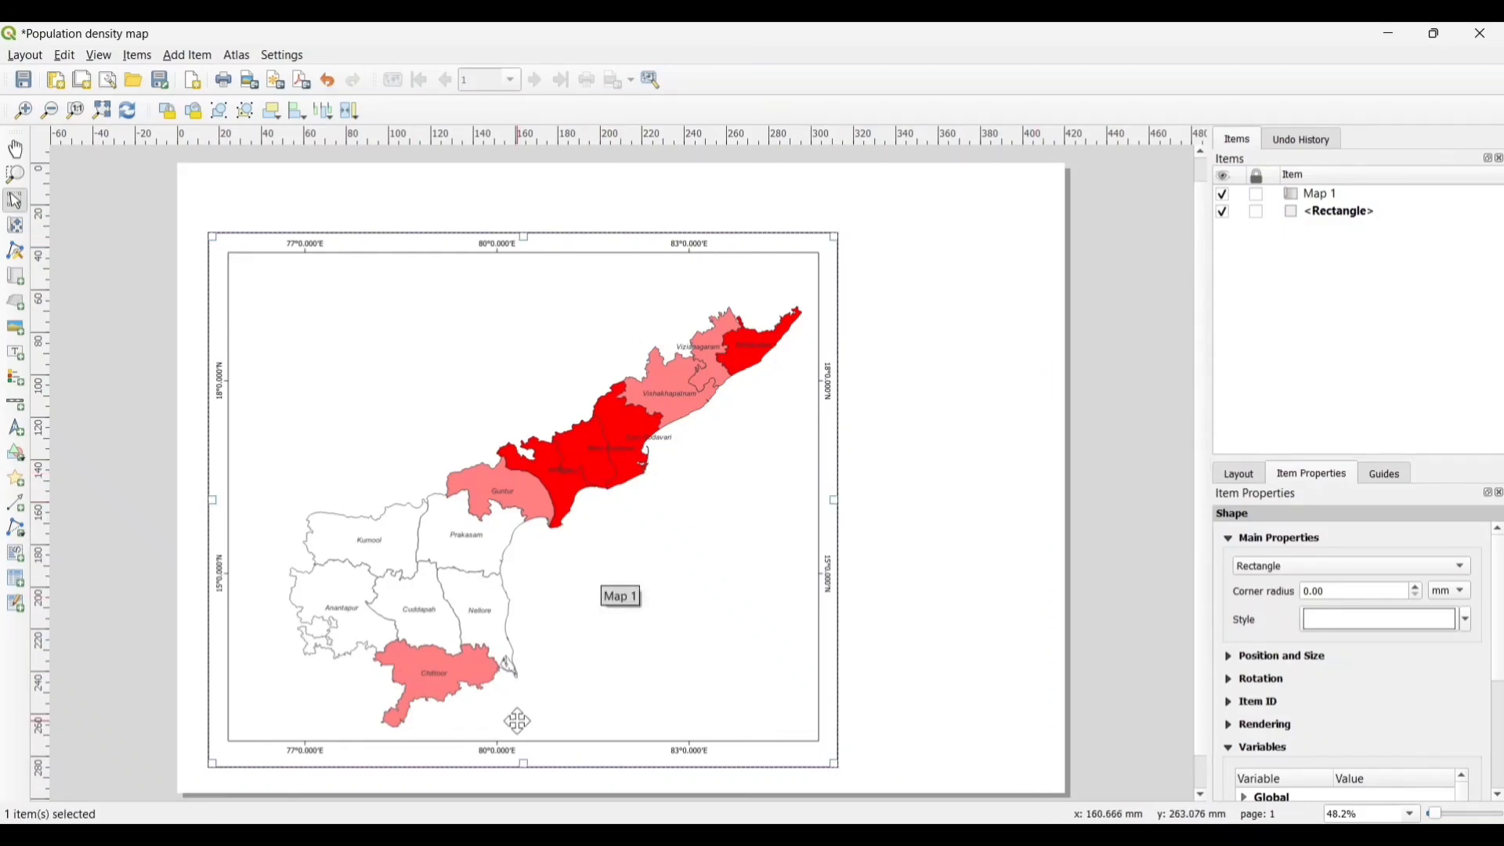
drag(525, 763, 522, 759)
Move the map and its border rectangle together to the page's lower-left corner.
click(275, 379)
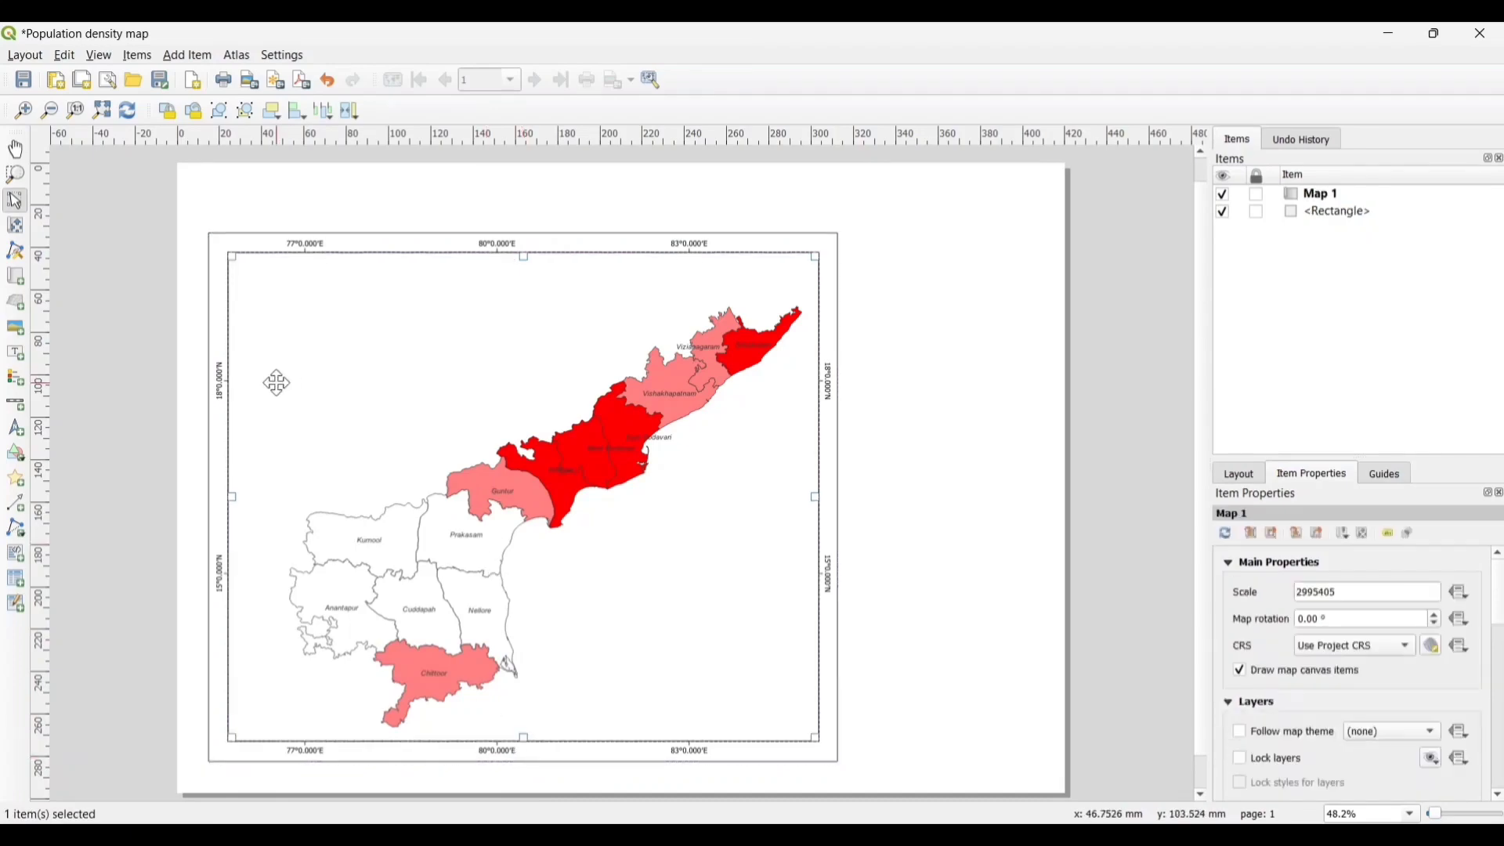
click(220, 328)
drag(220, 328, 274, 361)
click(291, 347)
click(1109, 406)
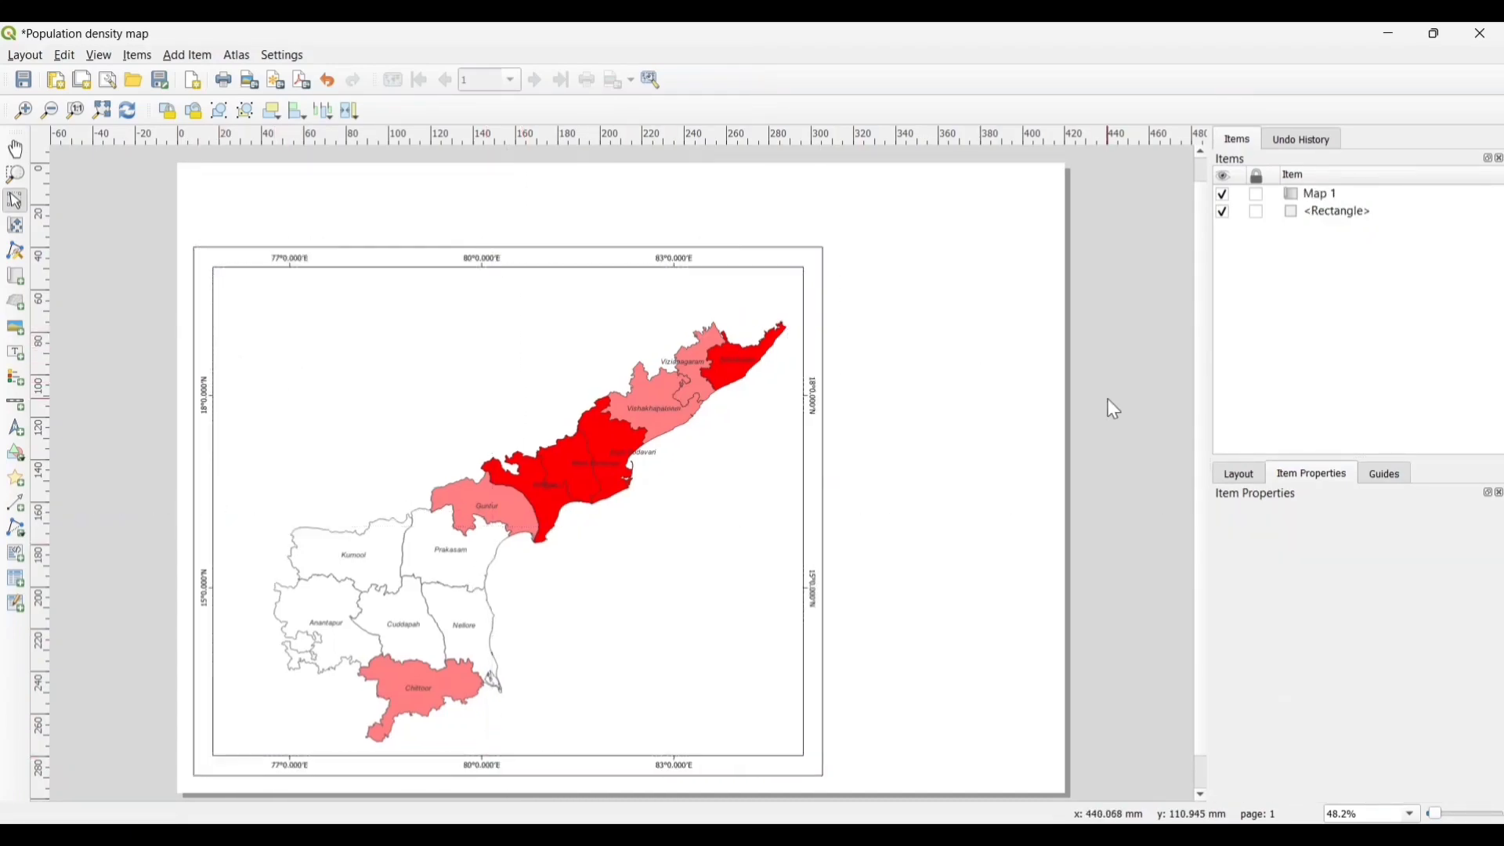
Add a scale bar inside the map frame and nudge it into the frame's lower-left corner.
click(186, 56)
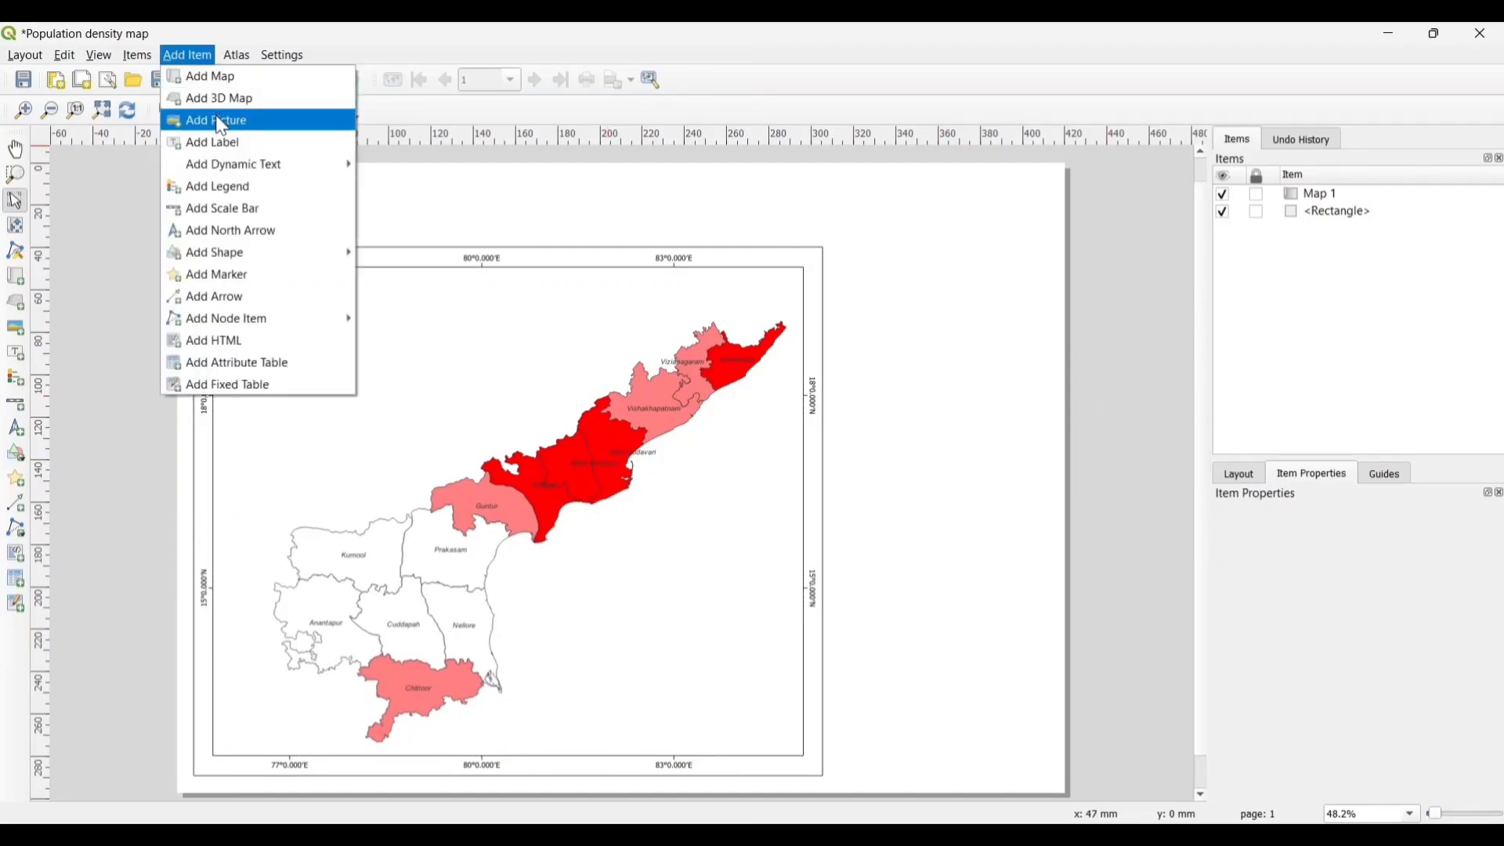
click(229, 209)
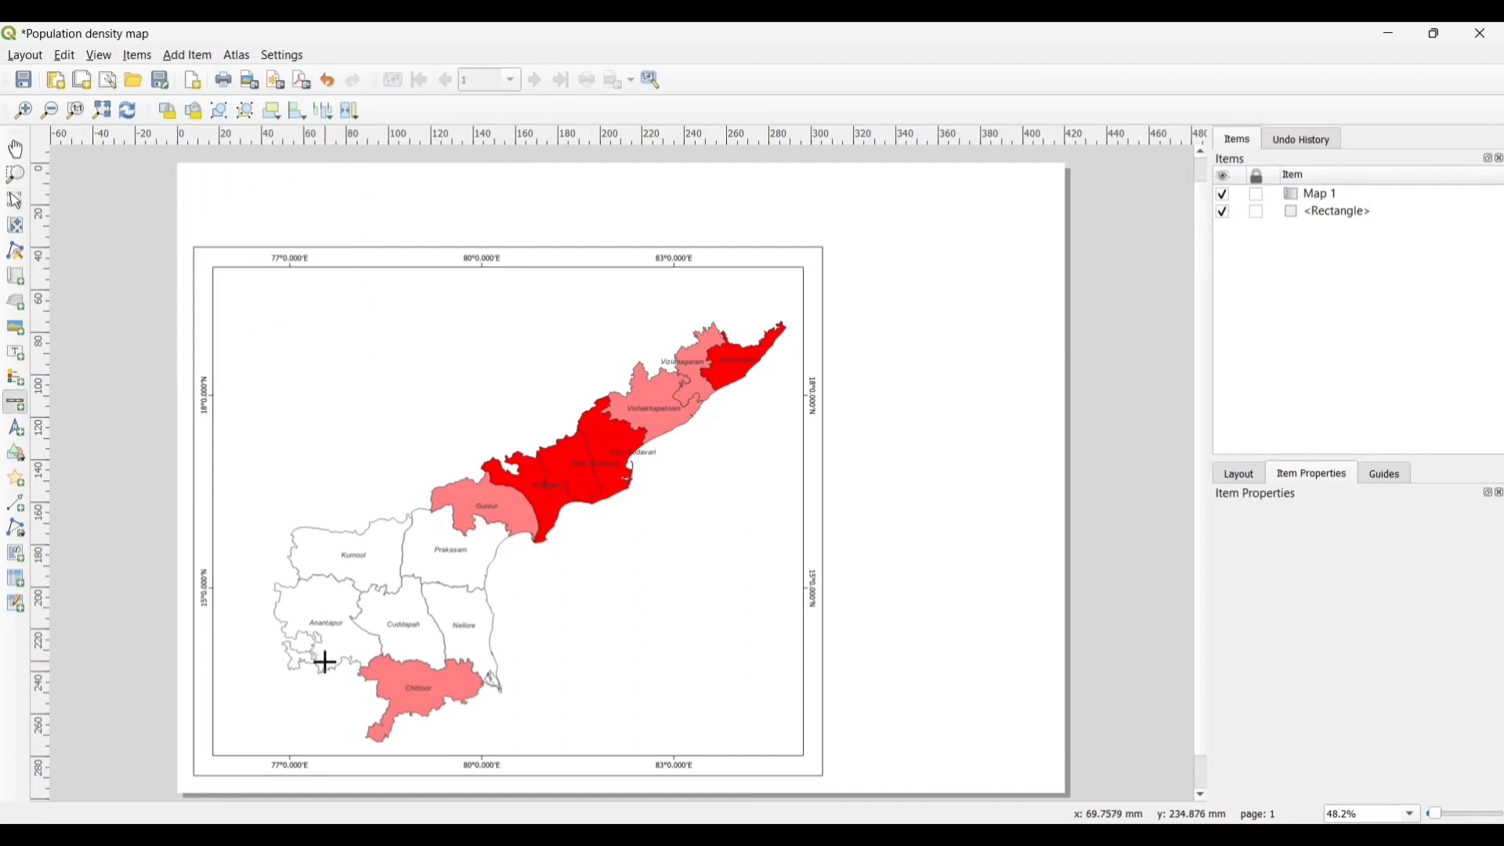
drag(226, 733, 310, 734)
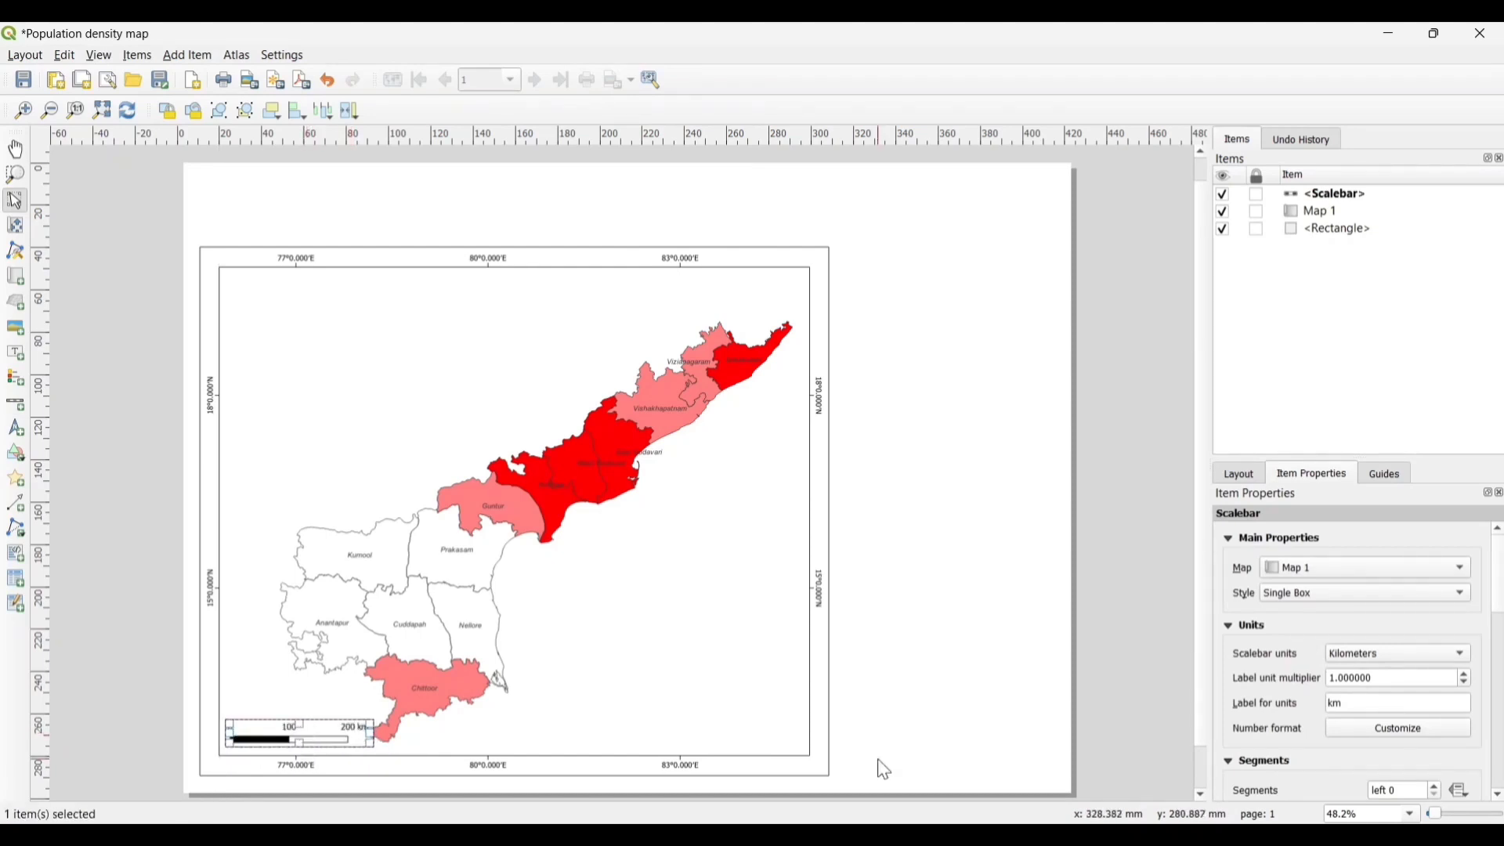
click(1136, 687)
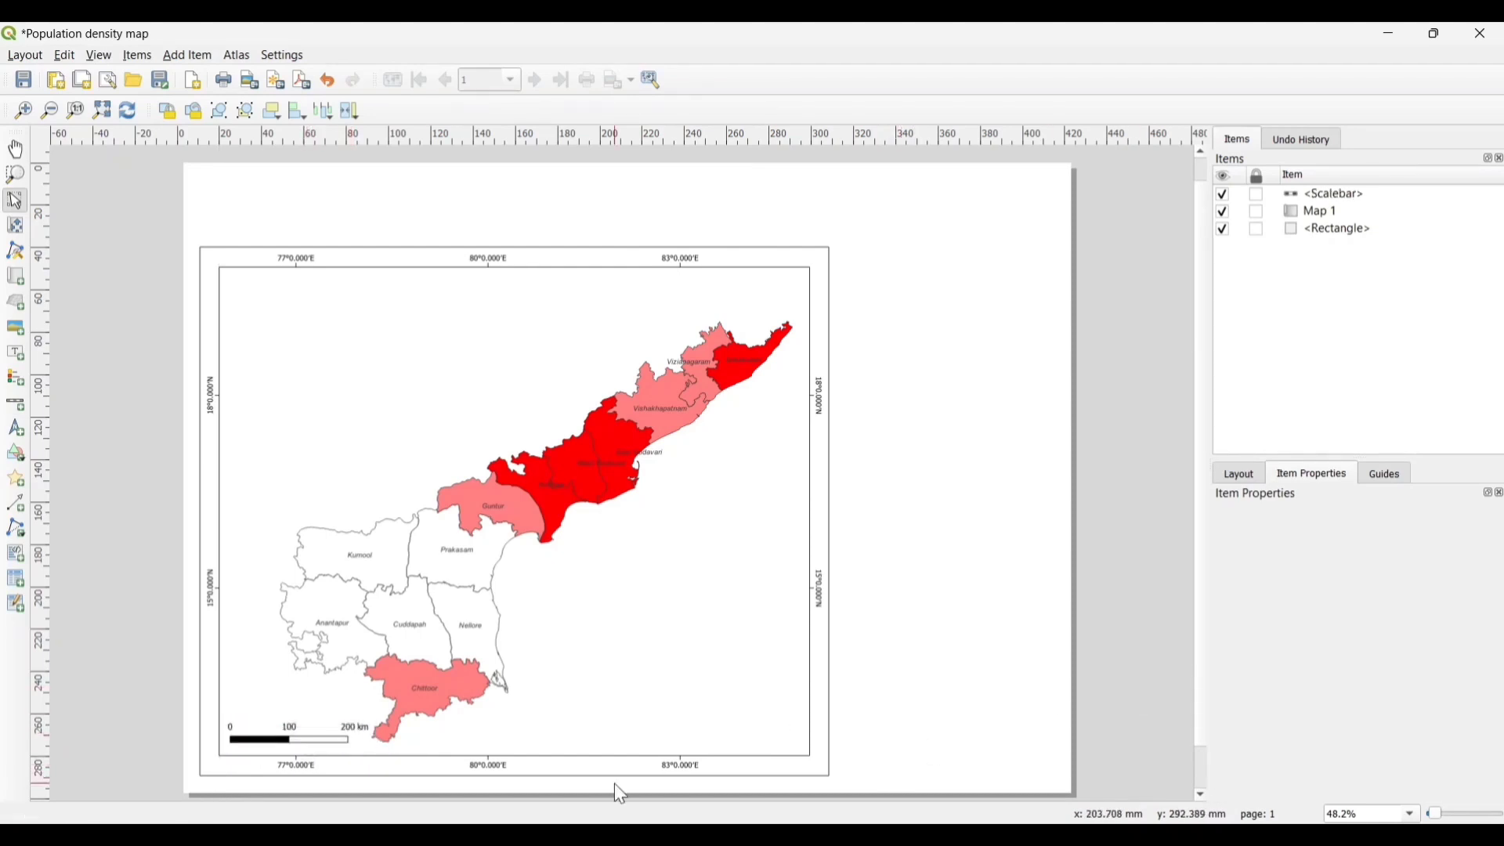
click(319, 728)
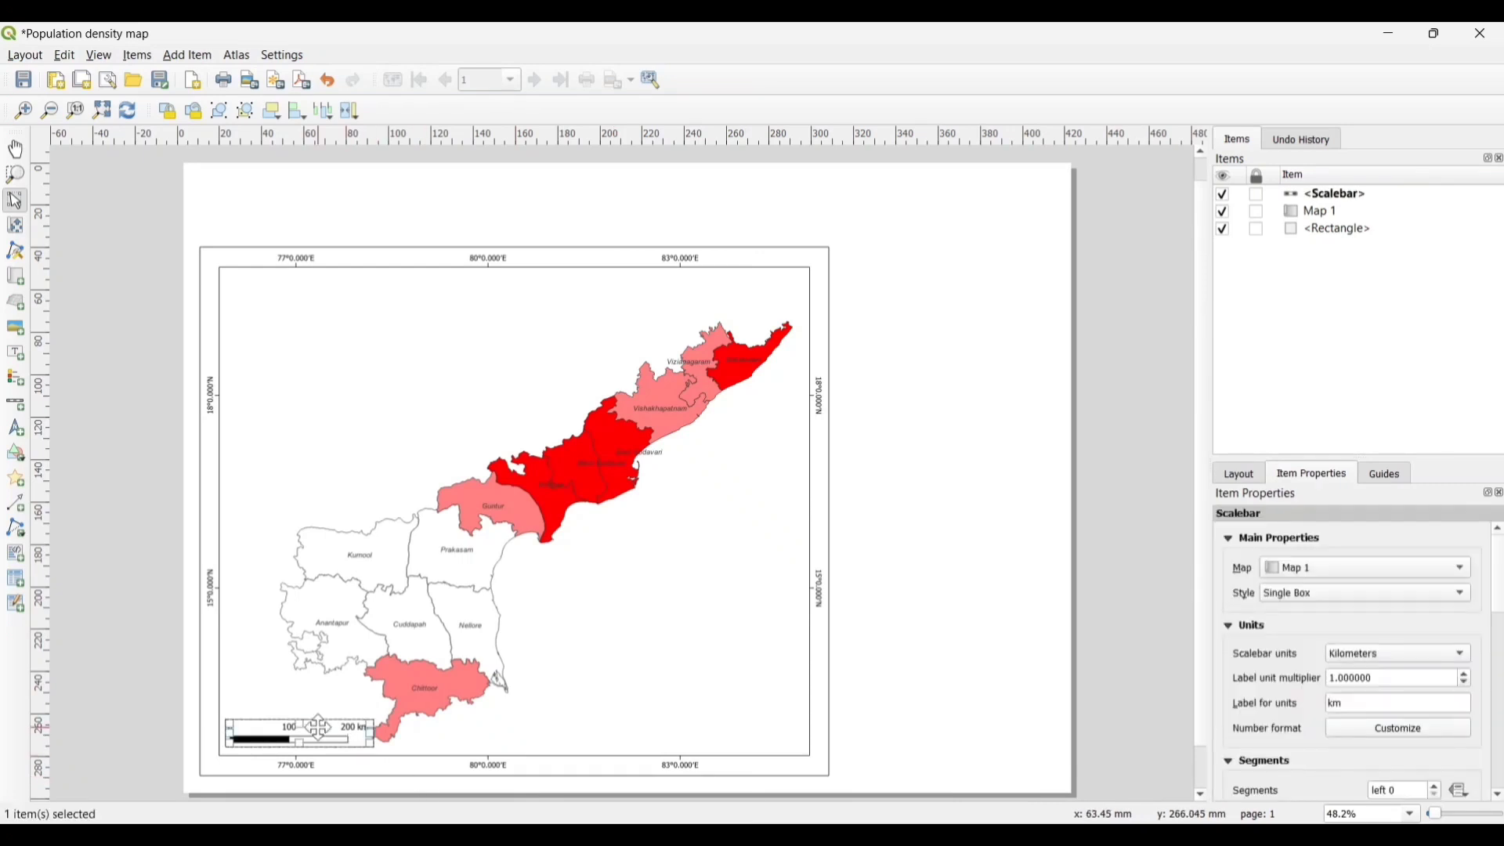
drag(319, 728, 313, 731)
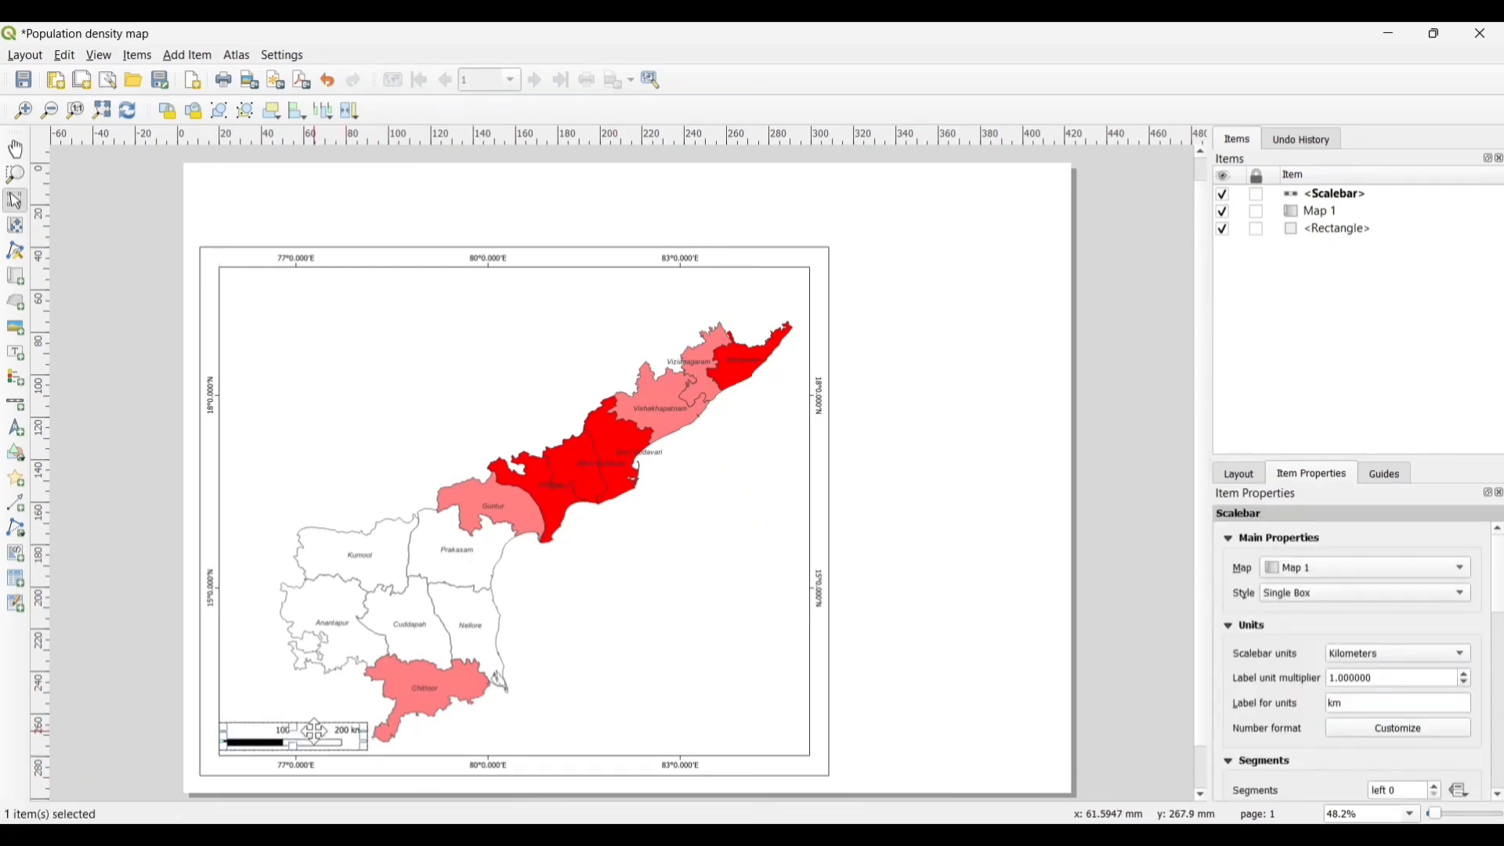
click(1135, 594)
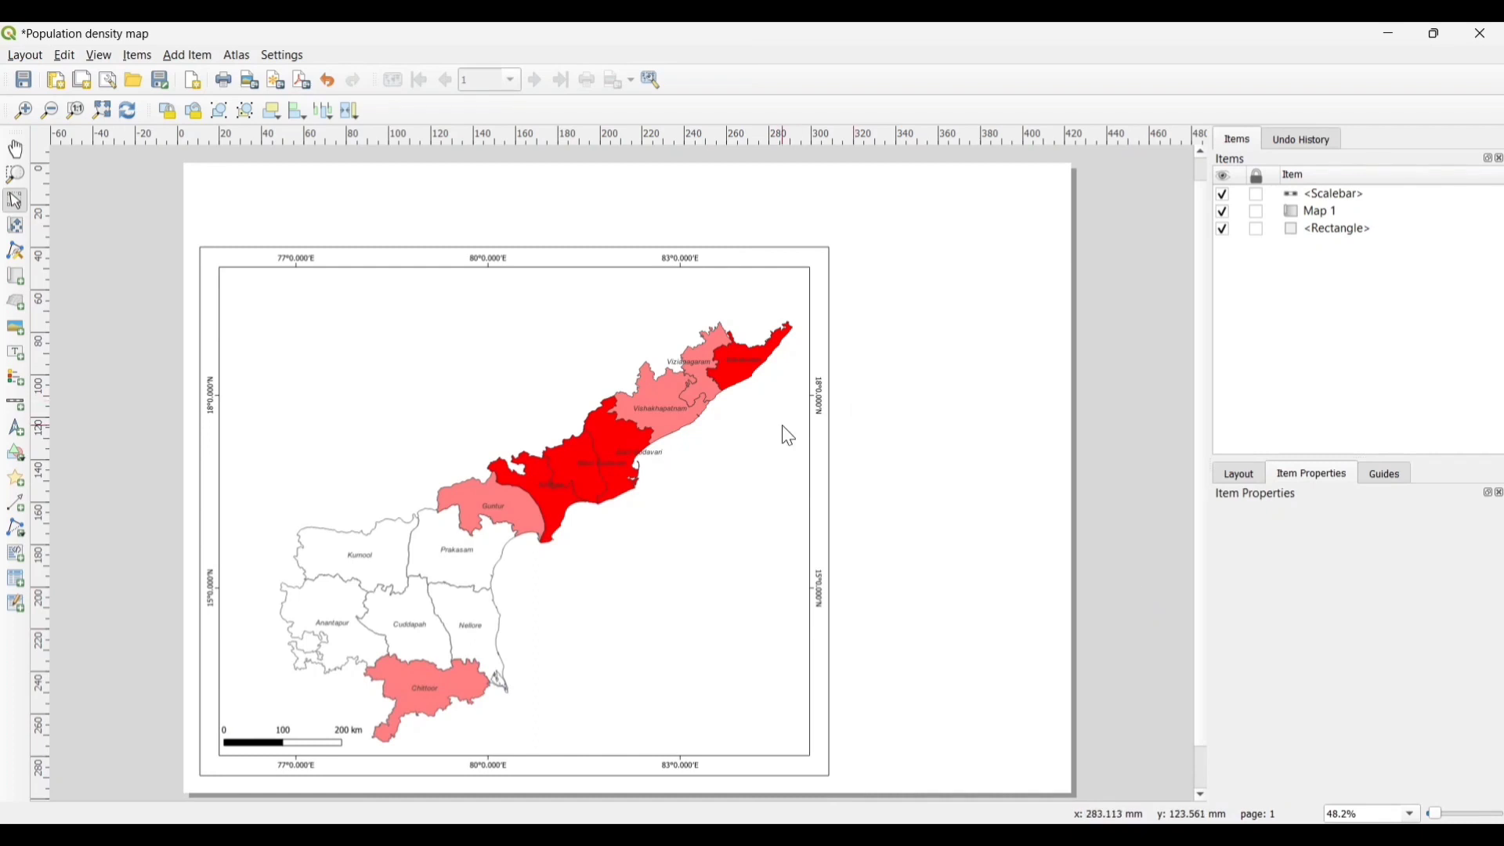
Add a north arrow inside the map frame's upper-right corner.
click(199, 54)
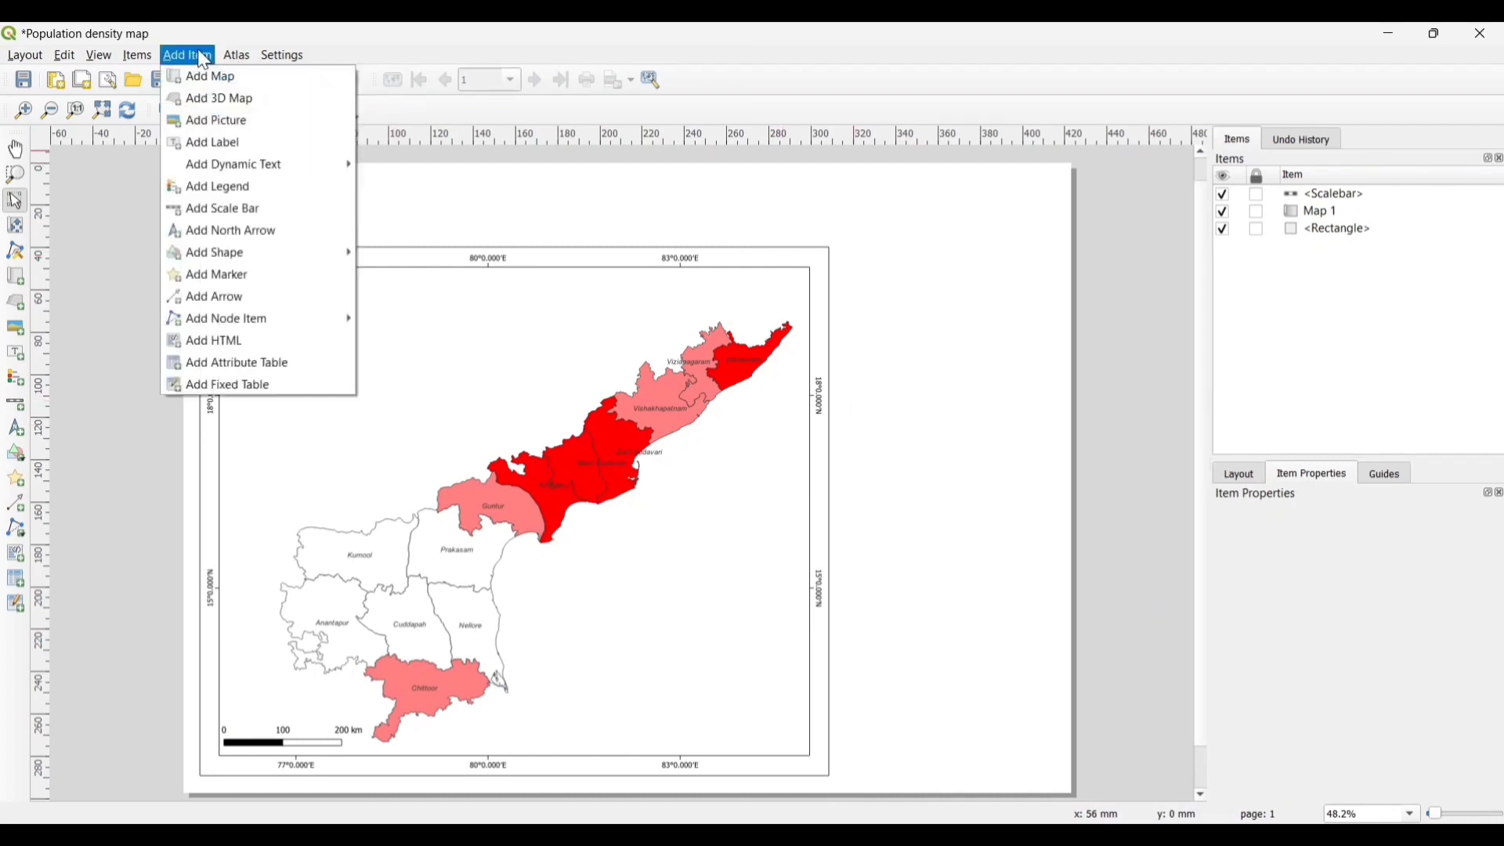
click(245, 232)
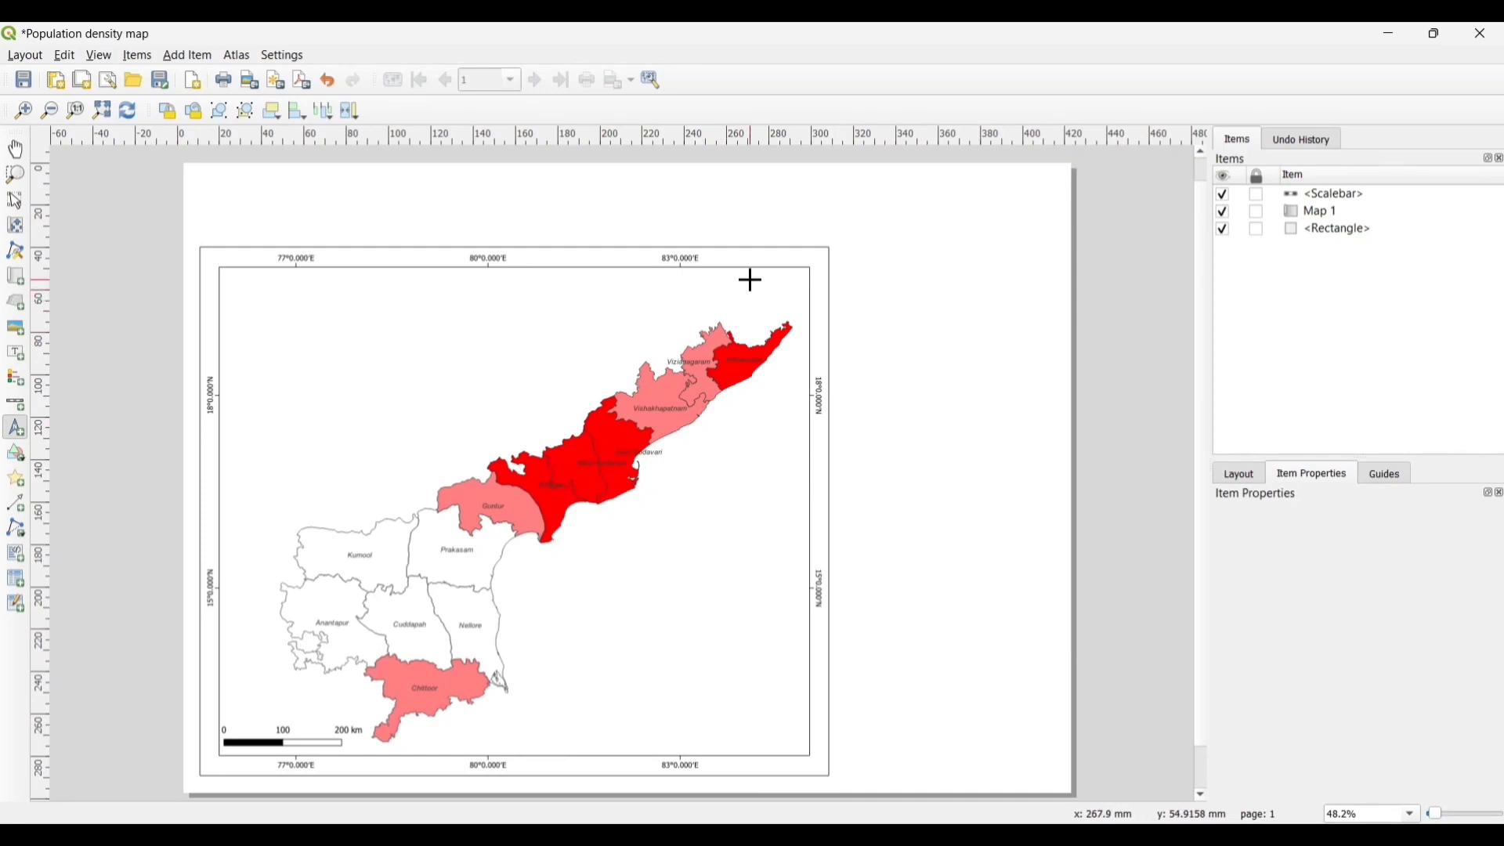
drag(750, 276, 764, 291)
drag(796, 322, 798, 315)
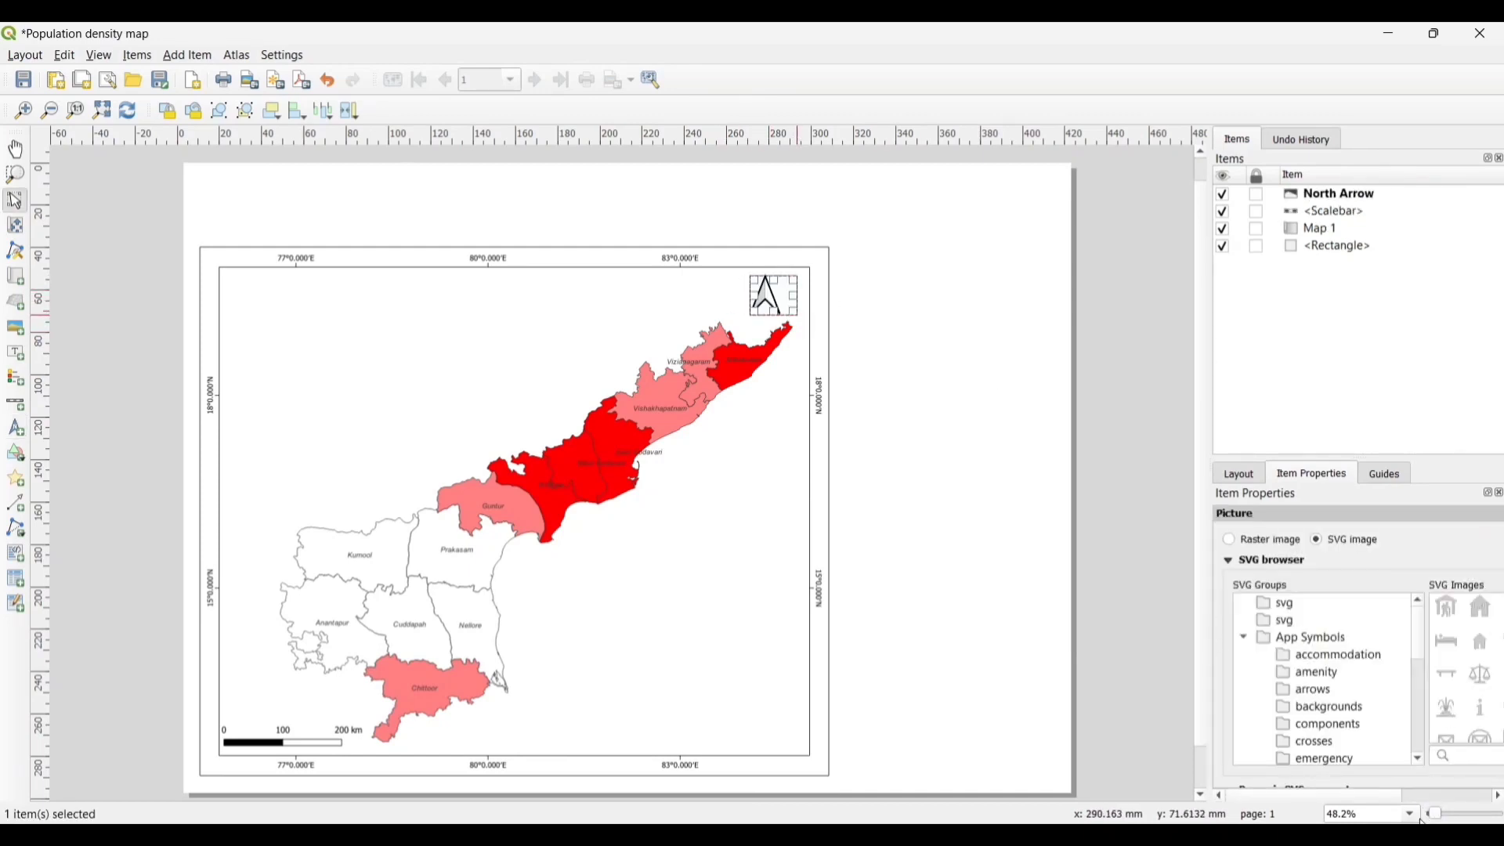
Change the north arrow's SVG image to the arrowhead with a circle around it.
drag(1388, 796, 1487, 794)
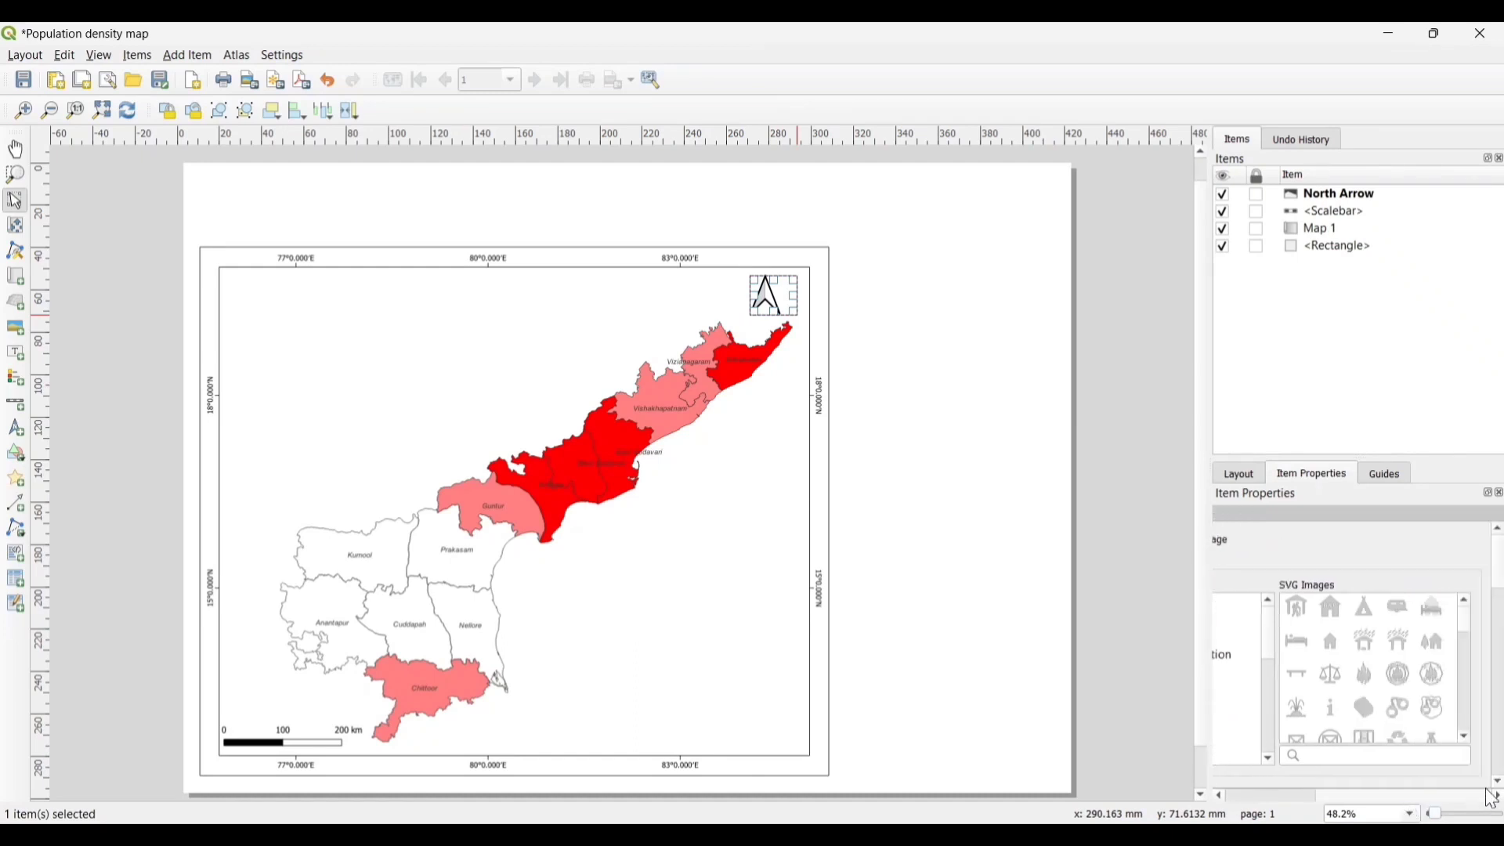
drag(1463, 617, 1463, 624)
scroll(1464, 624, down, 1)
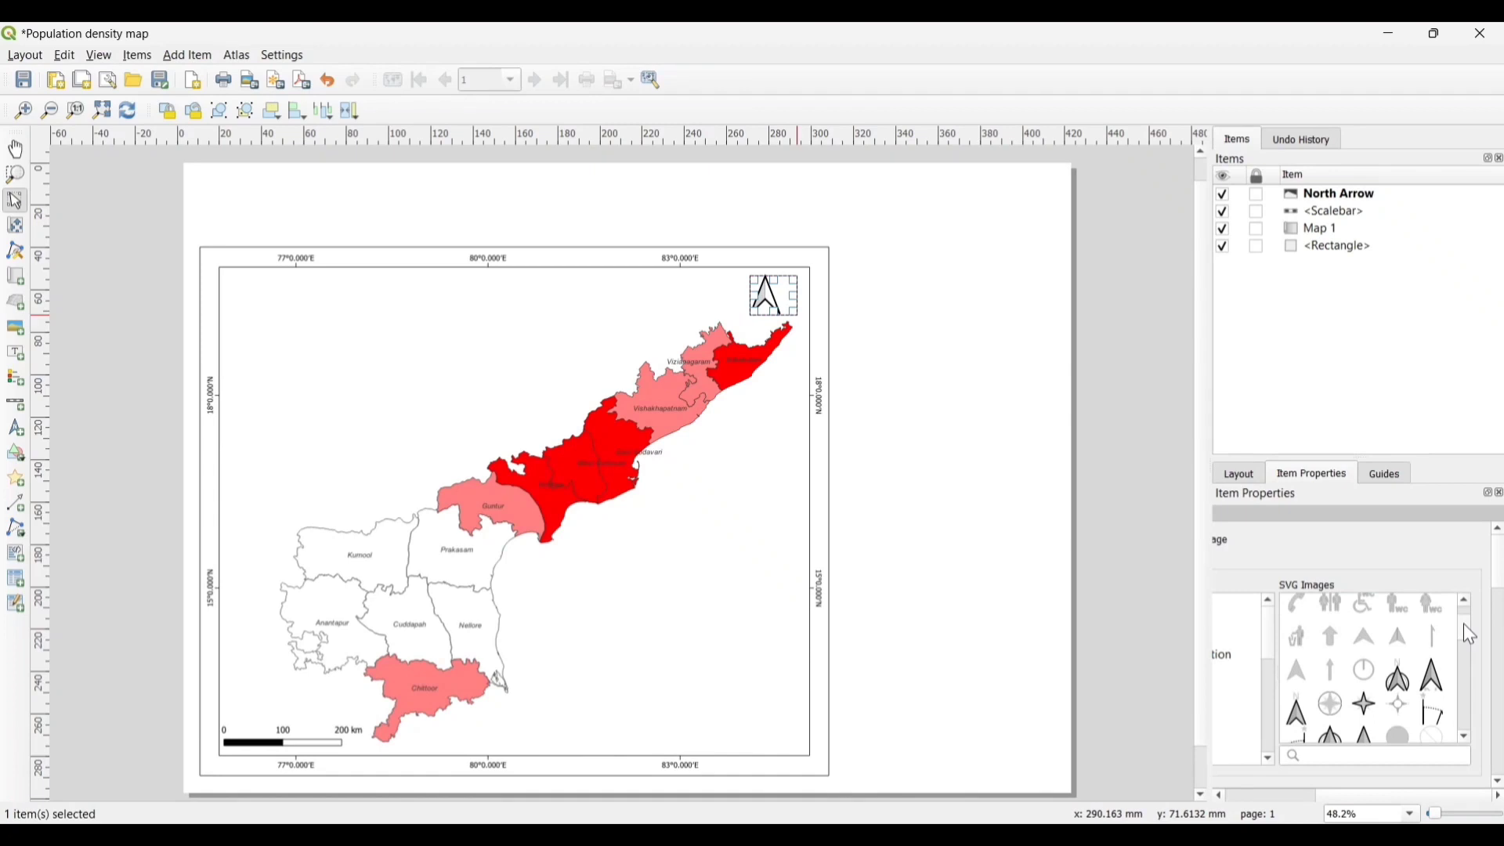
click(1345, 708)
drag(1465, 628, 1463, 628)
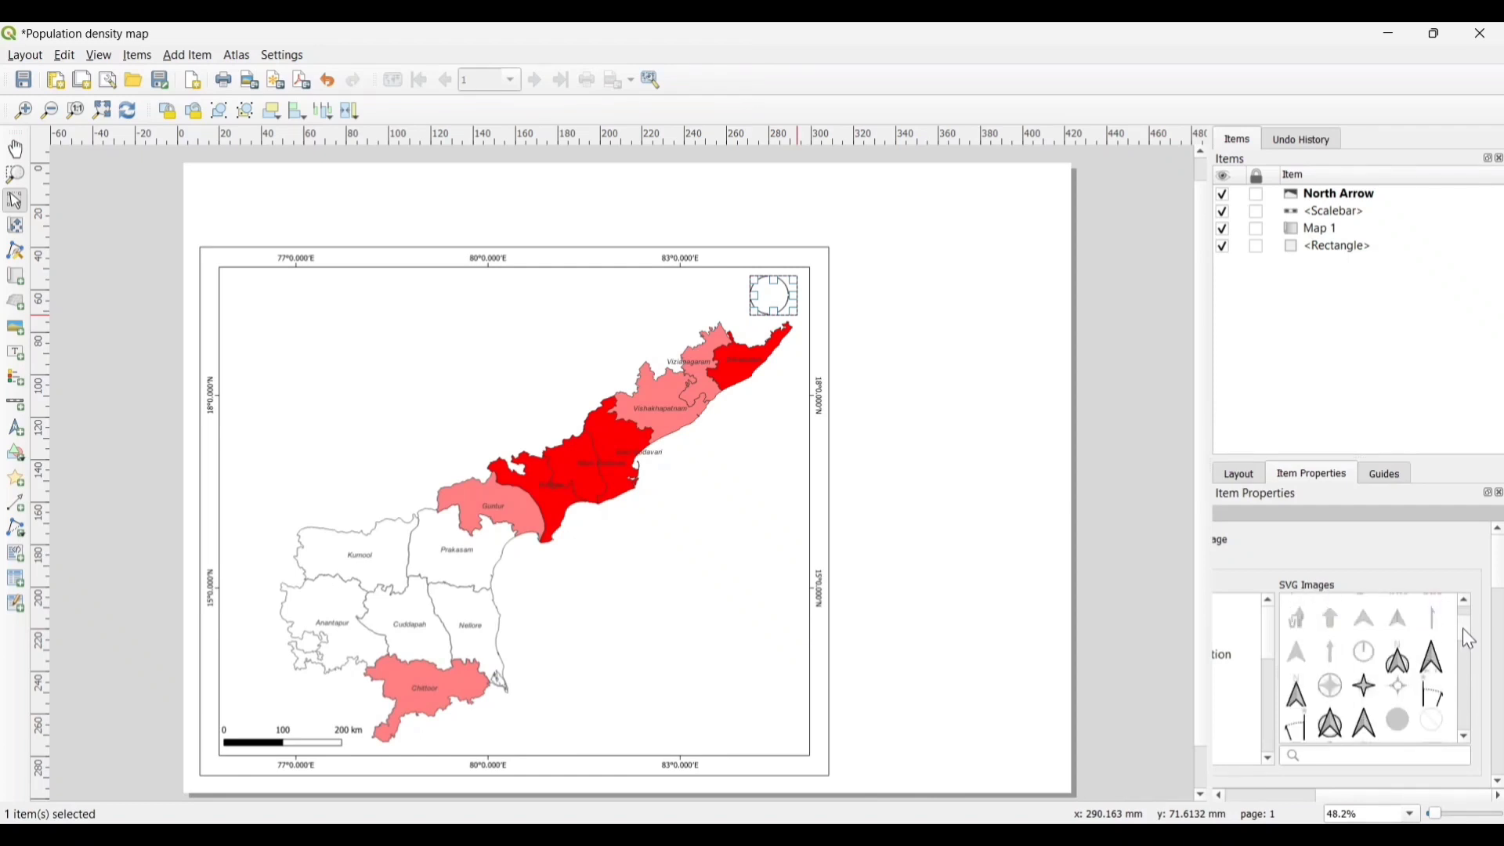
click(1341, 721)
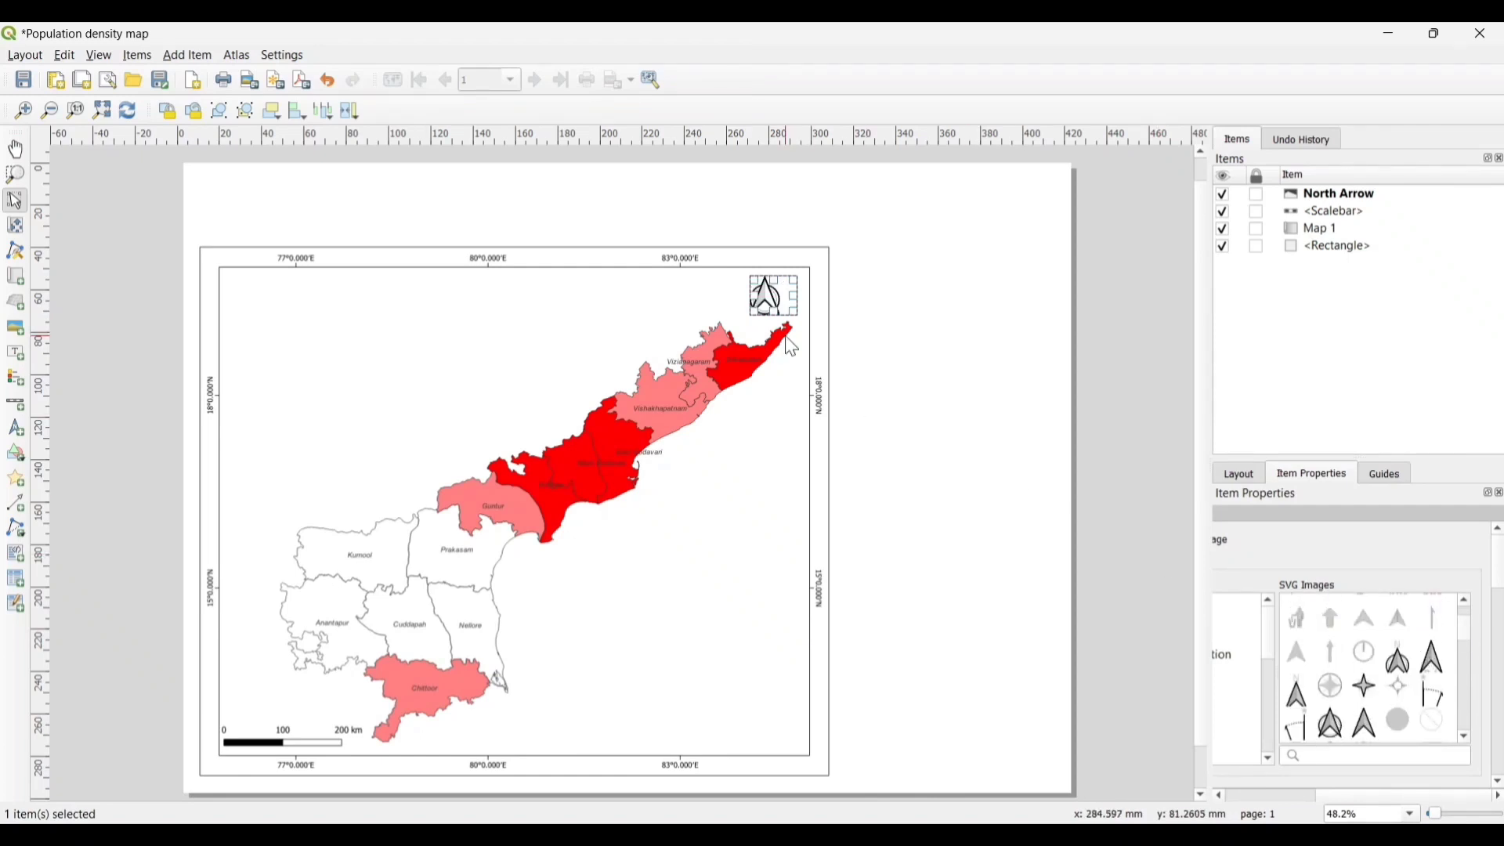
Enlarge the north arrow slightly and move it tight into the map frame's upper-right corner.
drag(777, 288, 755, 318)
click(1164, 318)
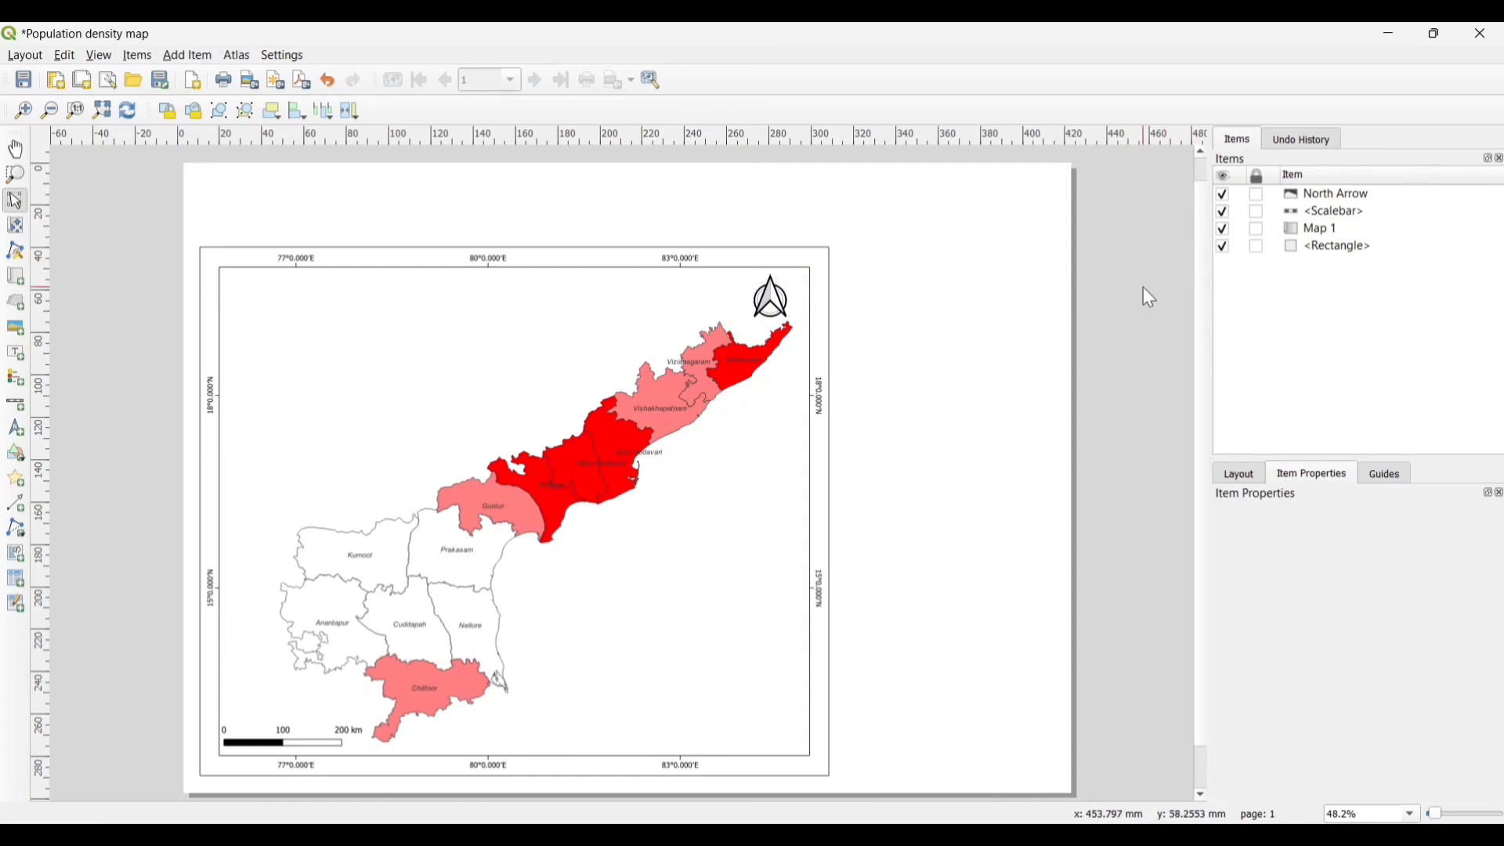
drag(780, 298, 791, 290)
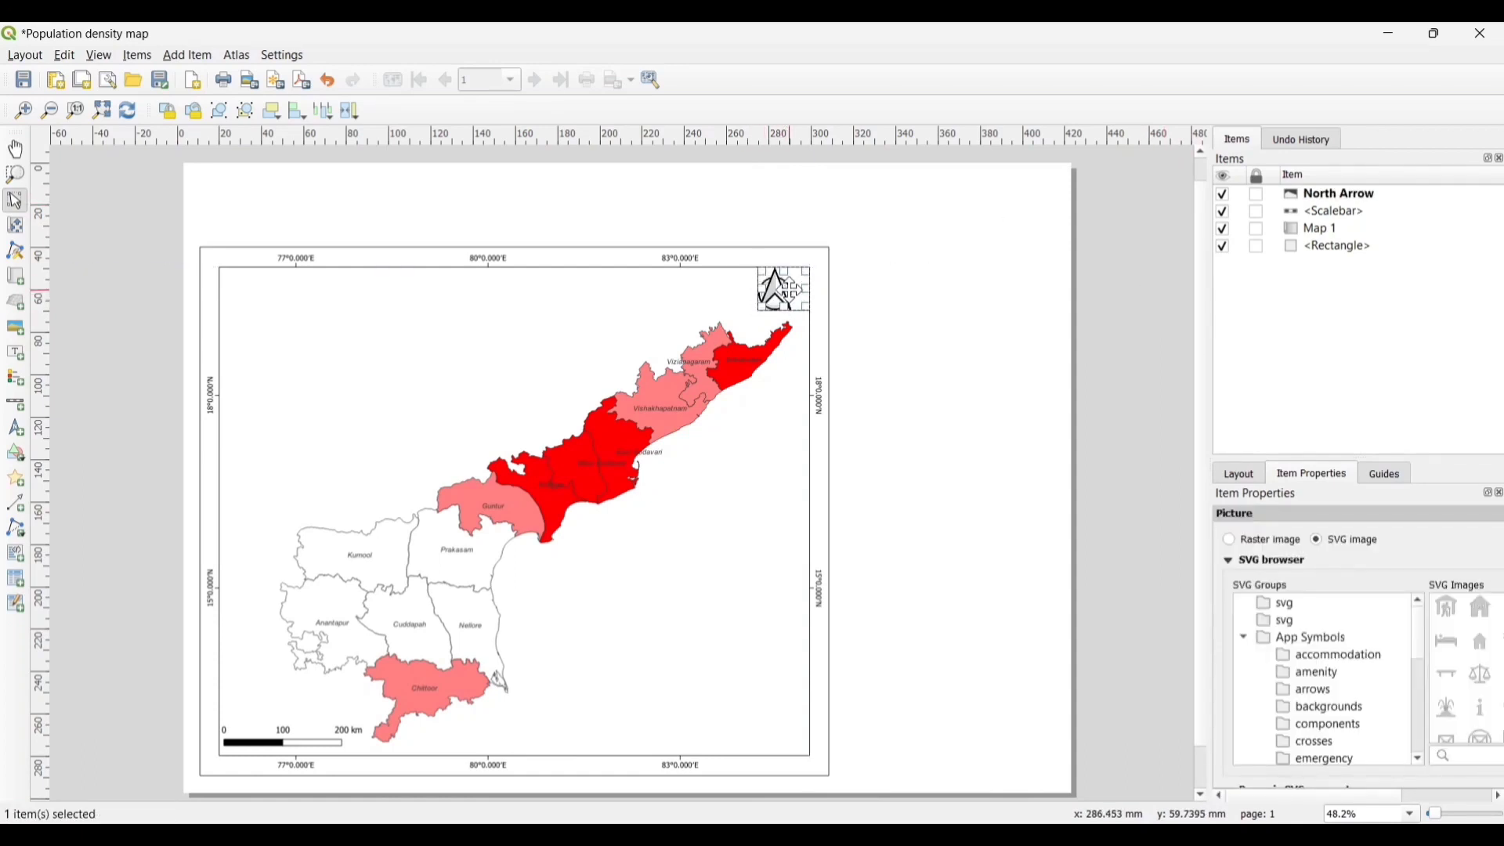
click(1100, 361)
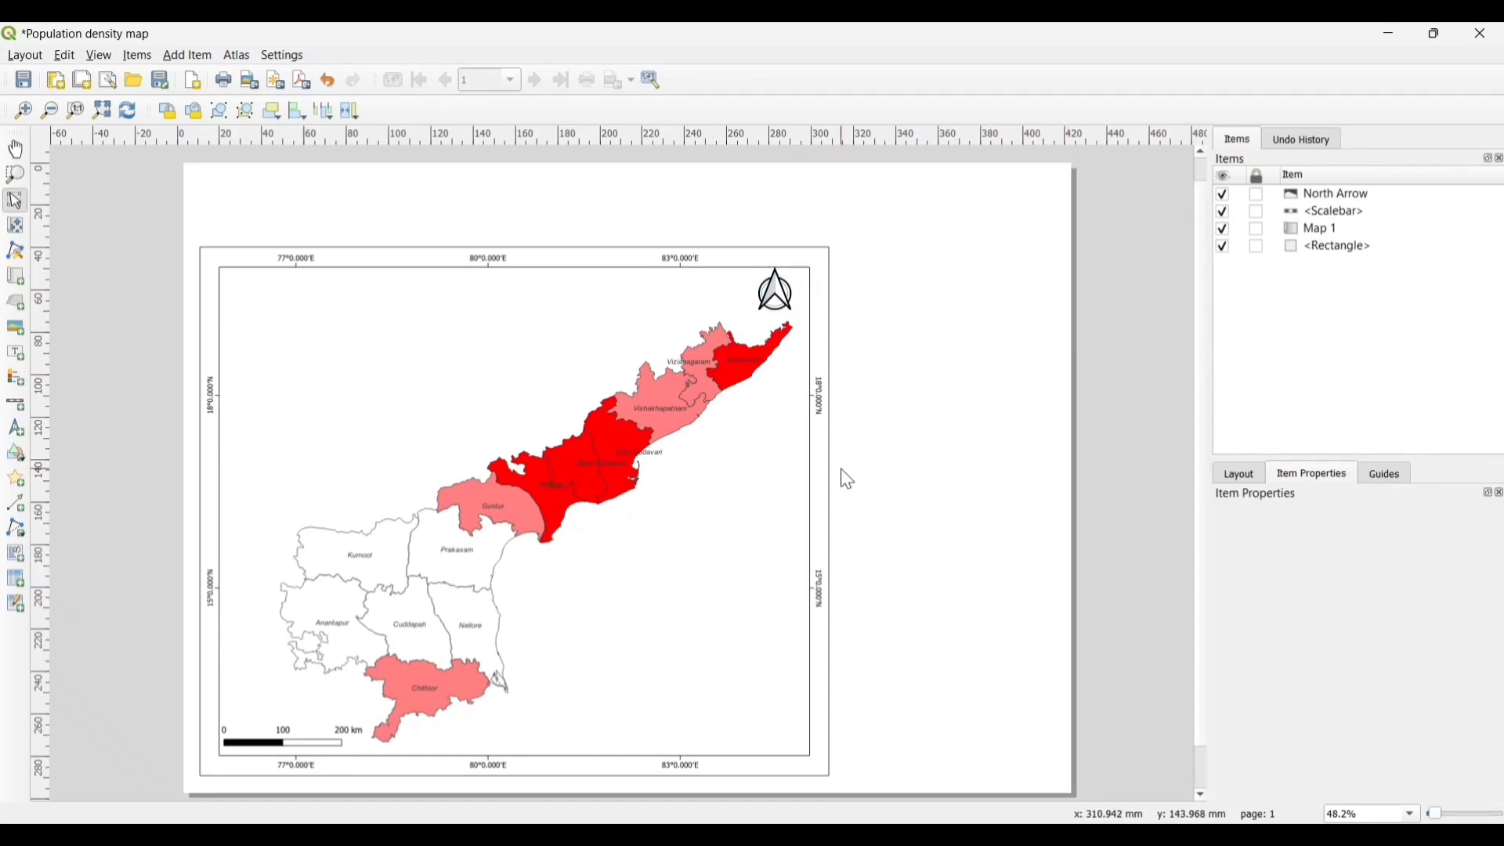
Add a Population Density legend in the page's lower-right area beside the map and stretch its box across that area.
click(197, 57)
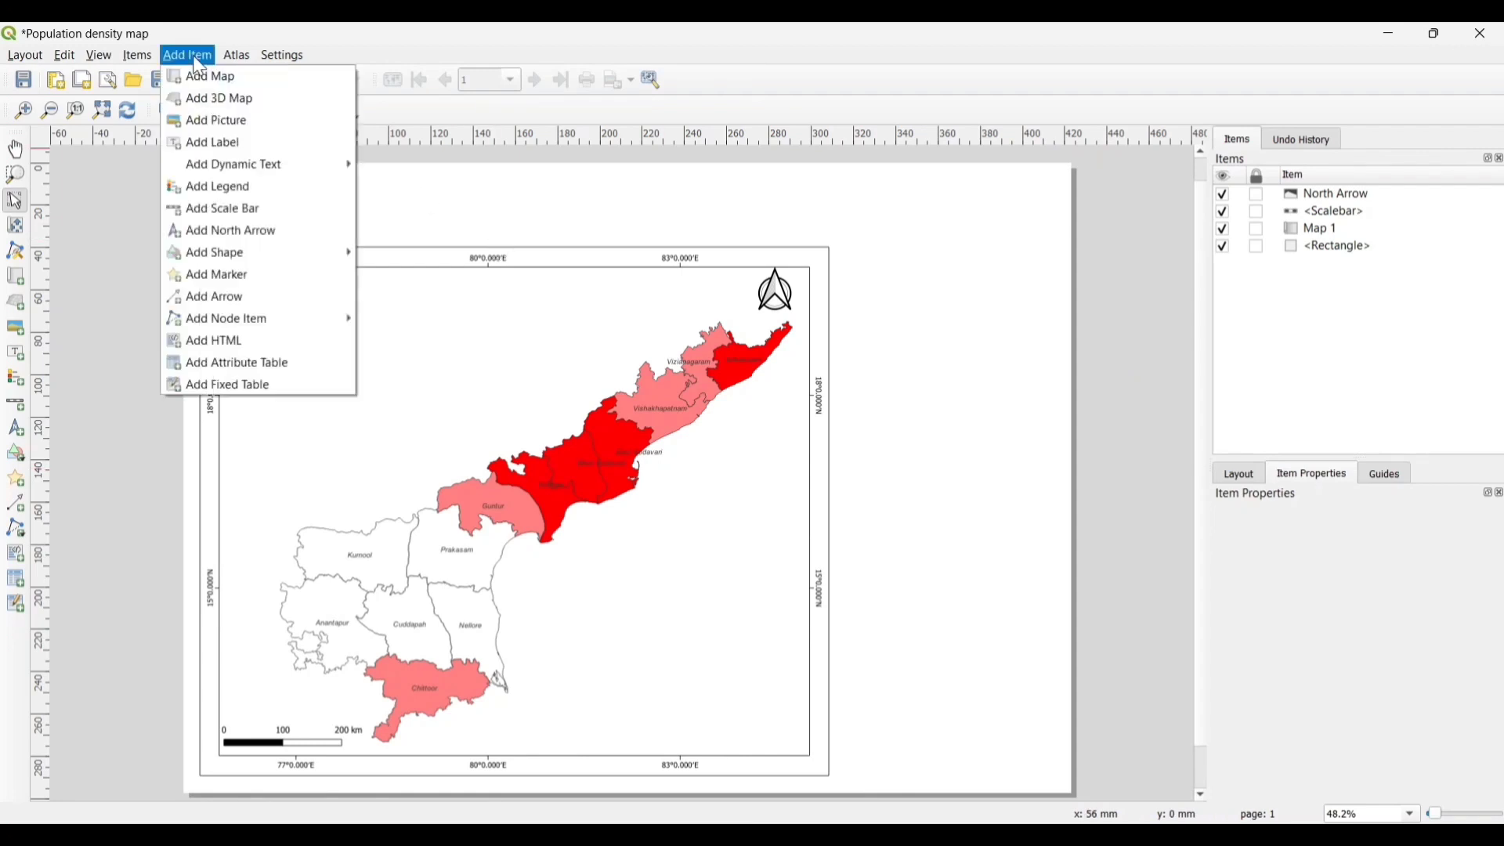
click(223, 192)
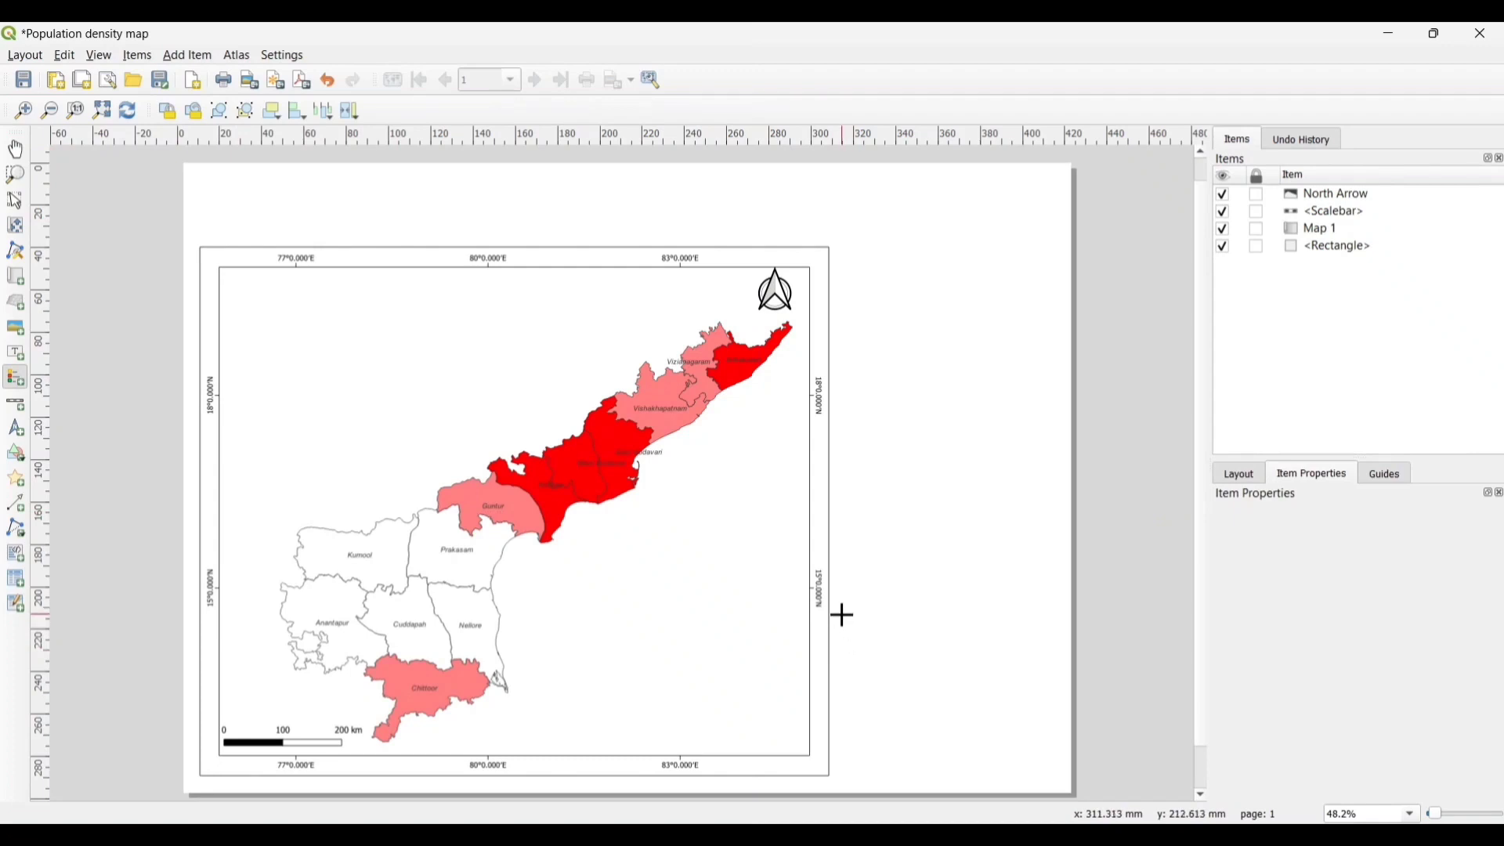
drag(850, 640, 1054, 777)
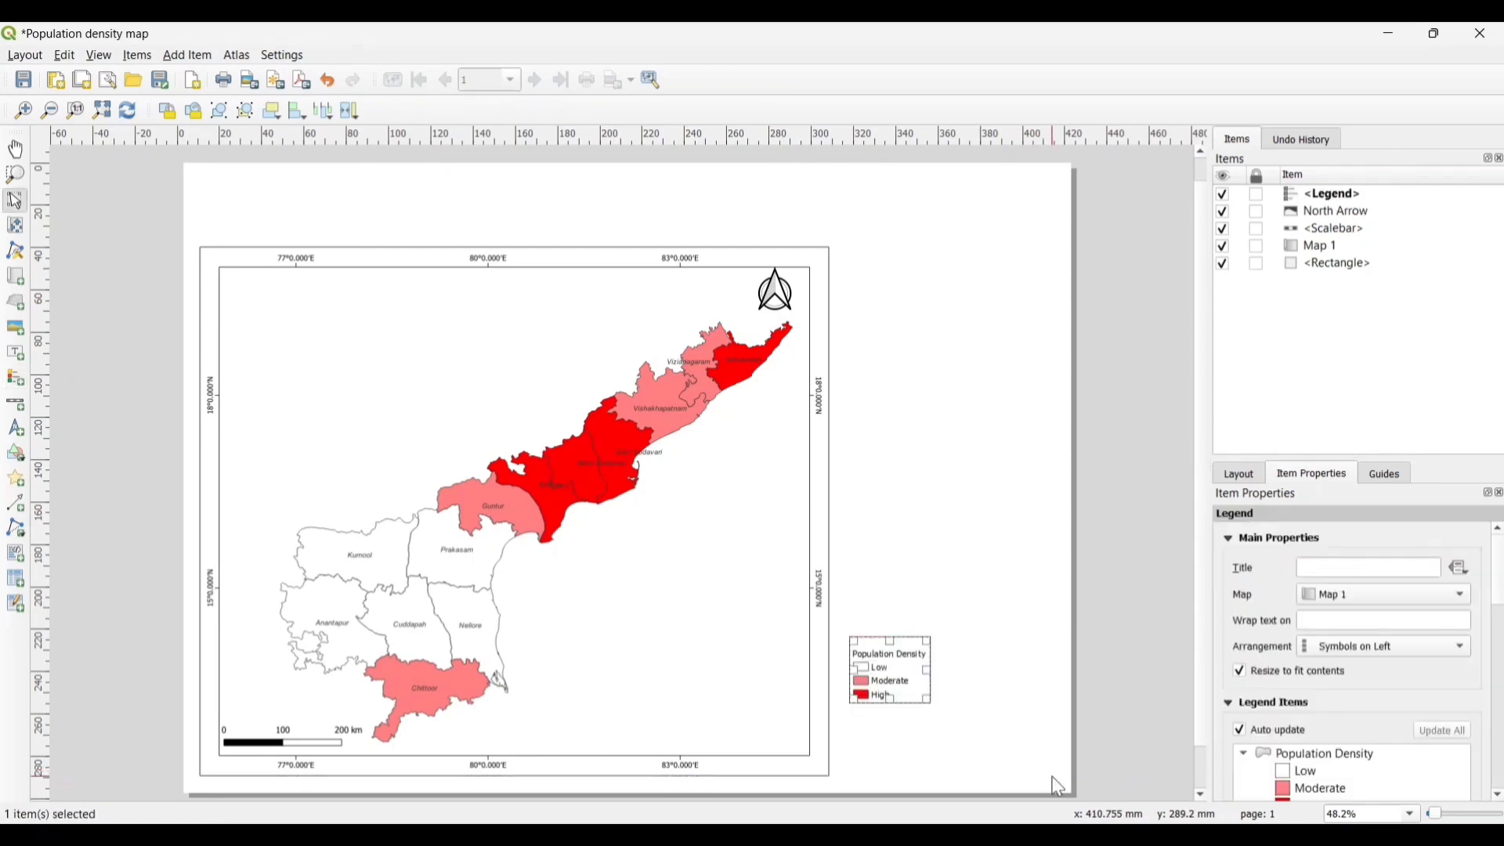
drag(890, 667, 1054, 730)
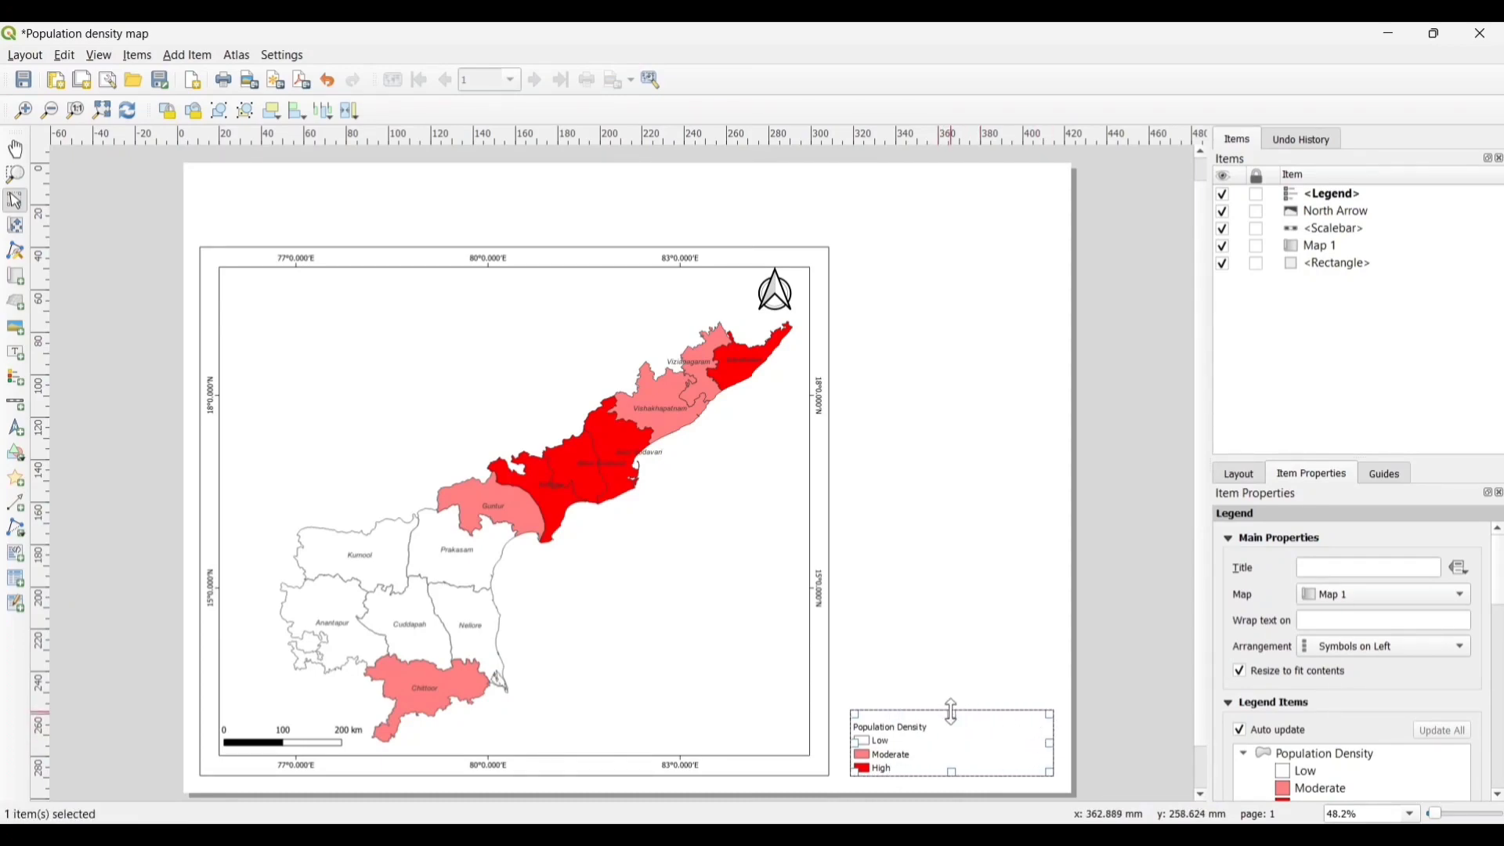
Stretch the legend box upward on the page and give it the title INDEX.
drag(957, 714, 954, 656)
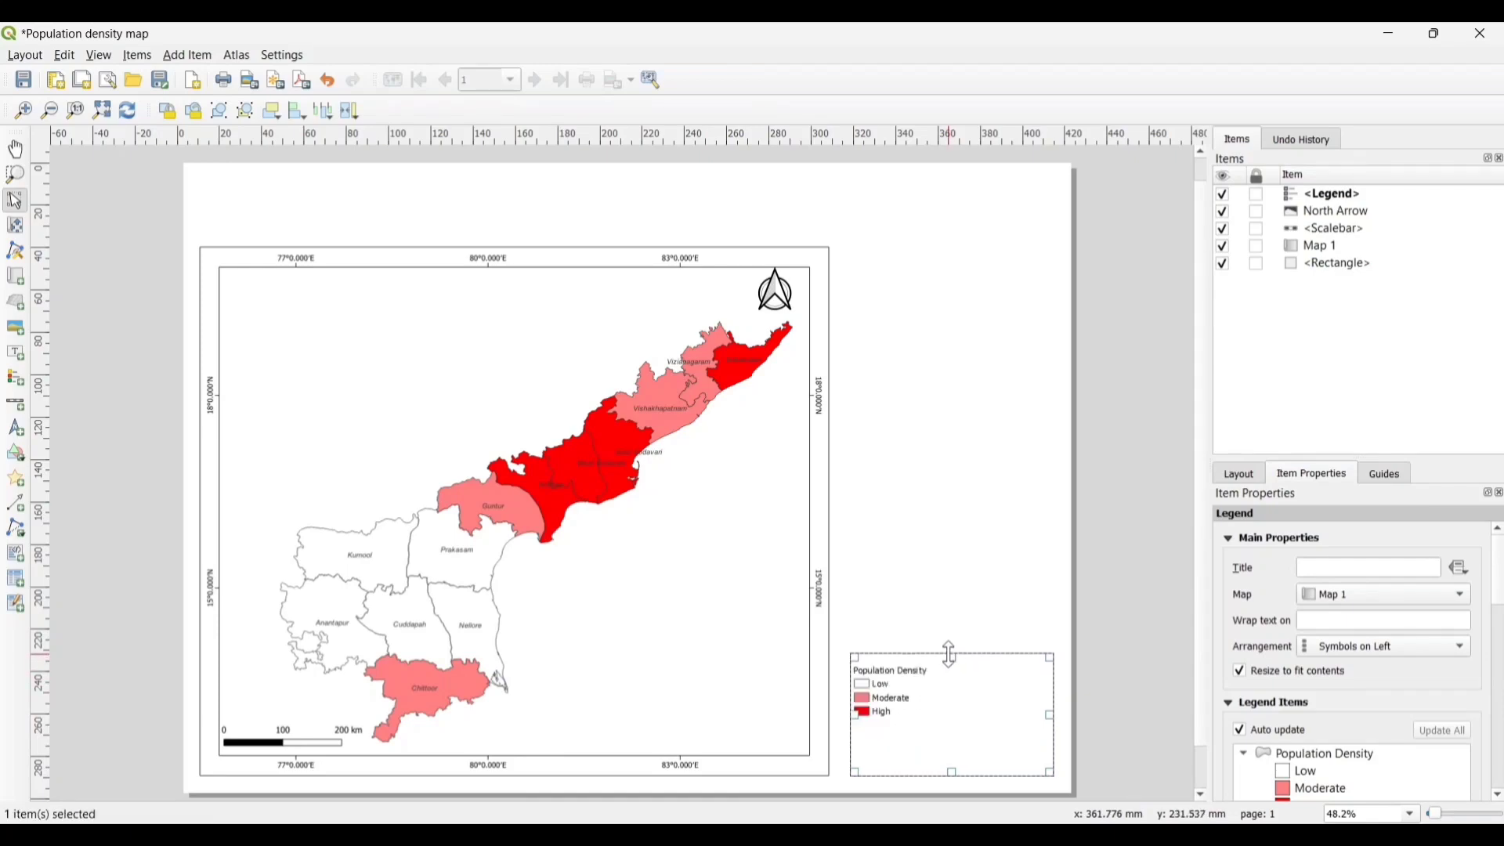
click(1396, 565)
text(INDEX)
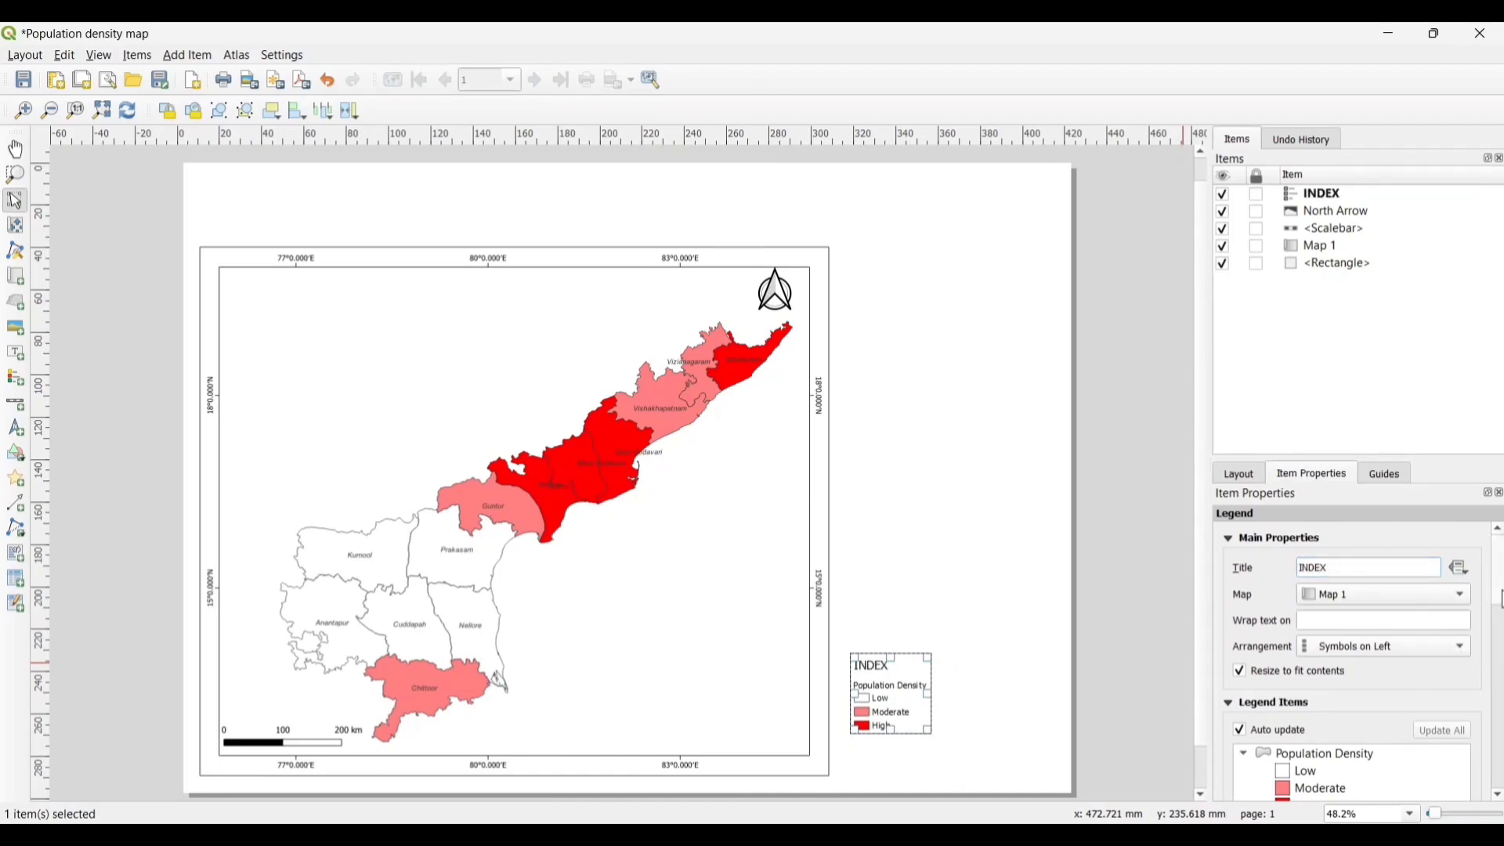
Try the Symbols on Right arrangement for the legend and return it to Symbols on Left.
scroll(1500, 601, down, 1)
click(1448, 605)
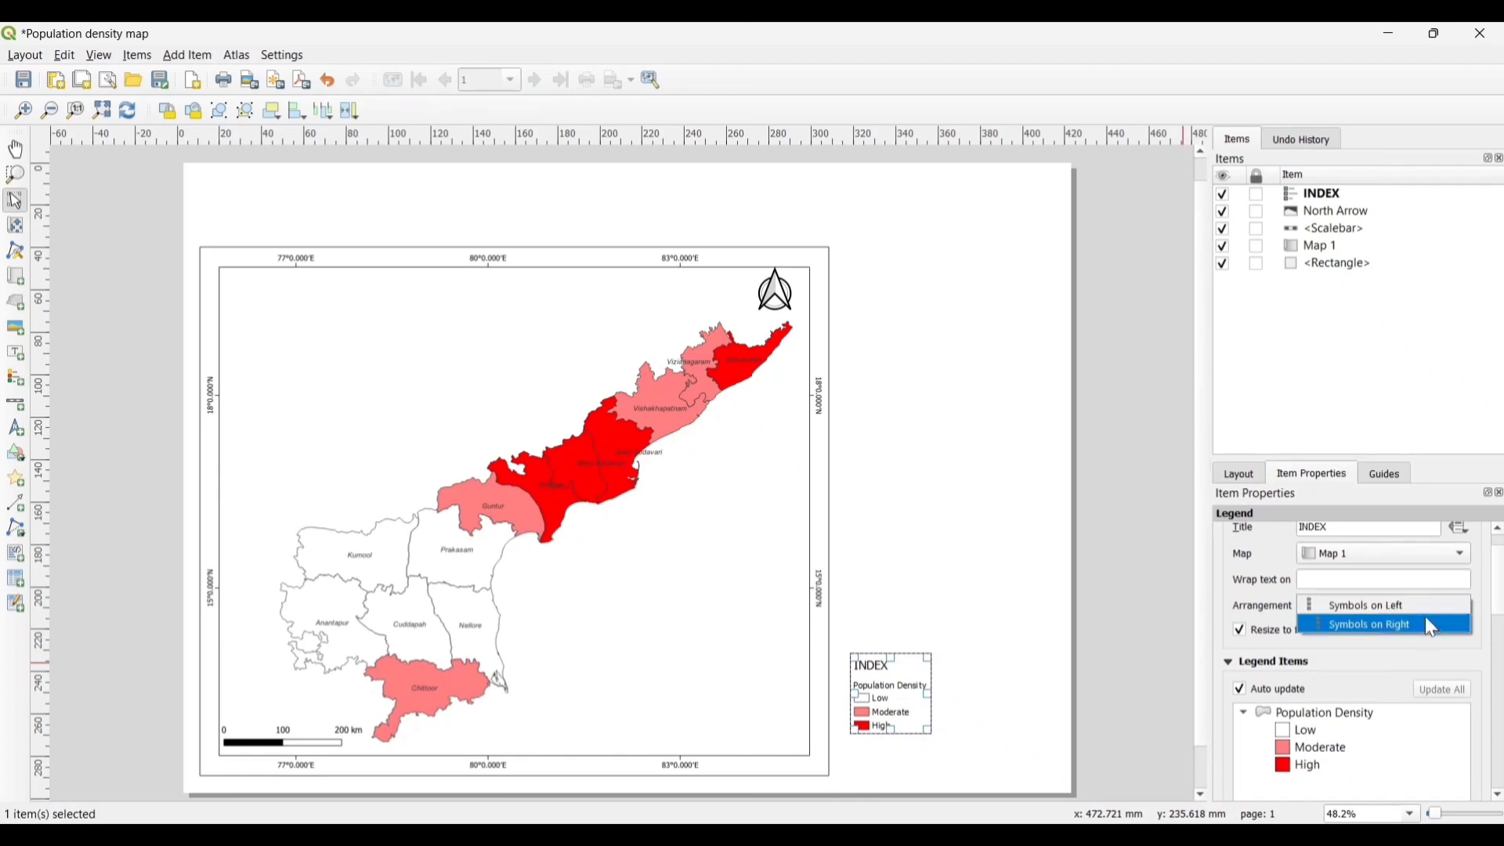
click(1421, 620)
click(1404, 605)
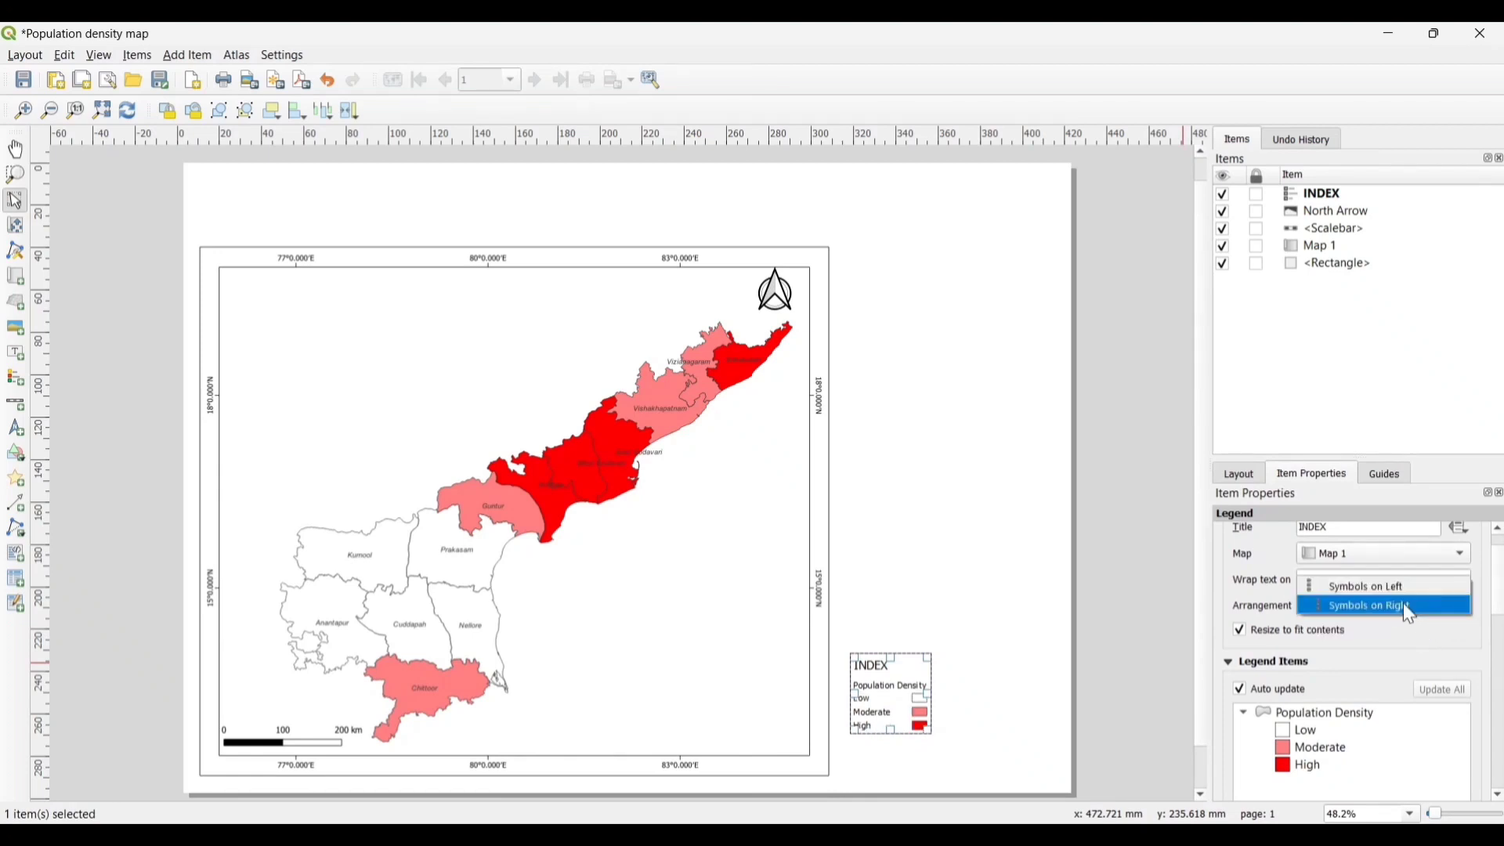
click(1383, 586)
click(1397, 614)
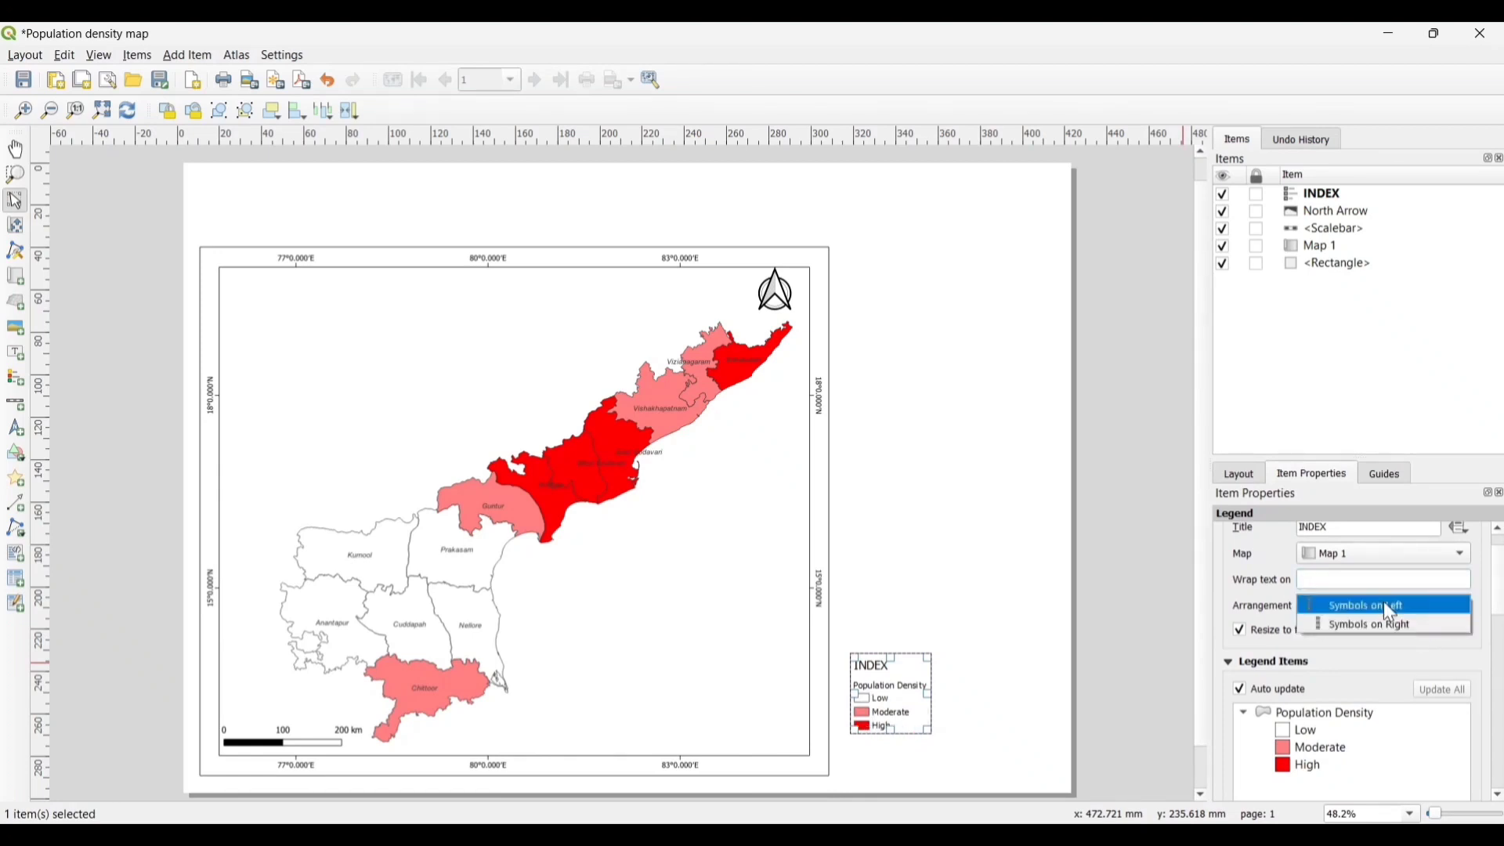
click(1381, 610)
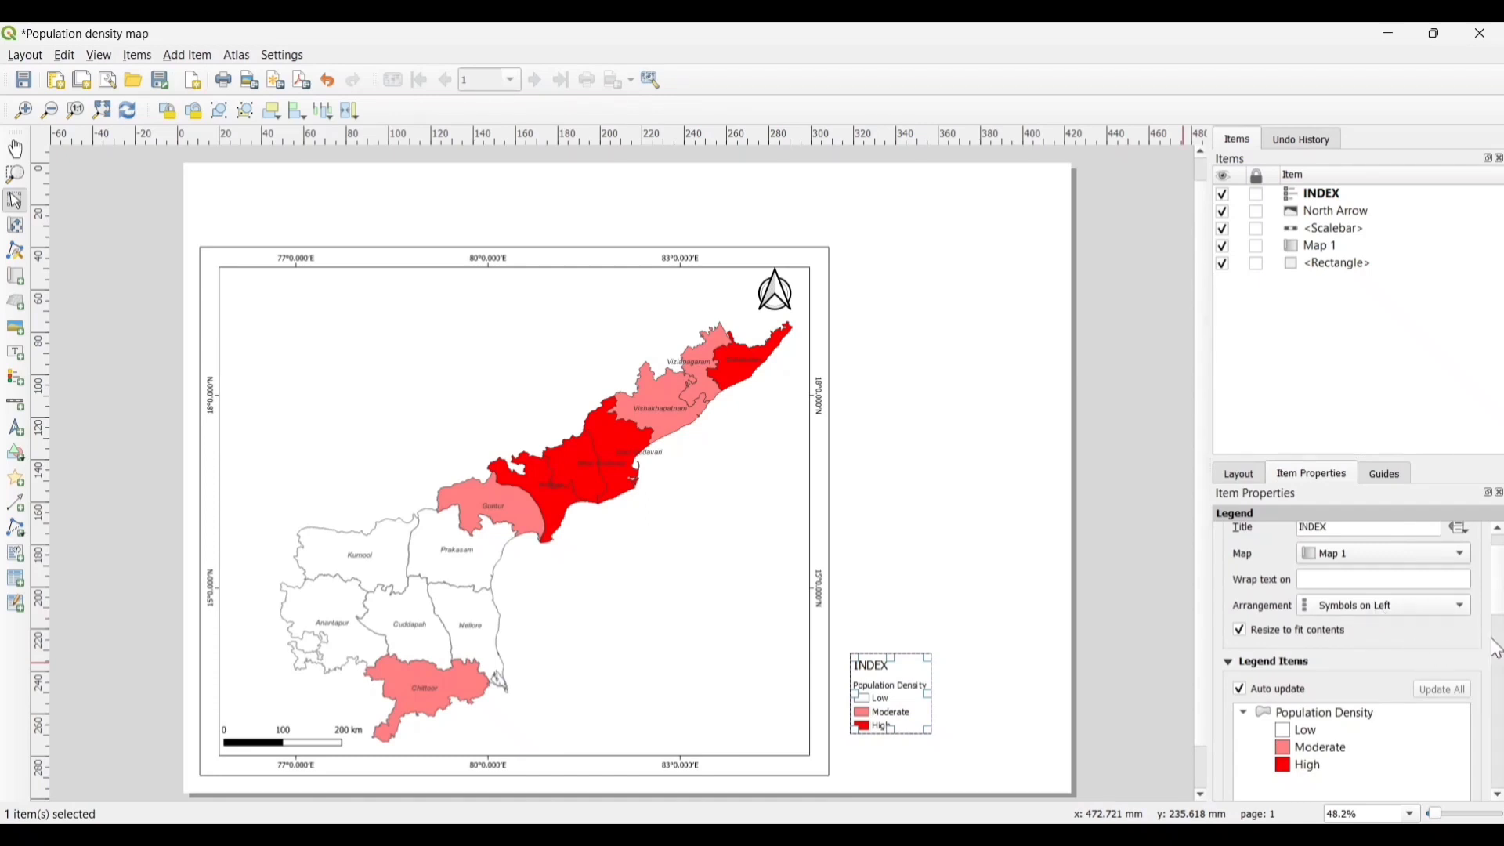
scroll(1500, 641, down, 5)
scroll(1331, 611, up, 1)
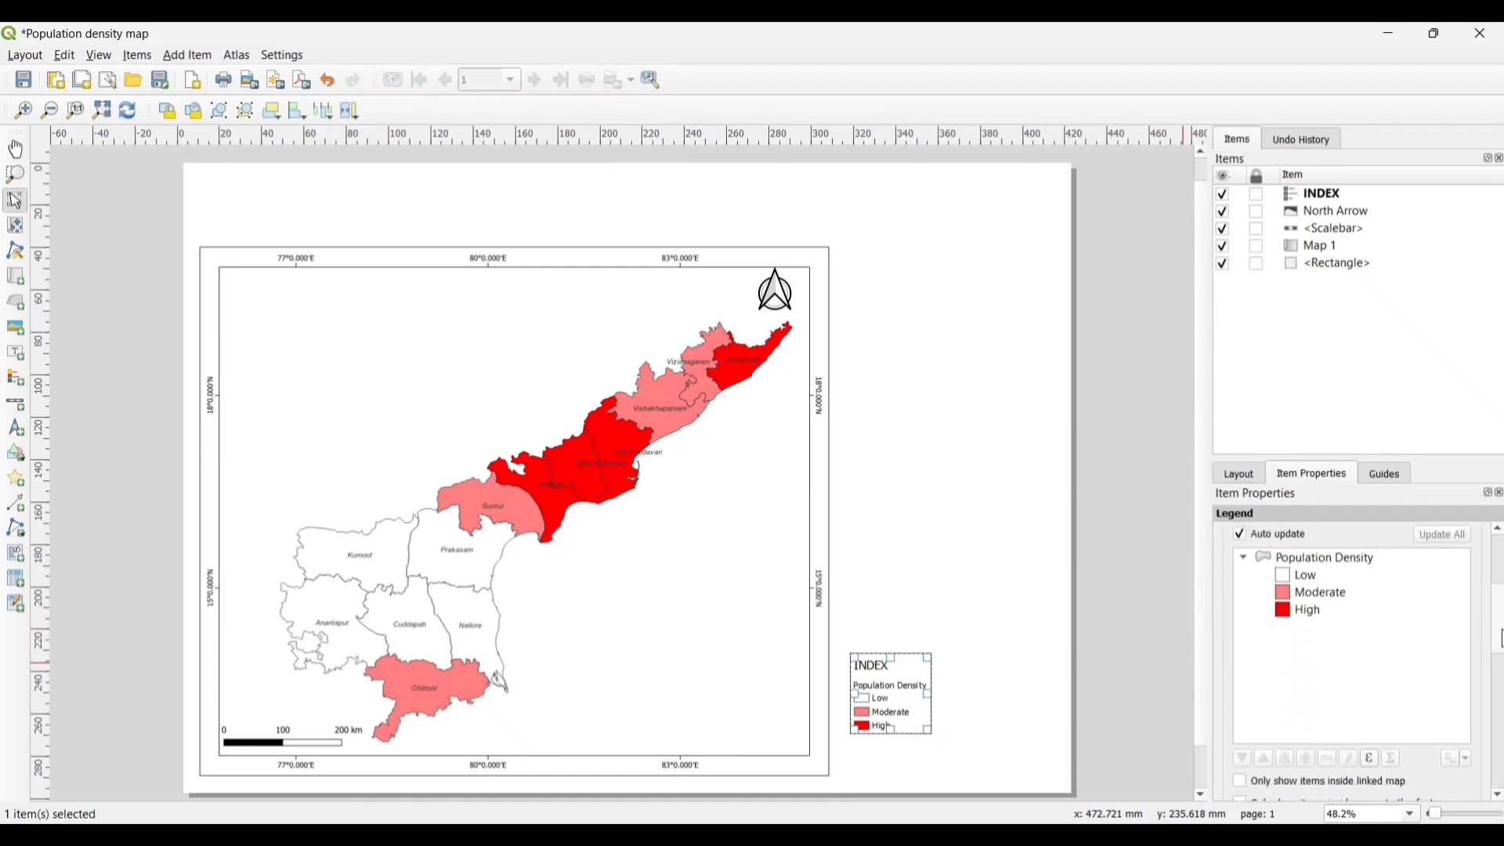
click(1240, 546)
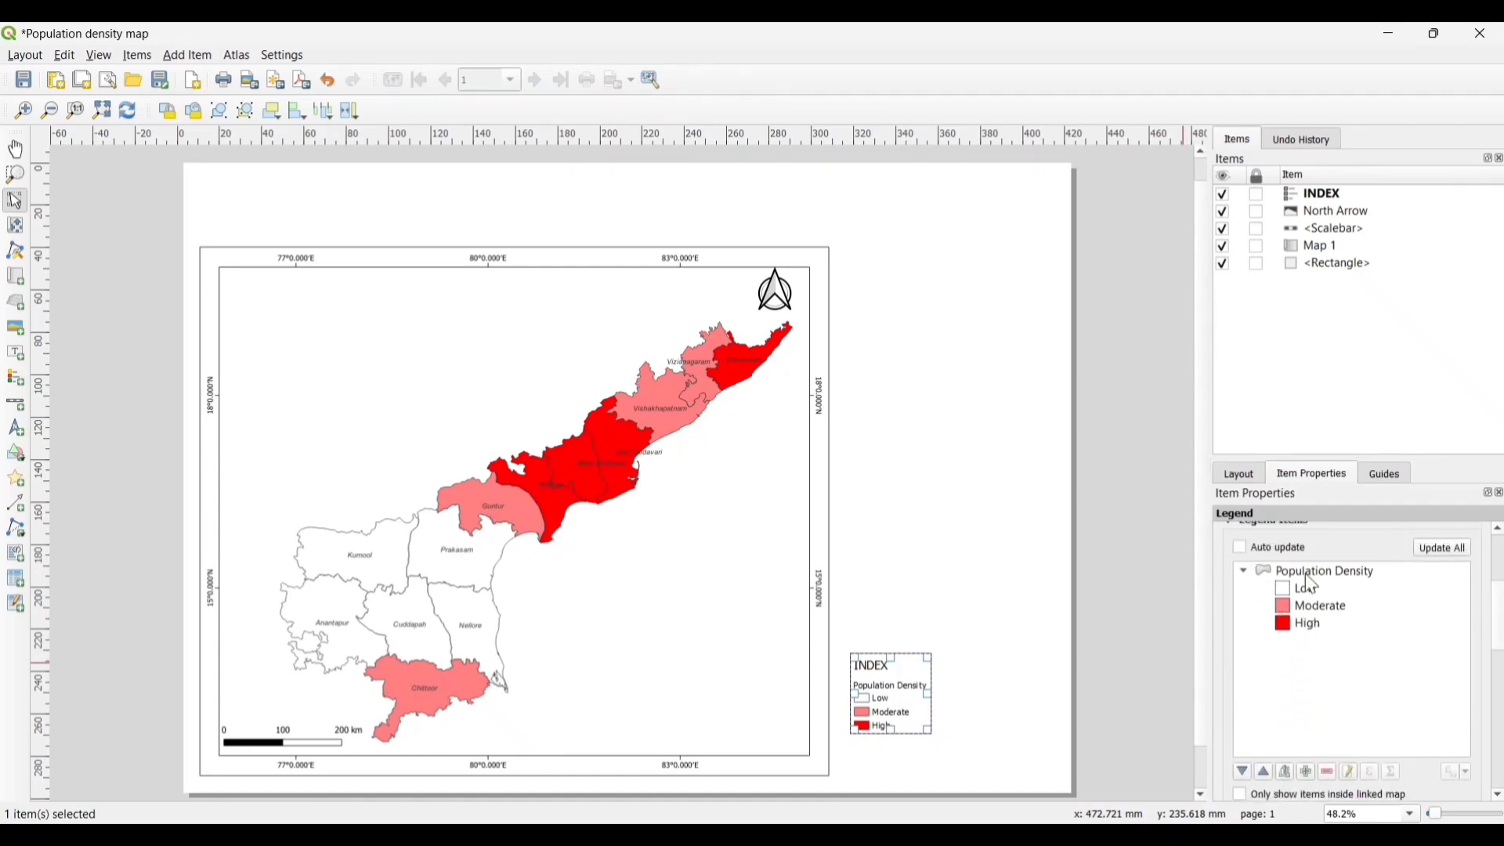
click(1318, 608)
click(1350, 774)
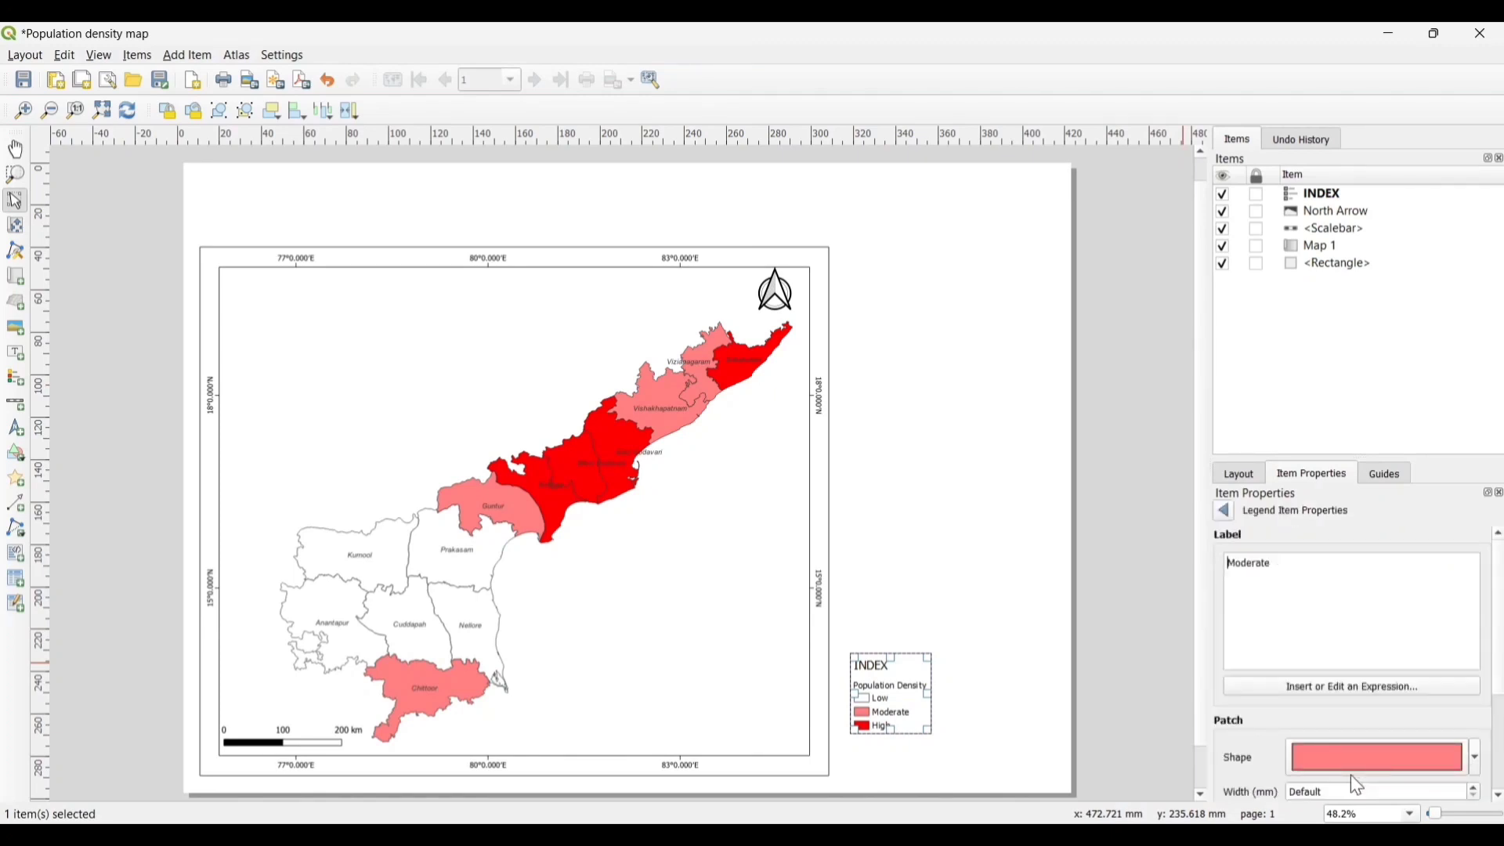
click(1220, 508)
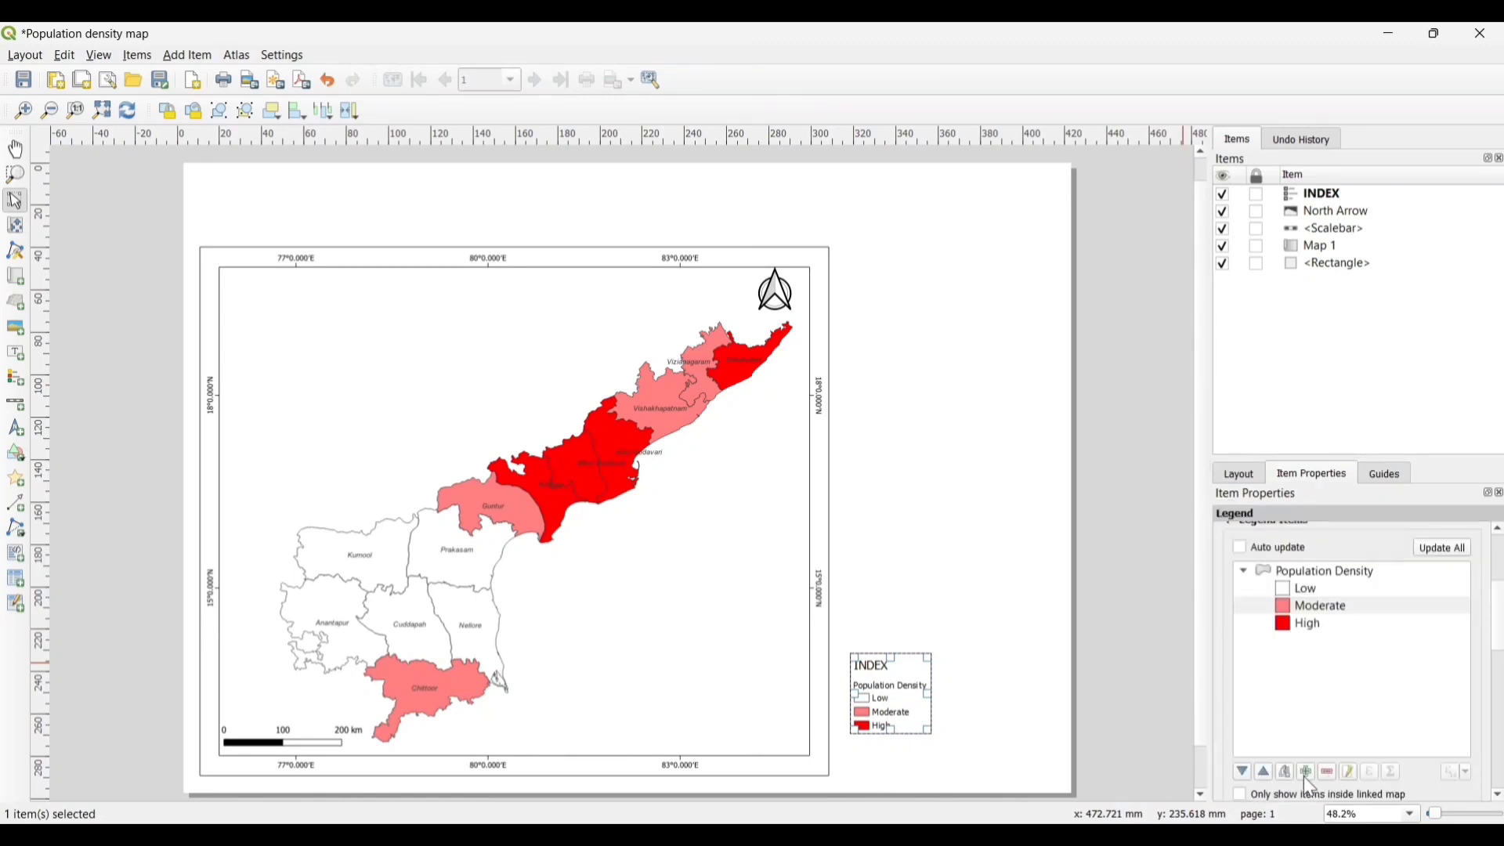
click(1239, 548)
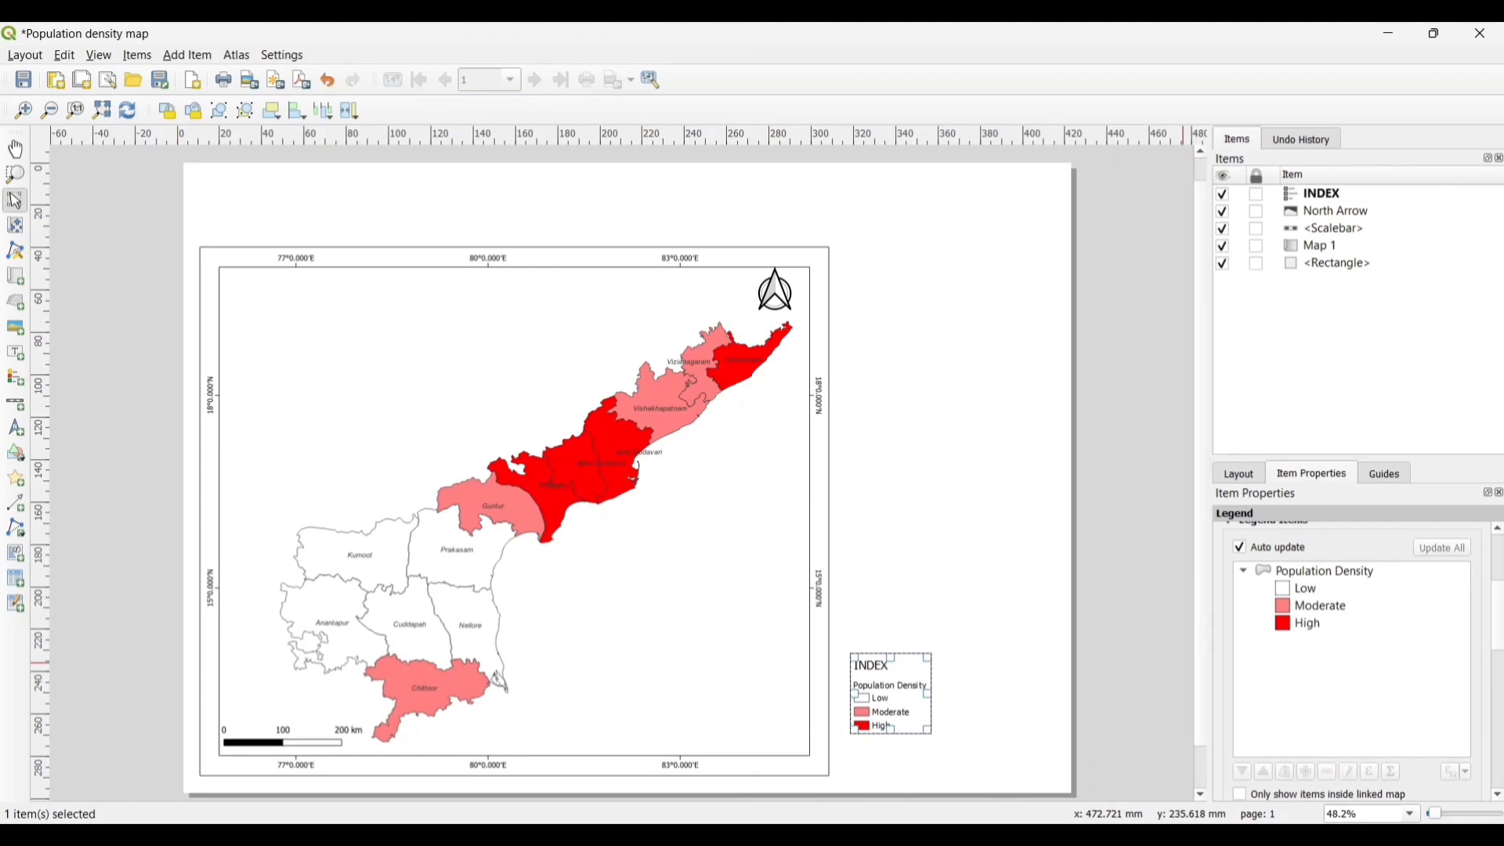
Turn off the legend's auto update and relabel its Population Density entry as "Population Density (in sq/km)".
click(1372, 574)
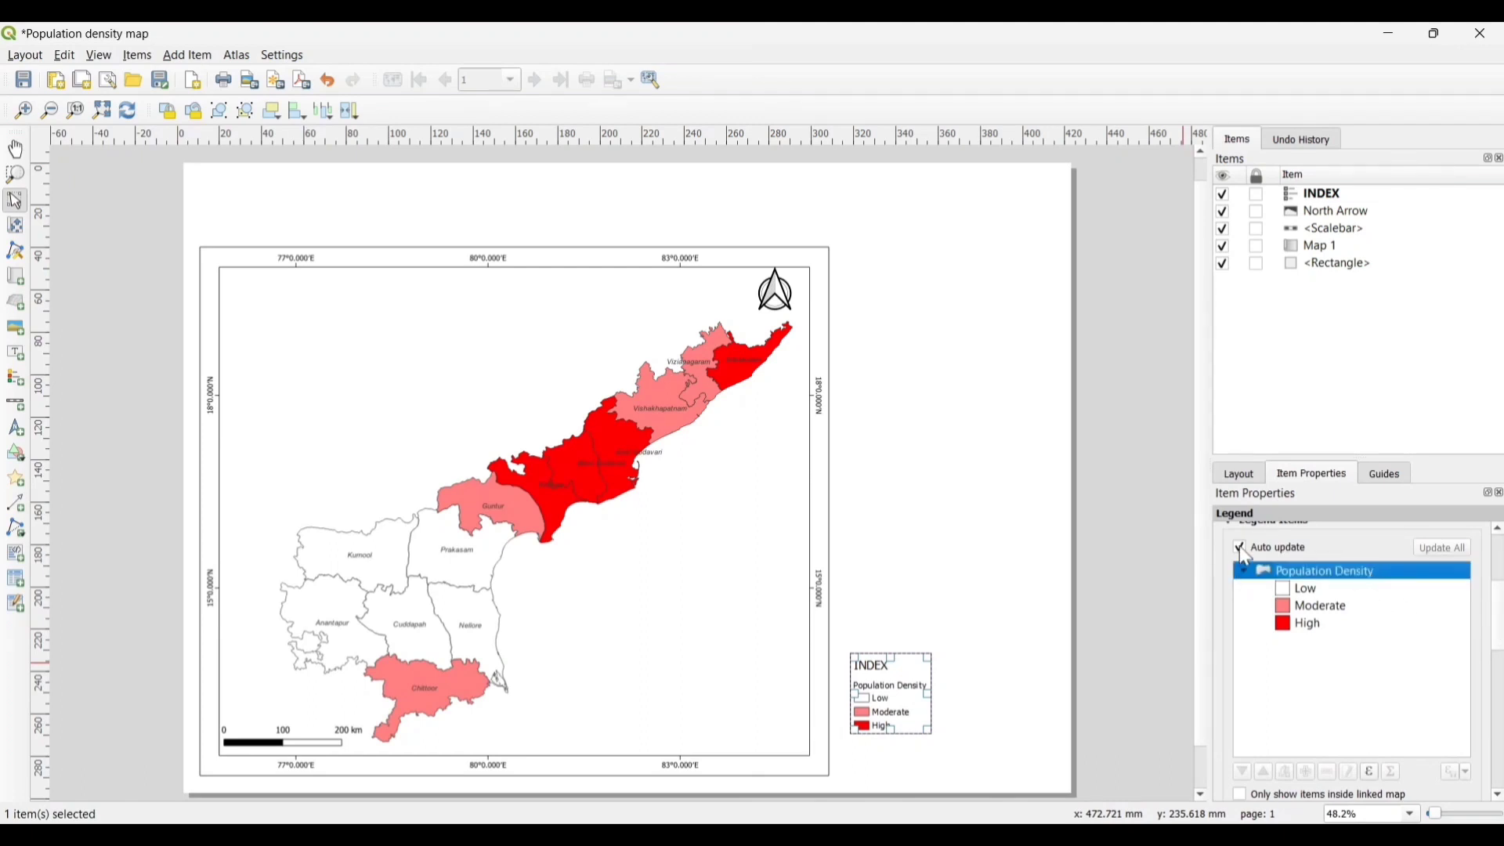
click(1239, 546)
click(1387, 580)
click(1348, 772)
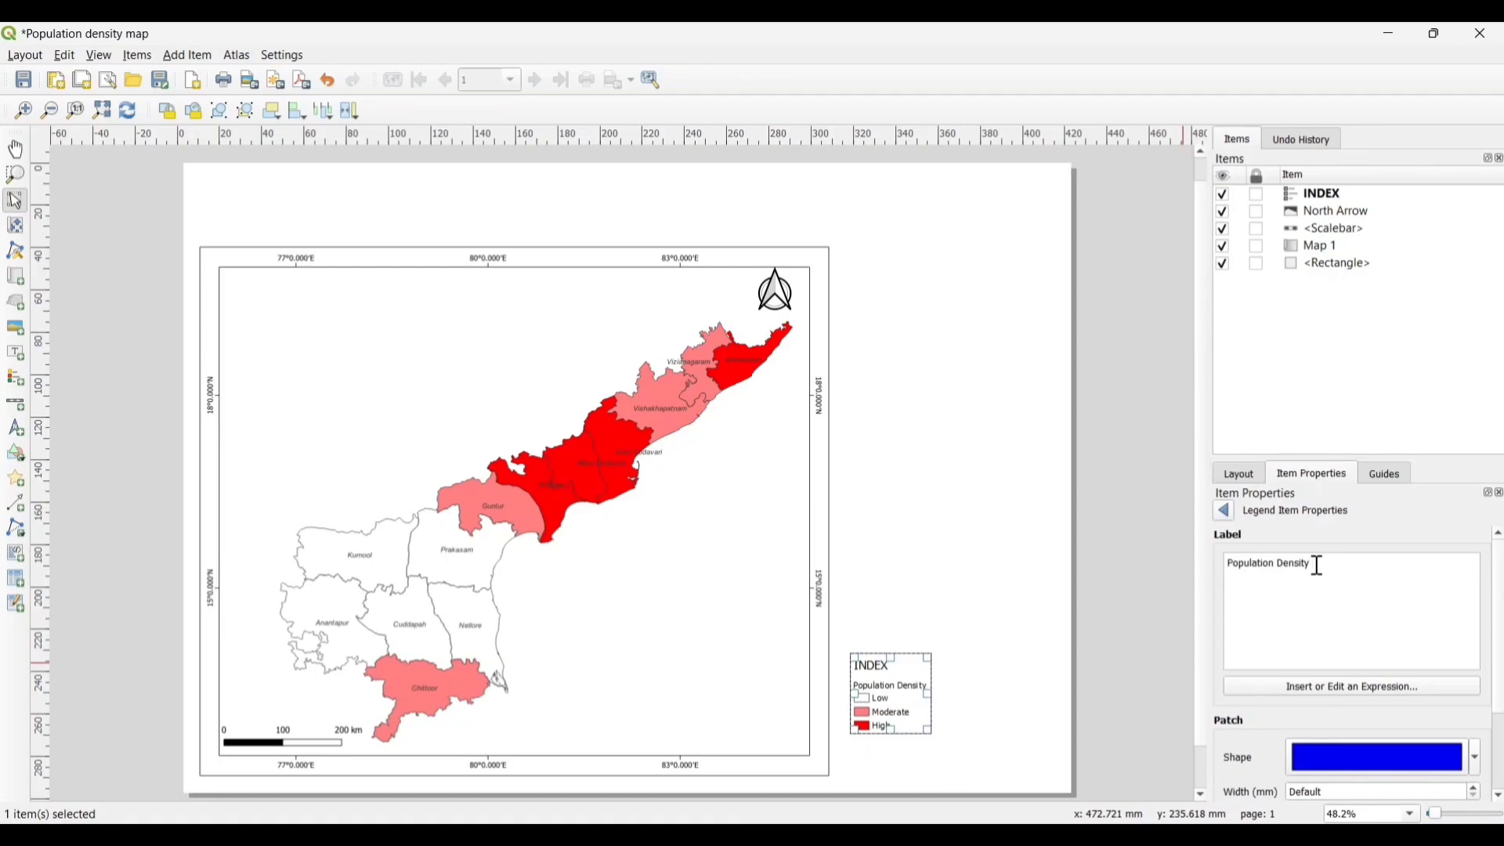
text(/)
key(BackSpace)
text((IN)
key(BackSpace)
key(BackSpace)
text(In sq/km)
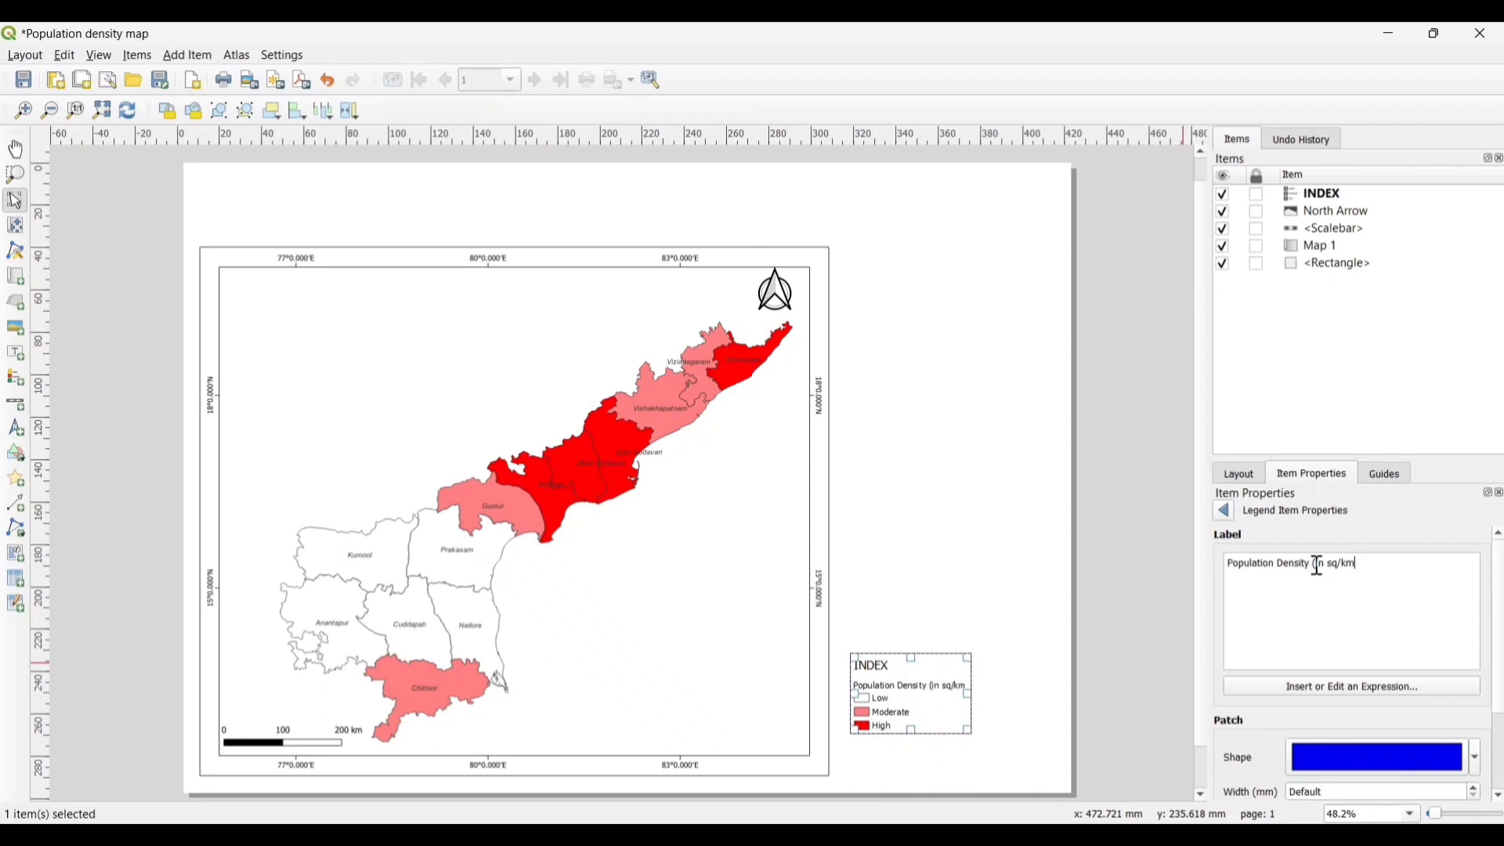
text())
click(1228, 516)
Set the legend title's font size to 20.
scroll(1496, 633, down, 10)
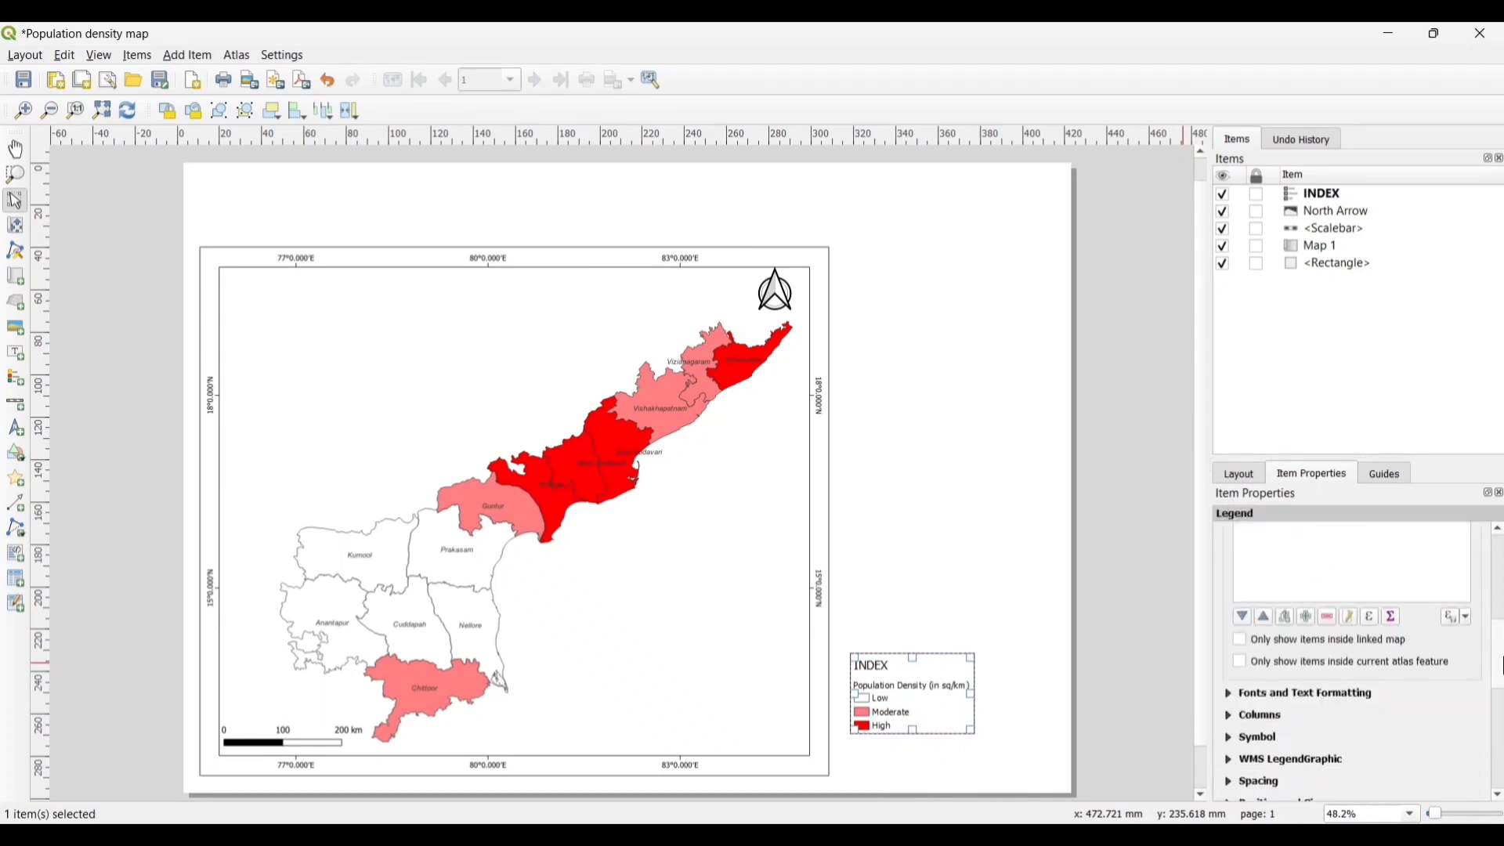
click(1236, 557)
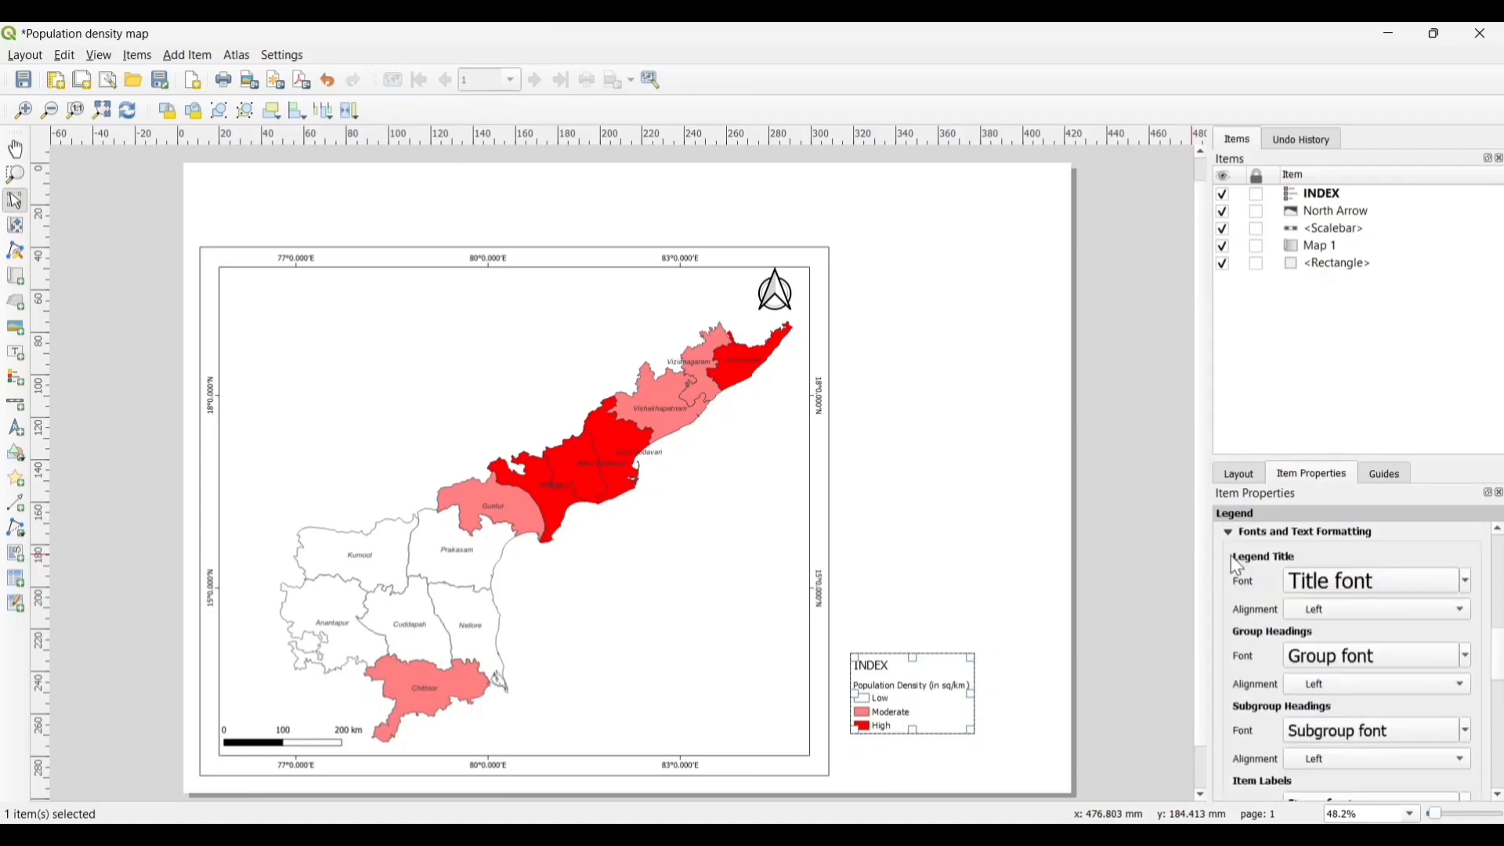
click(1371, 580)
scroll(934, 351, down, 5)
scroll(932, 366, down, 1)
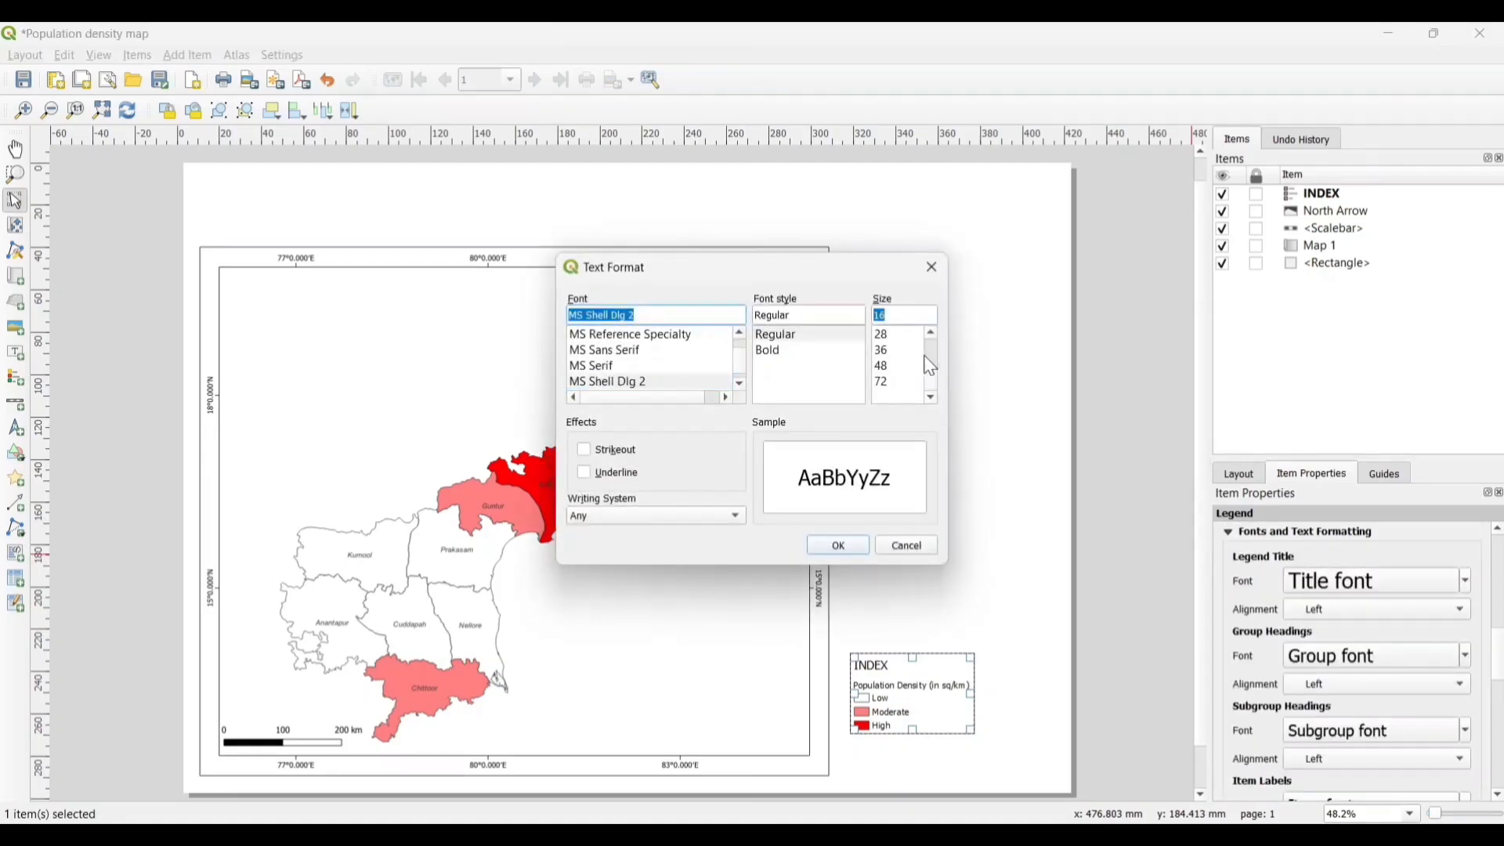
text(20)
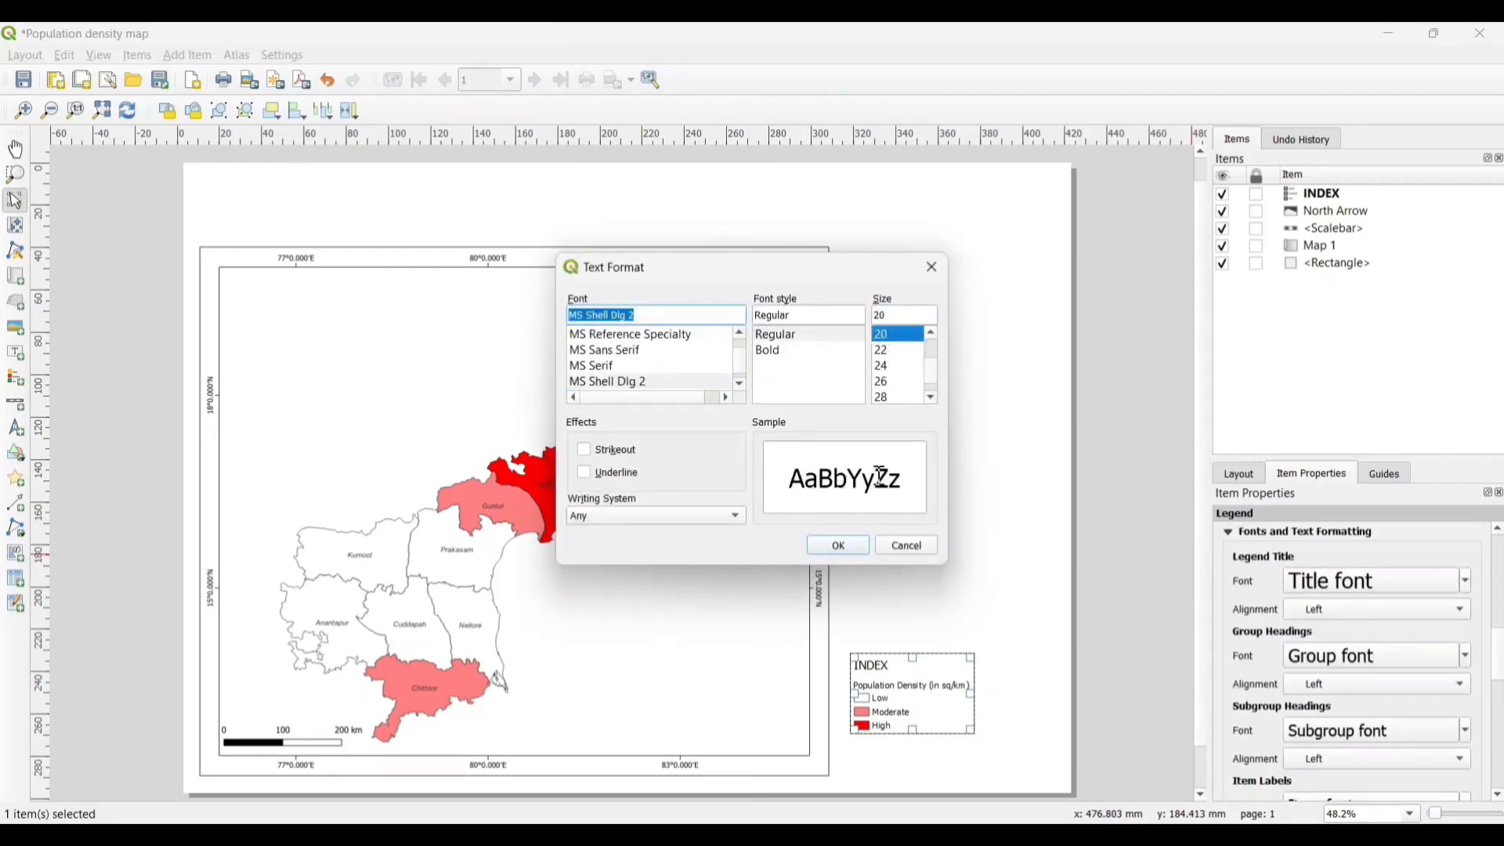
click(839, 546)
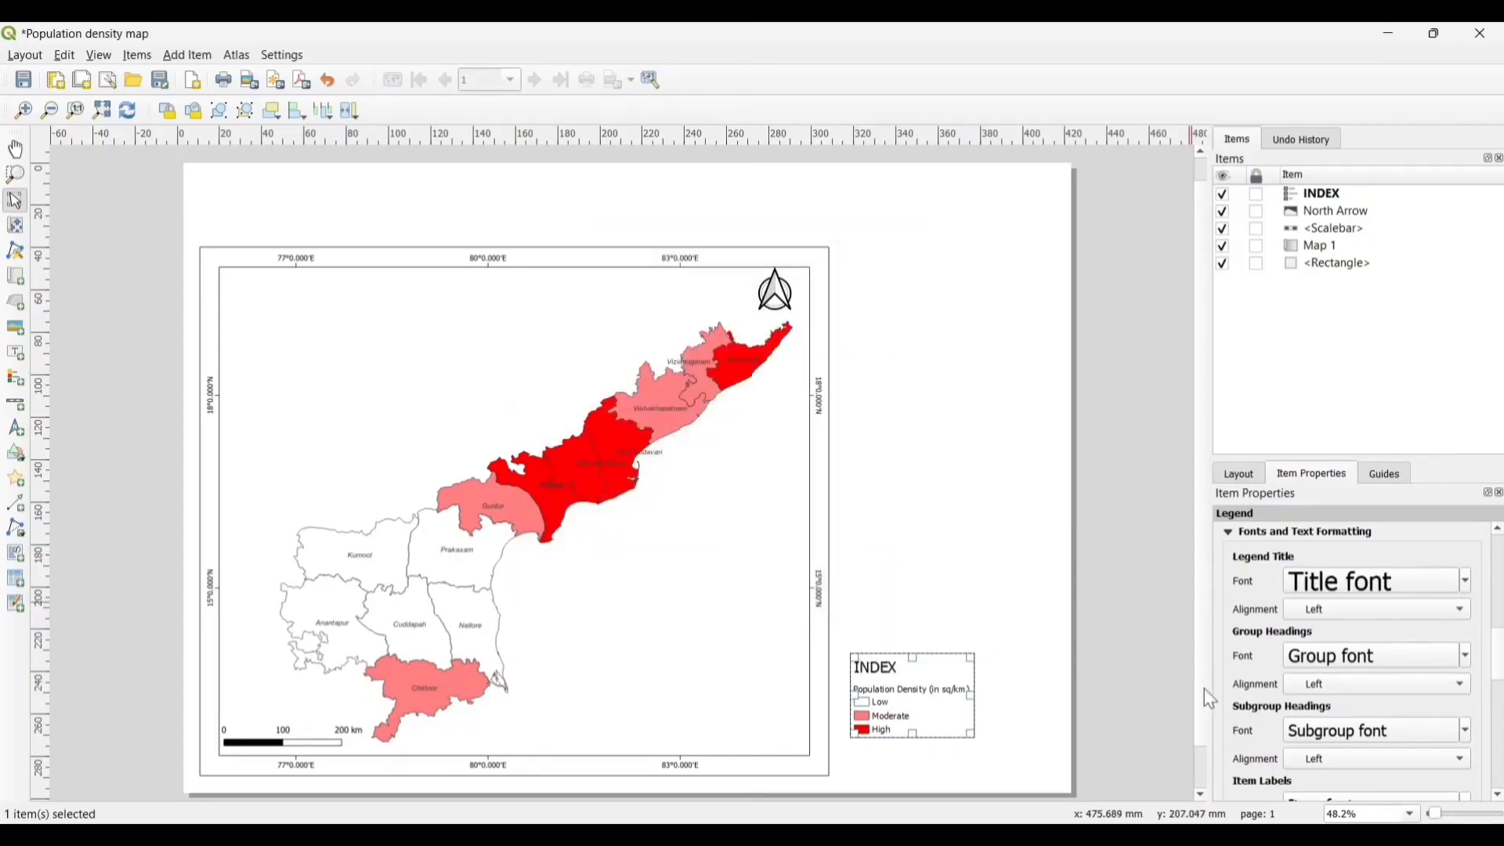
Set the legend title's font size to 22, trying the Bold style before returning to Regular.
click(1376, 593)
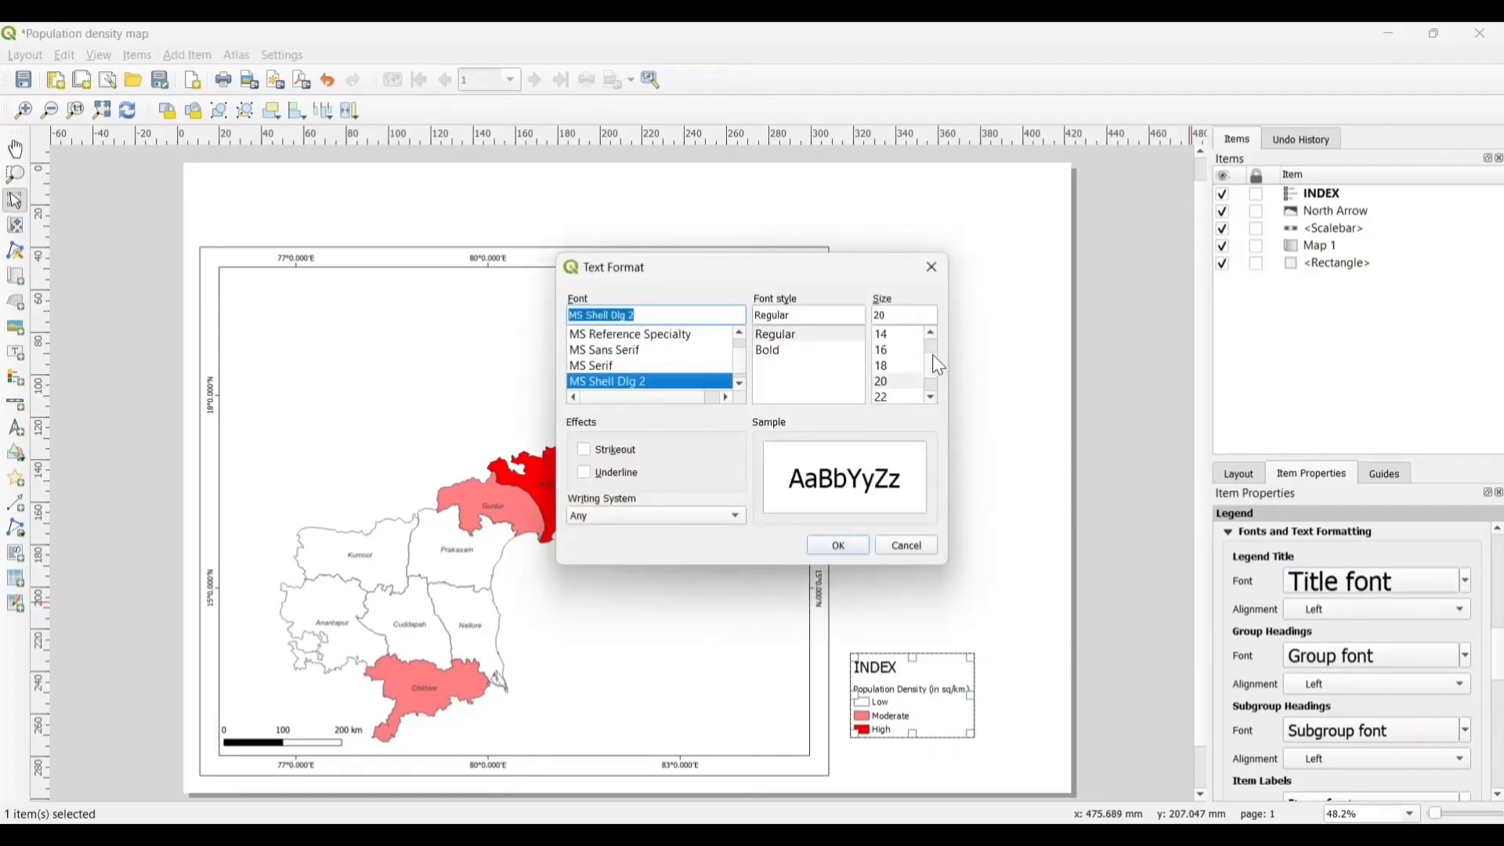
click(890, 400)
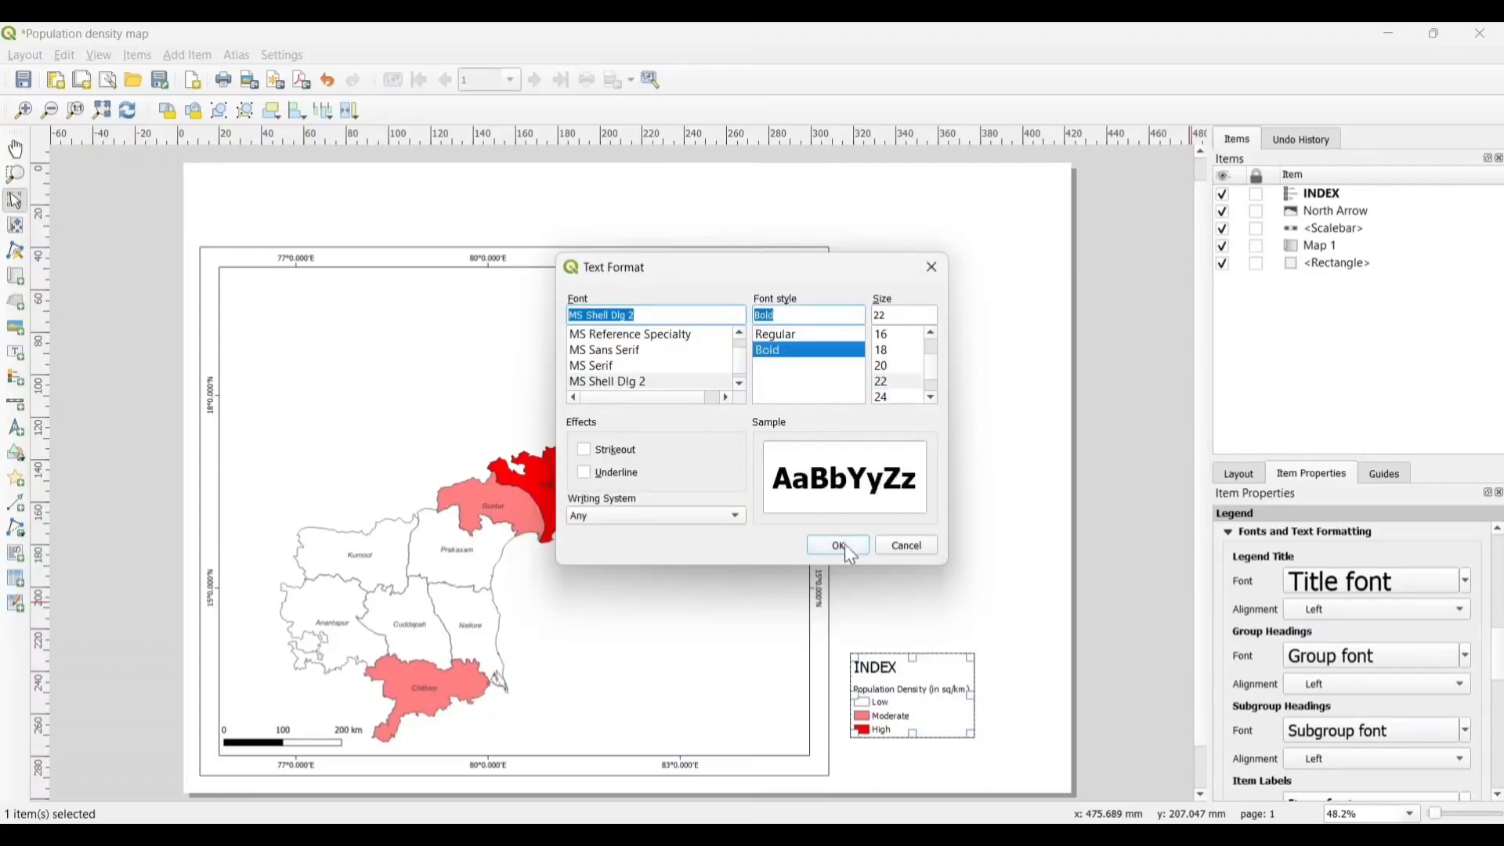
click(839, 545)
click(1287, 664)
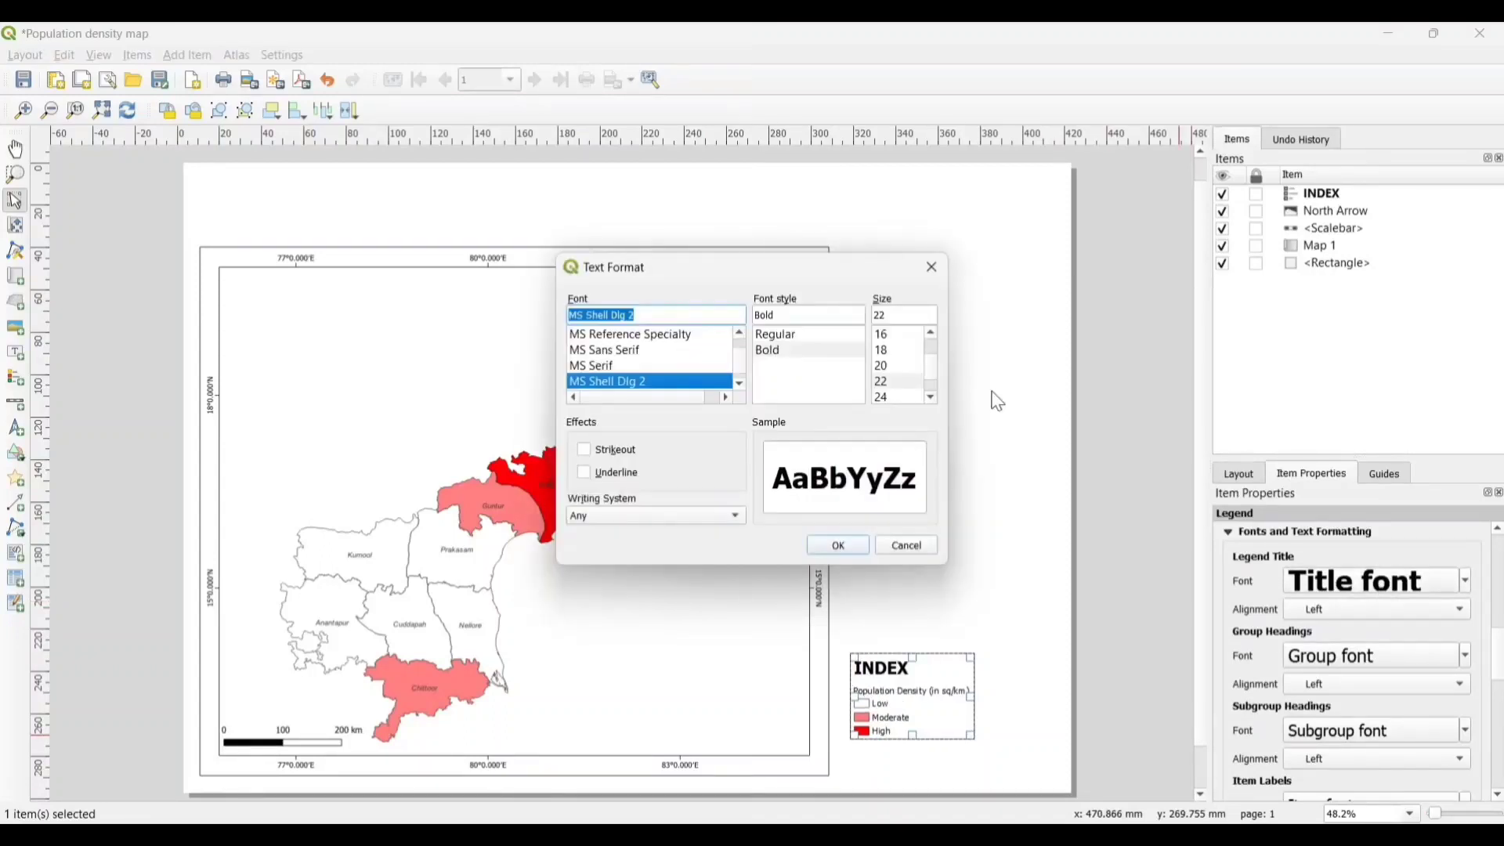
click(806, 336)
click(847, 545)
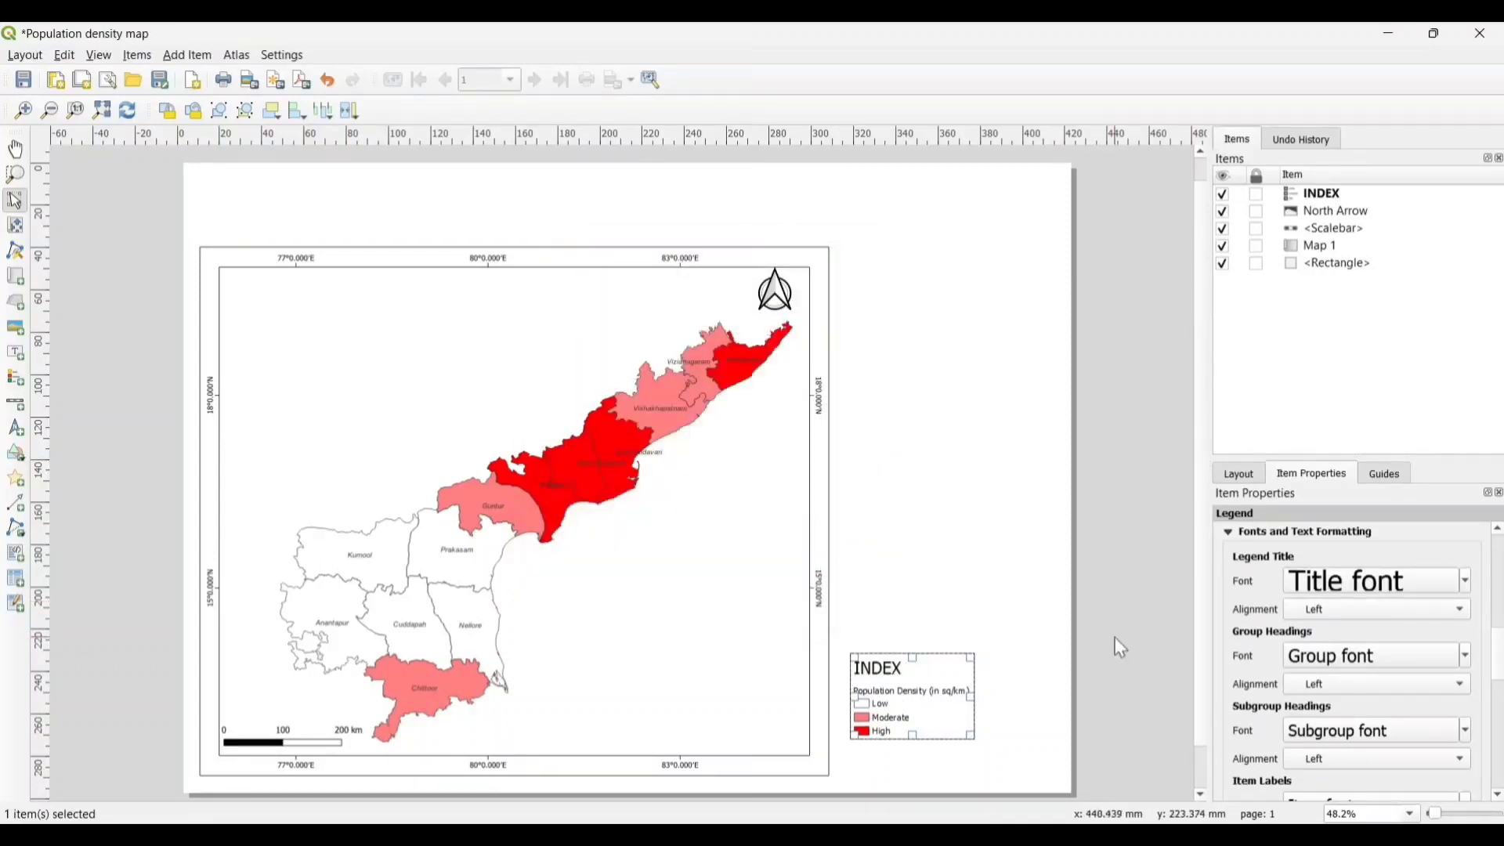
Increase the font size of the legend's item labels.
scroll(1374, 584, down, 5)
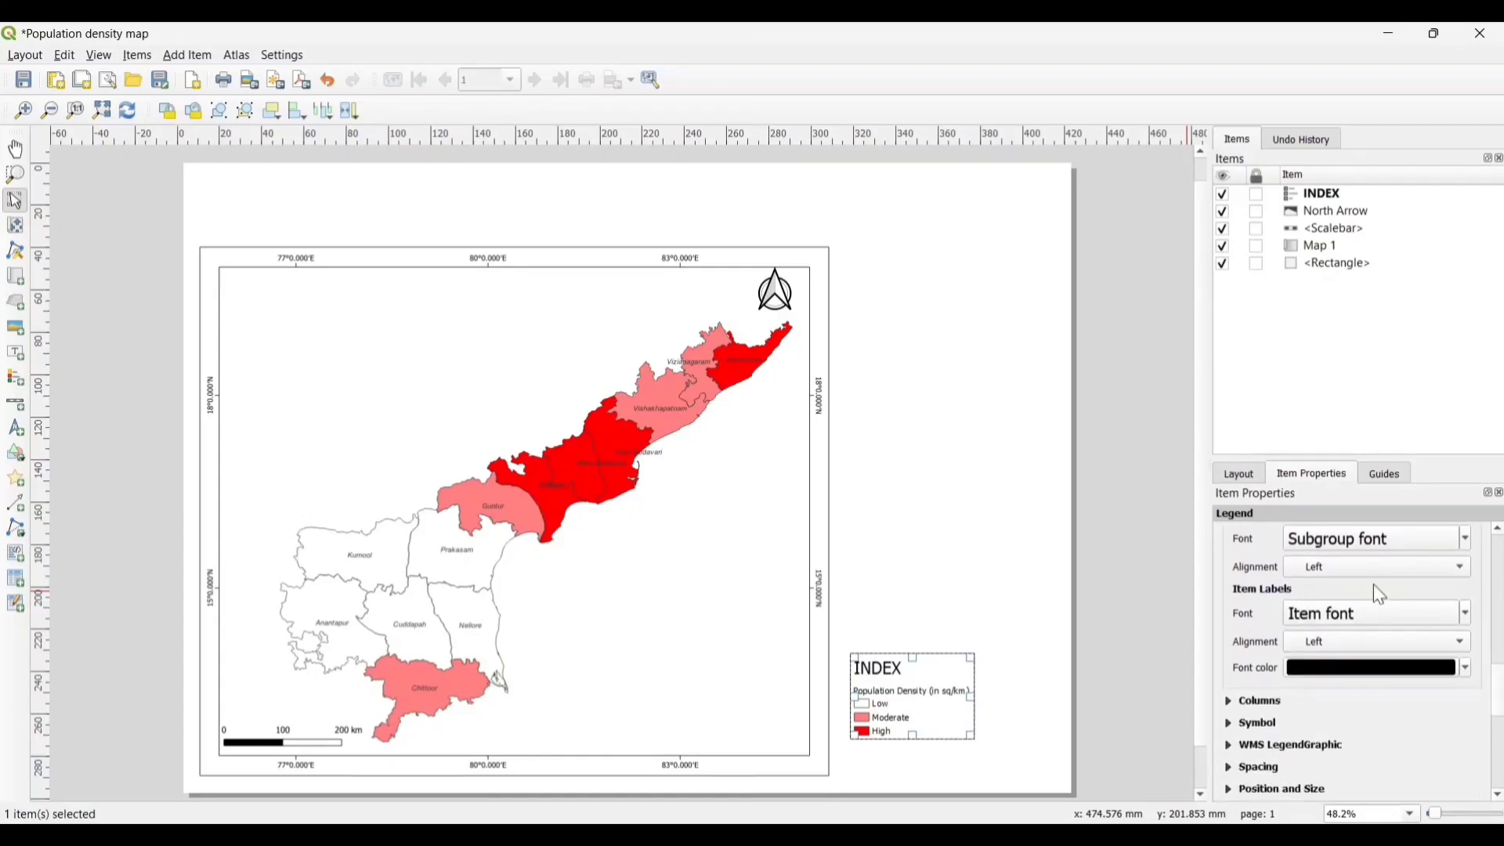
click(1332, 611)
drag(932, 354, 932, 367)
click(884, 335)
click(840, 552)
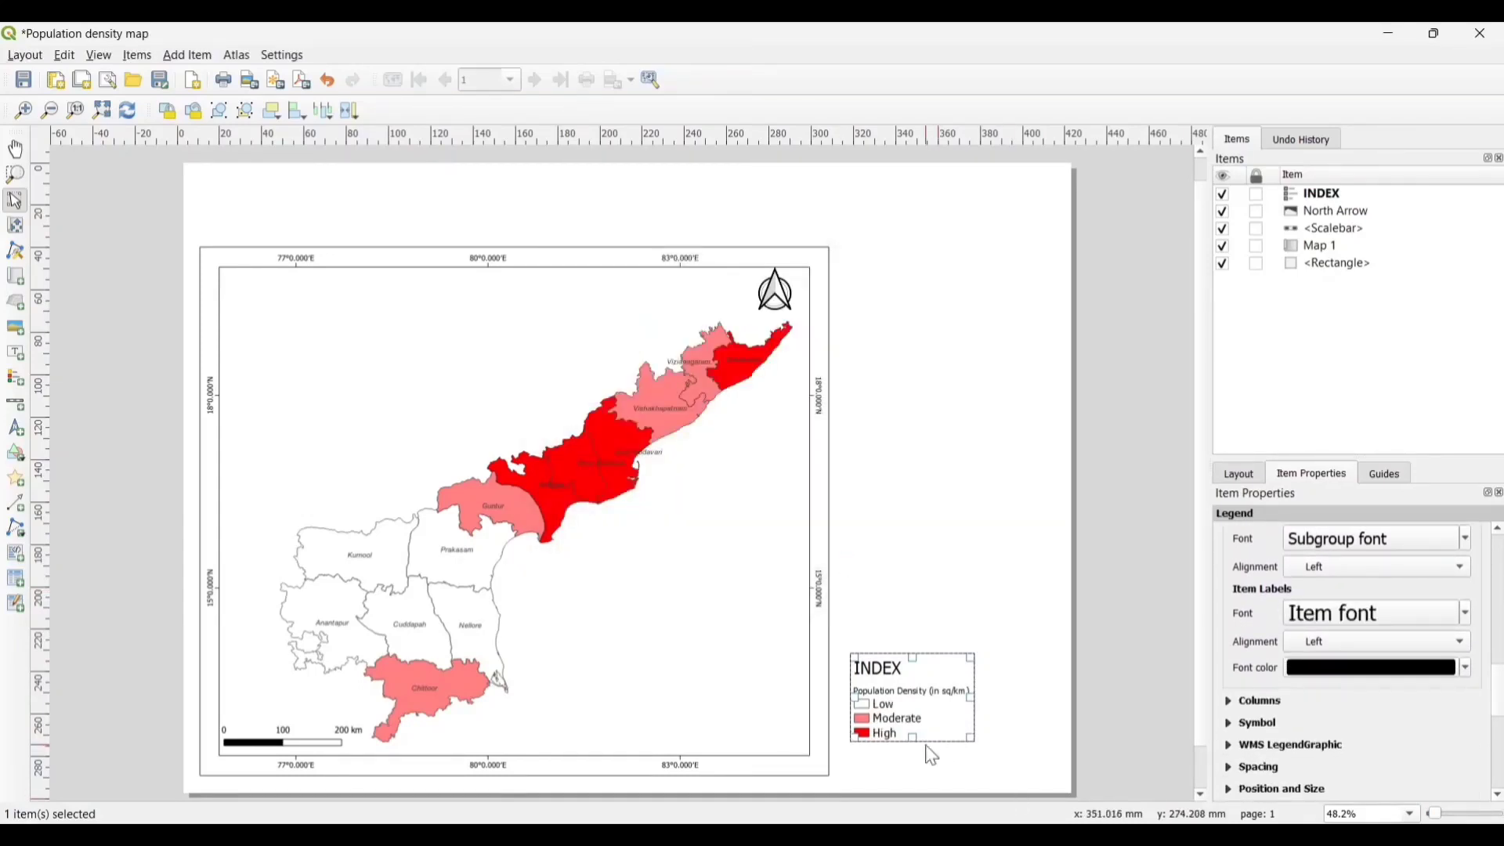
Extend the legend box down to the map border's lower edge and widen it towards the page edge, and centre the legend title.
drag(913, 737, 913, 775)
drag(972, 725, 1046, 711)
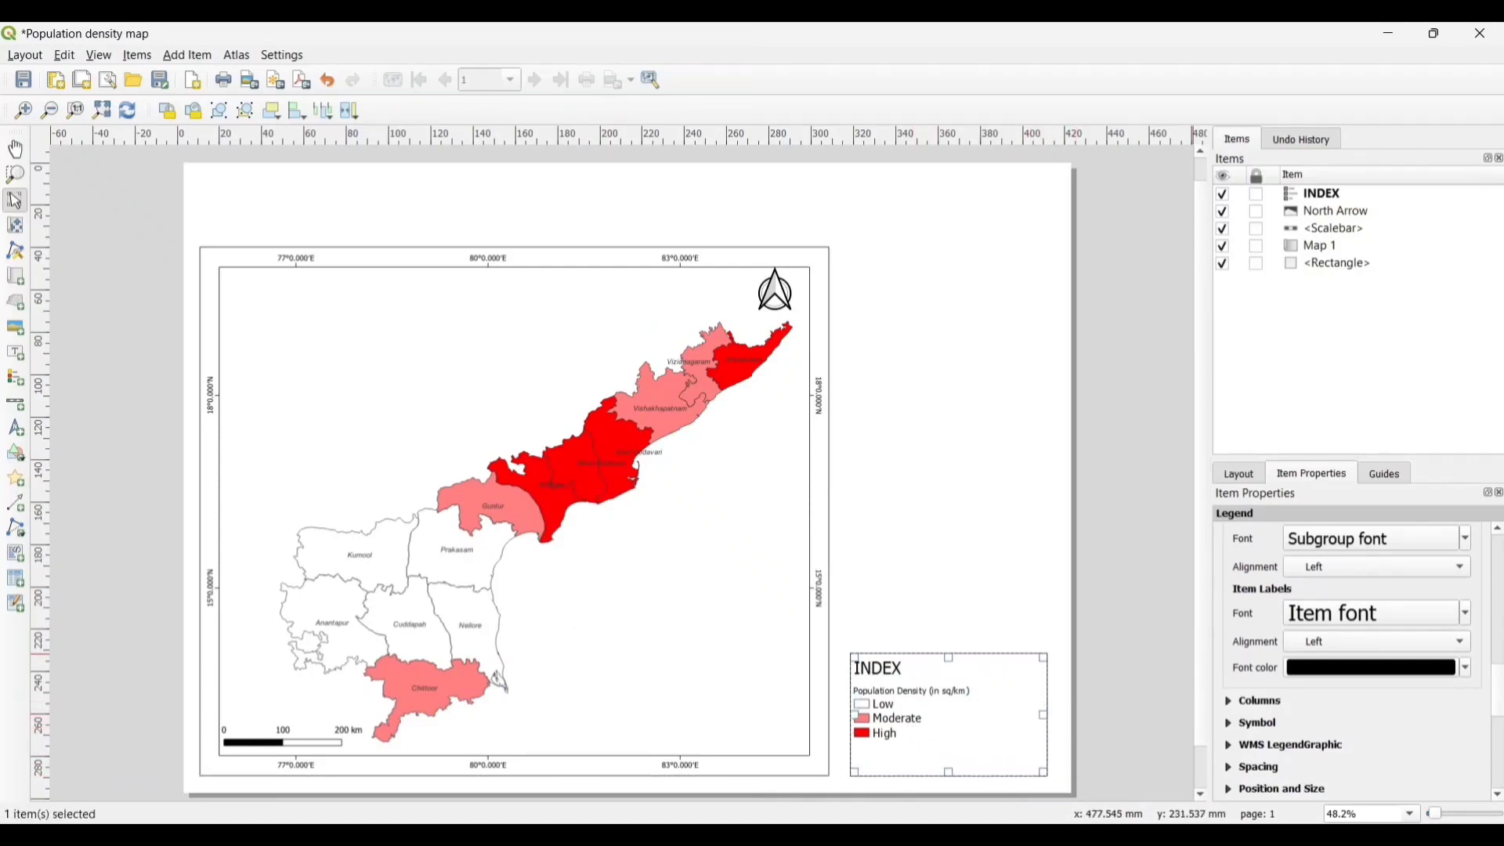
scroll(1329, 655, up, 3)
click(1330, 653)
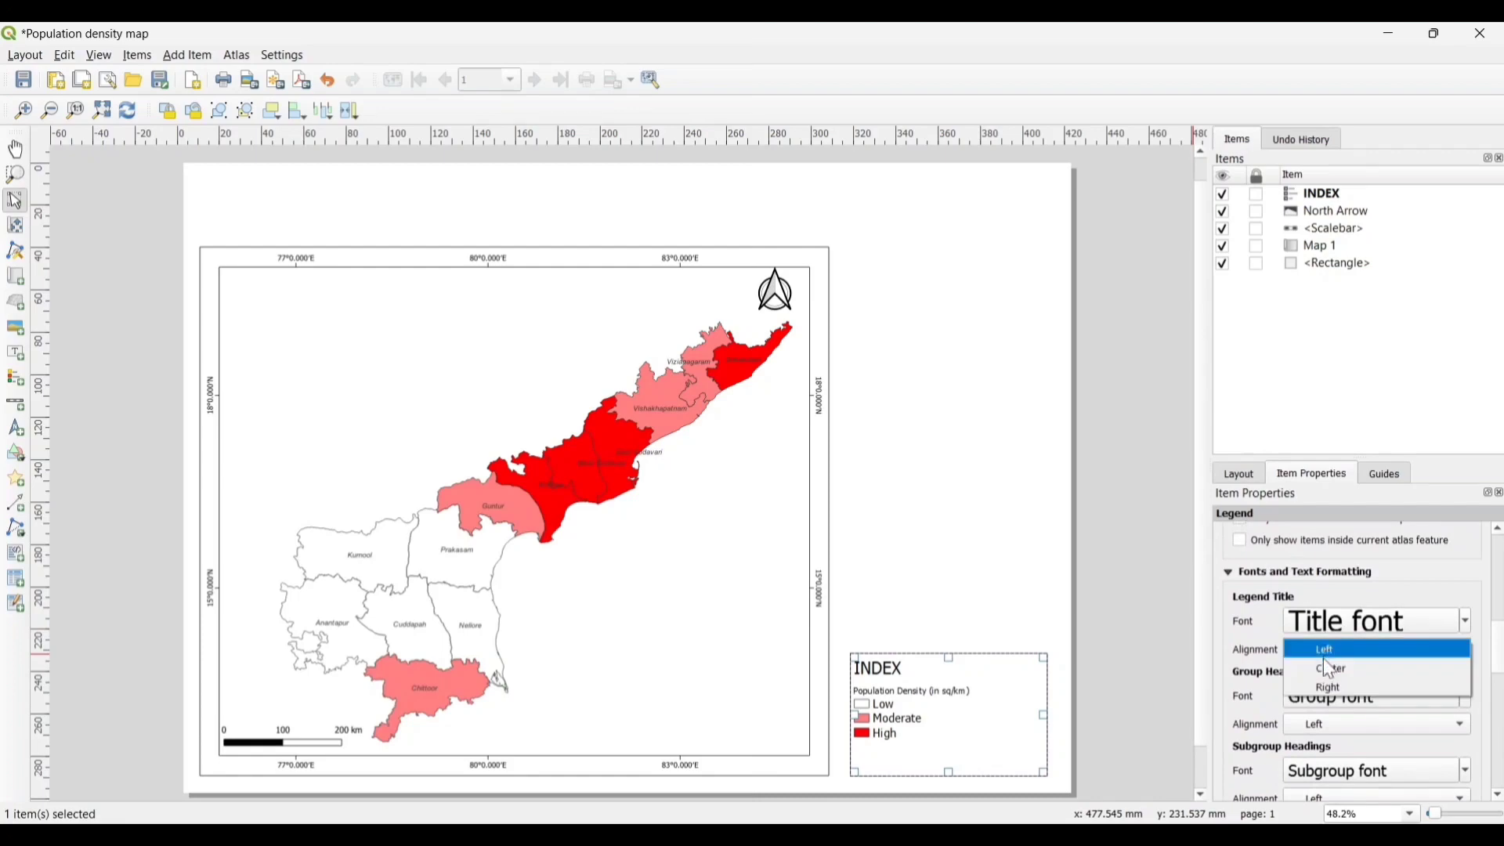
click(1330, 668)
Enable a frame around the legend.
scroll(1330, 666, down, 3)
scroll(1501, 714, down, 3)
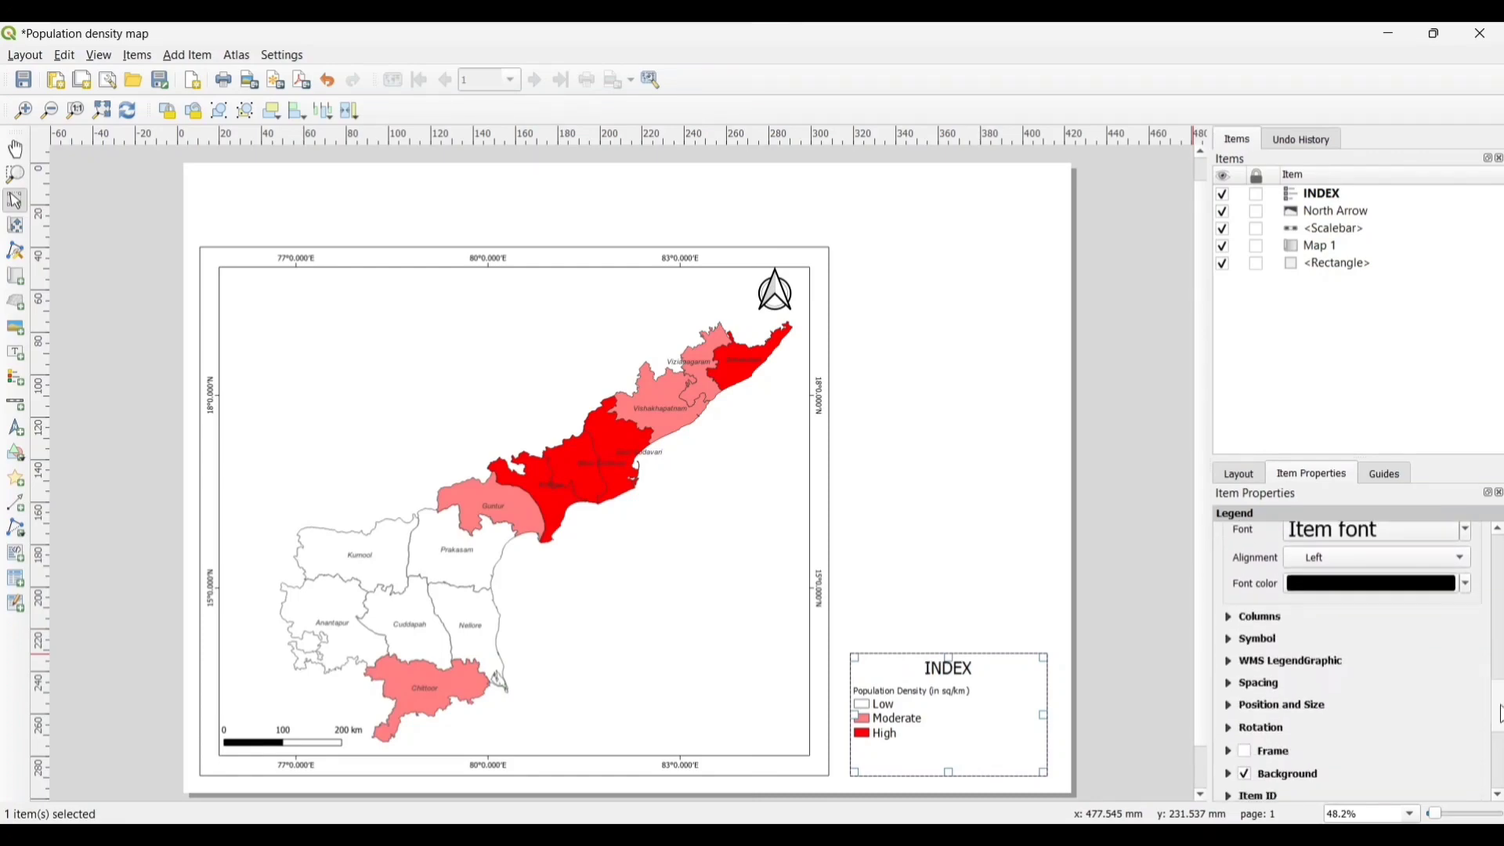
scroll(1500, 715, down, 1)
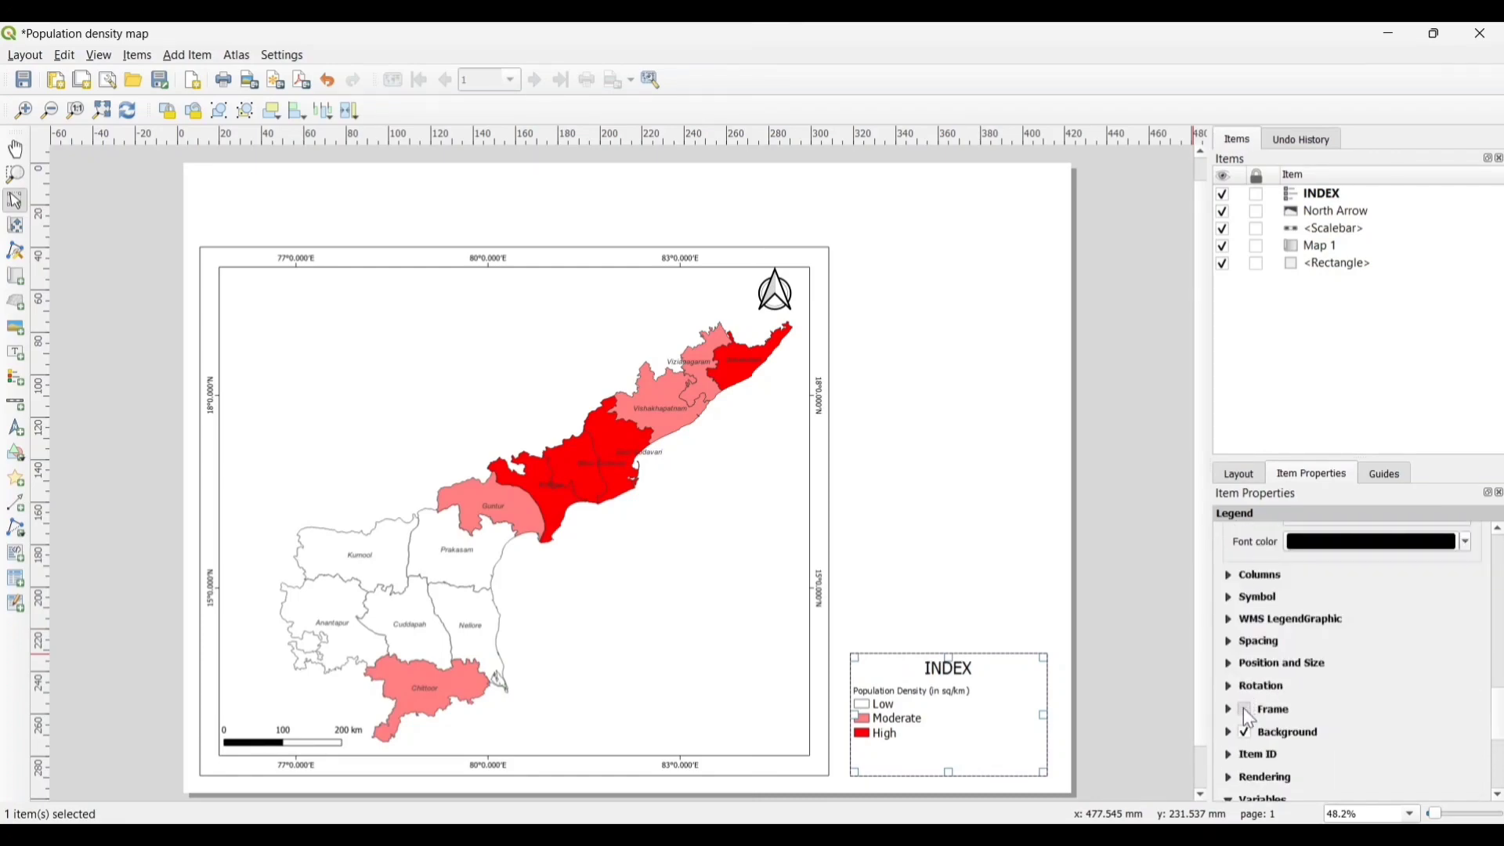
click(1246, 712)
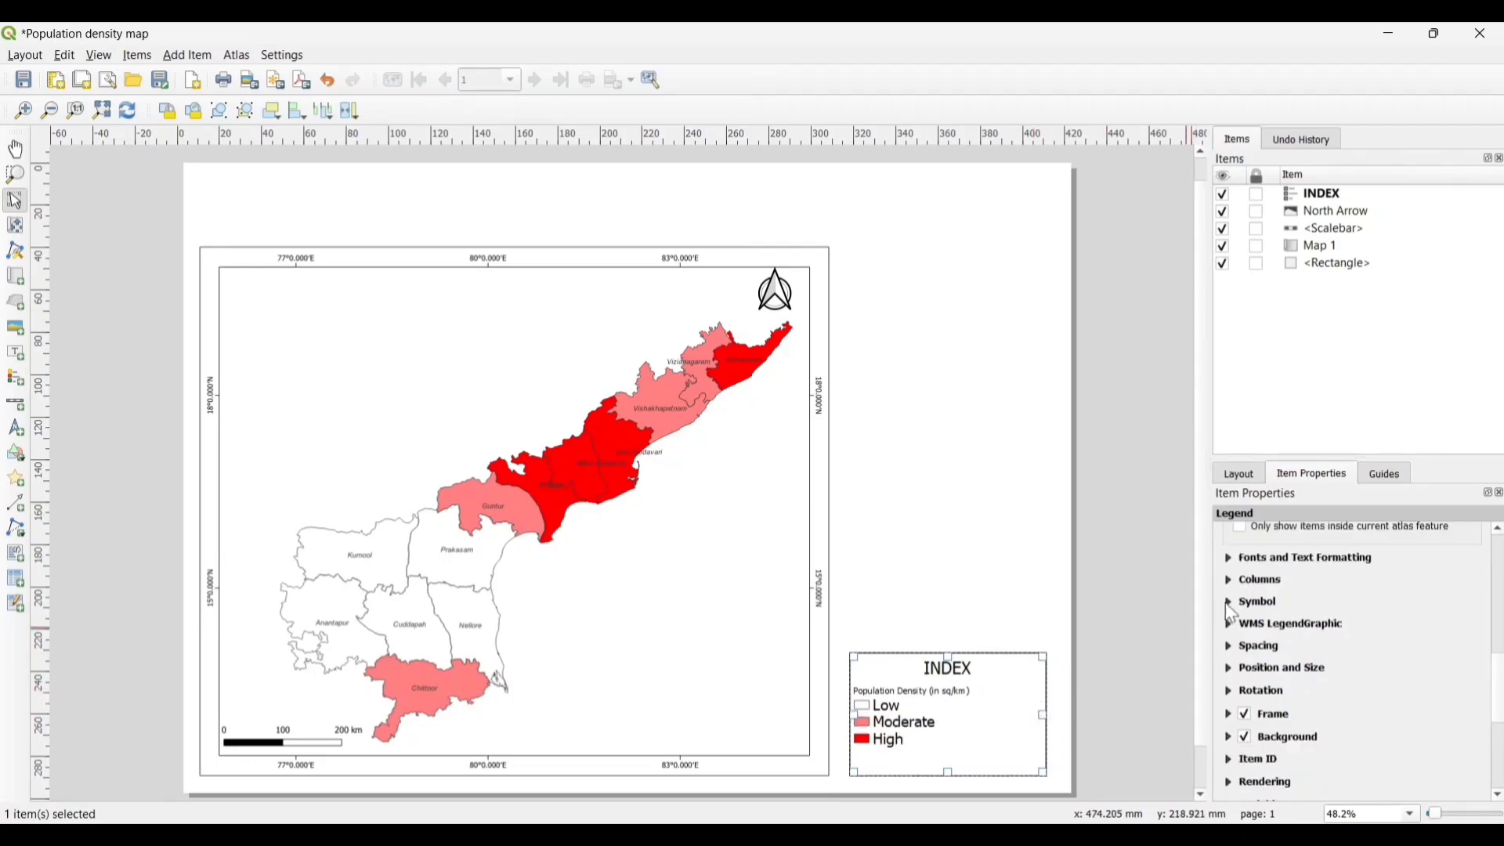
Set the legend's symbol width to 9 mm and symbol height to 9 mm.
click(1226, 602)
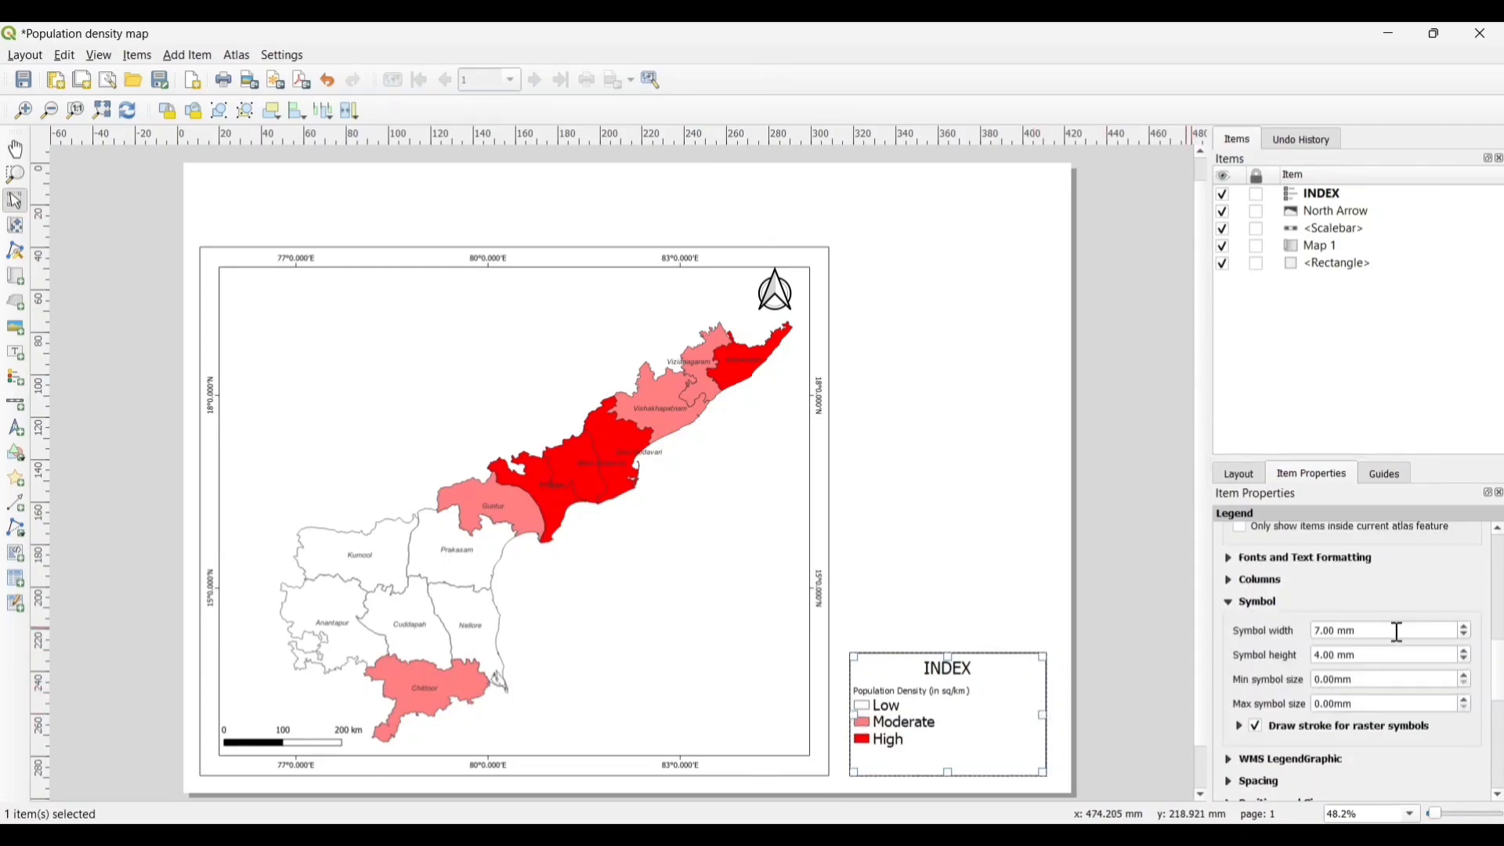
click(1471, 635)
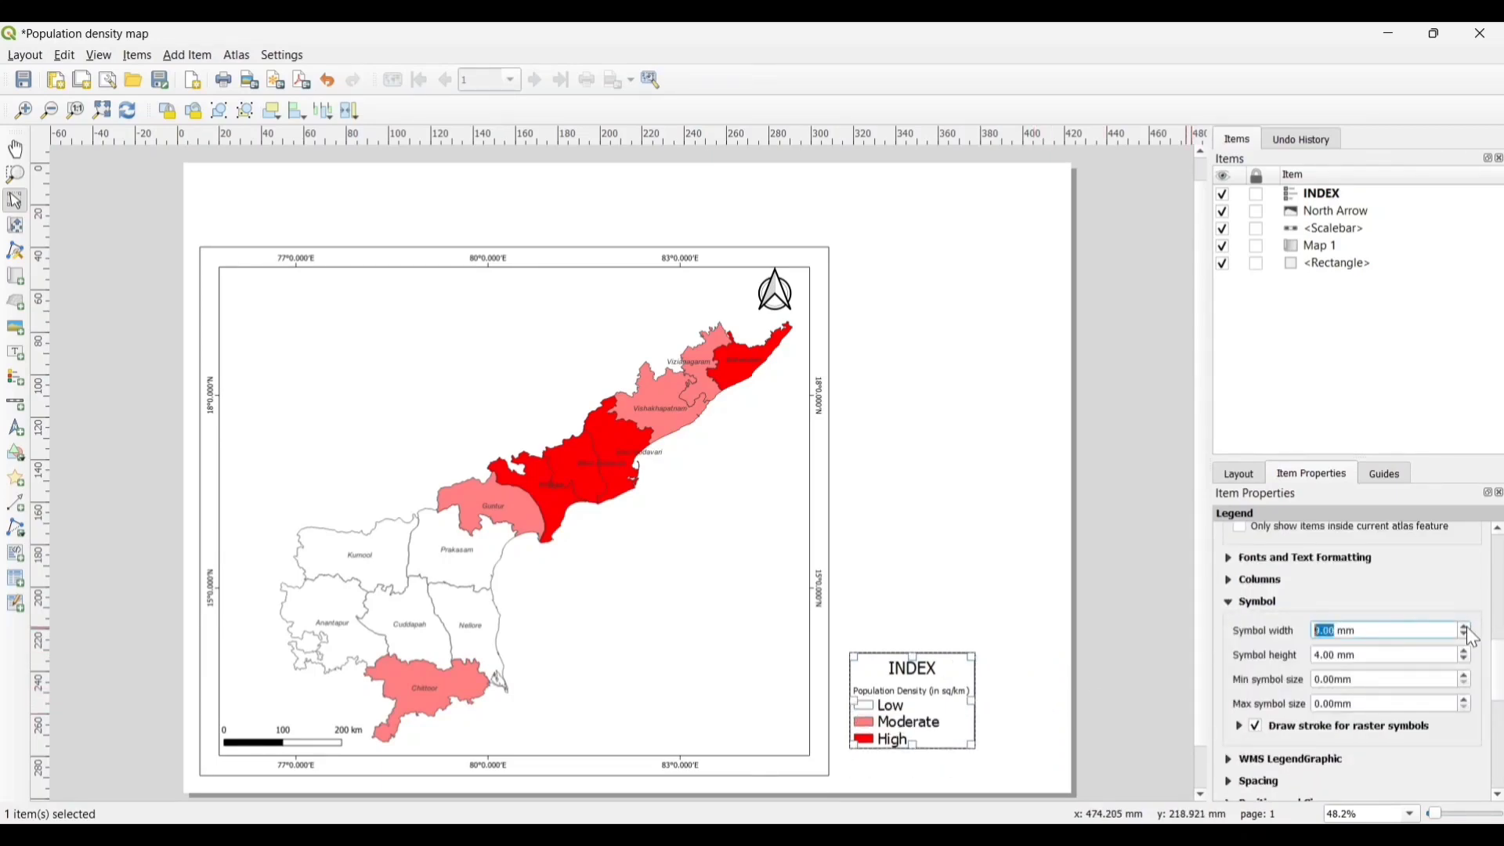
click(1471, 660)
click(1471, 660)
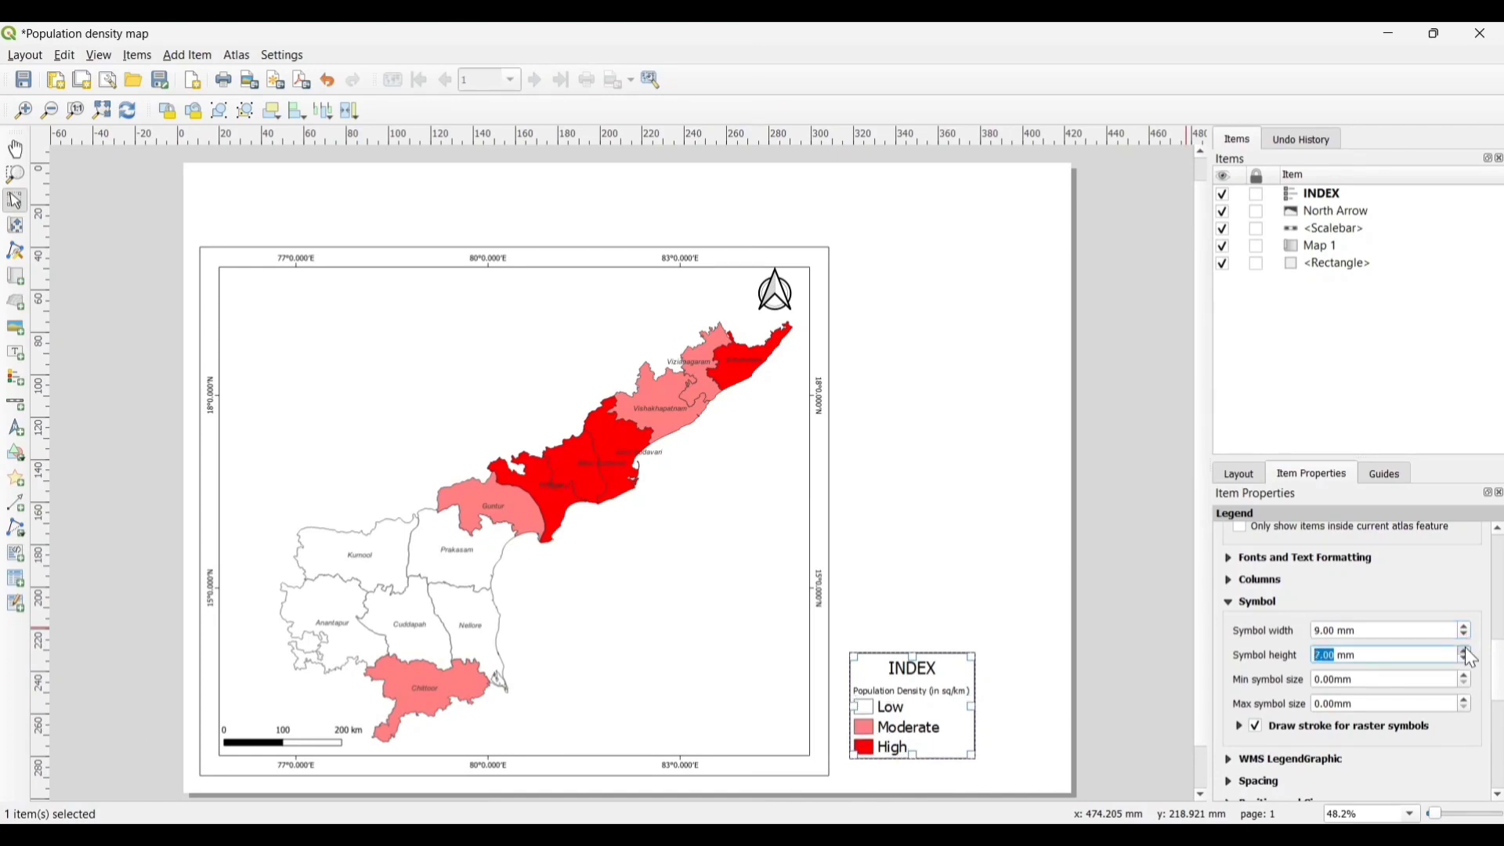
click(1471, 659)
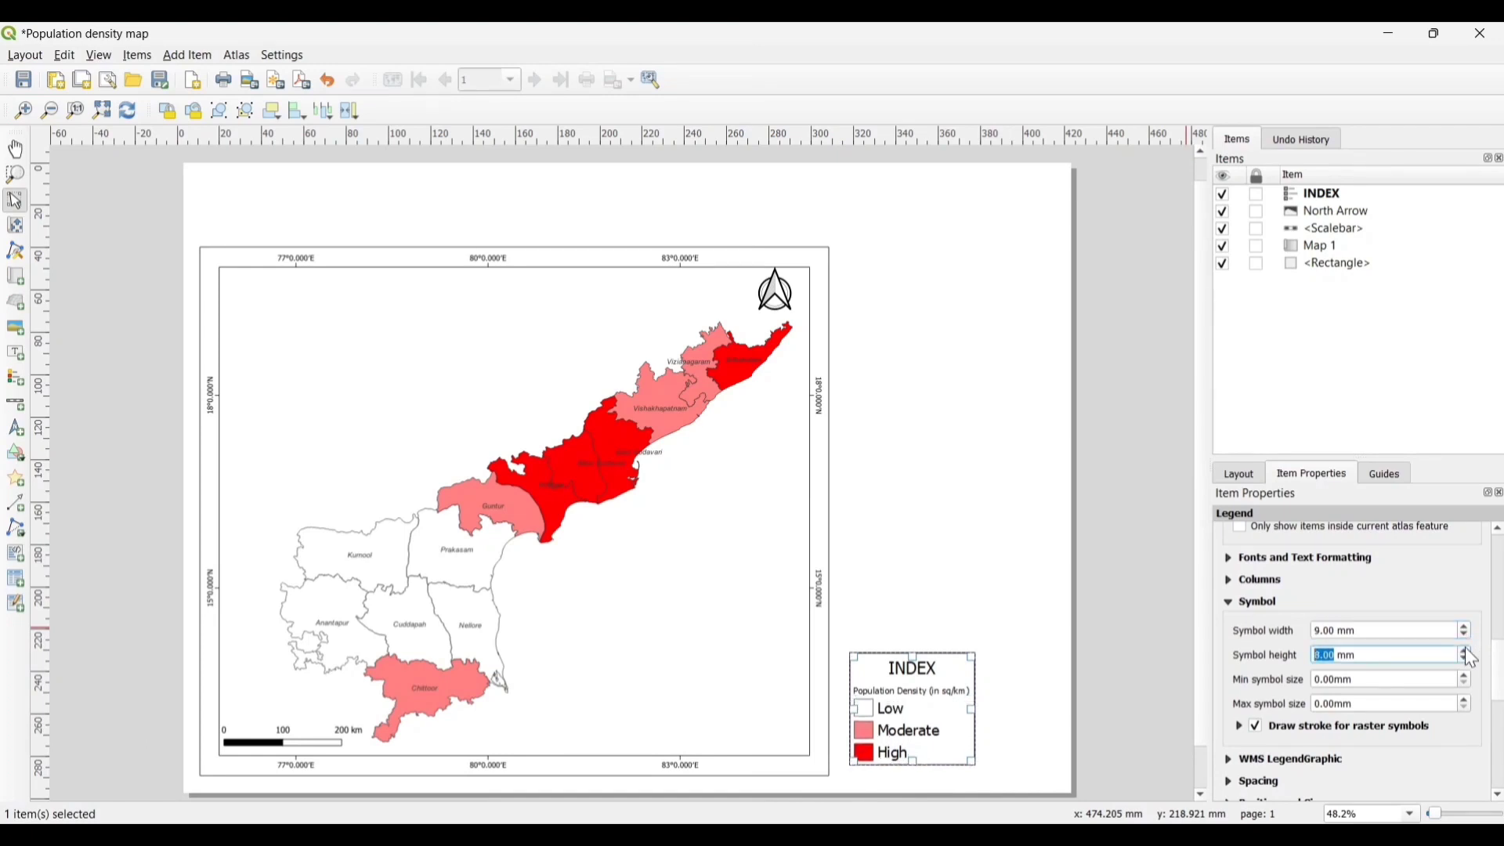
click(1471, 659)
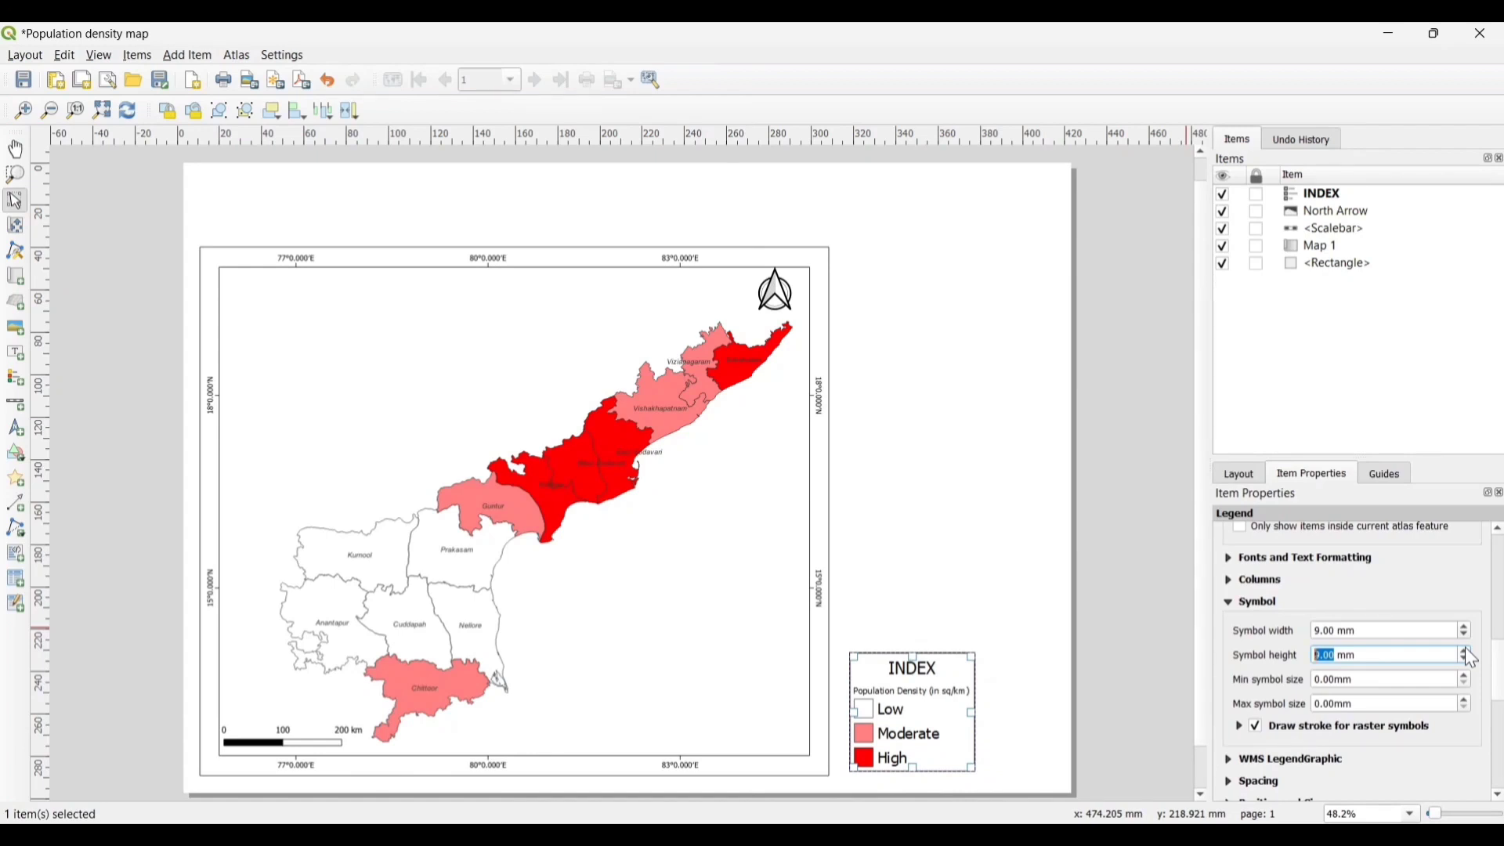
Widen the legend box towards the page's side edge so it lines up with the page margin.
click(1087, 674)
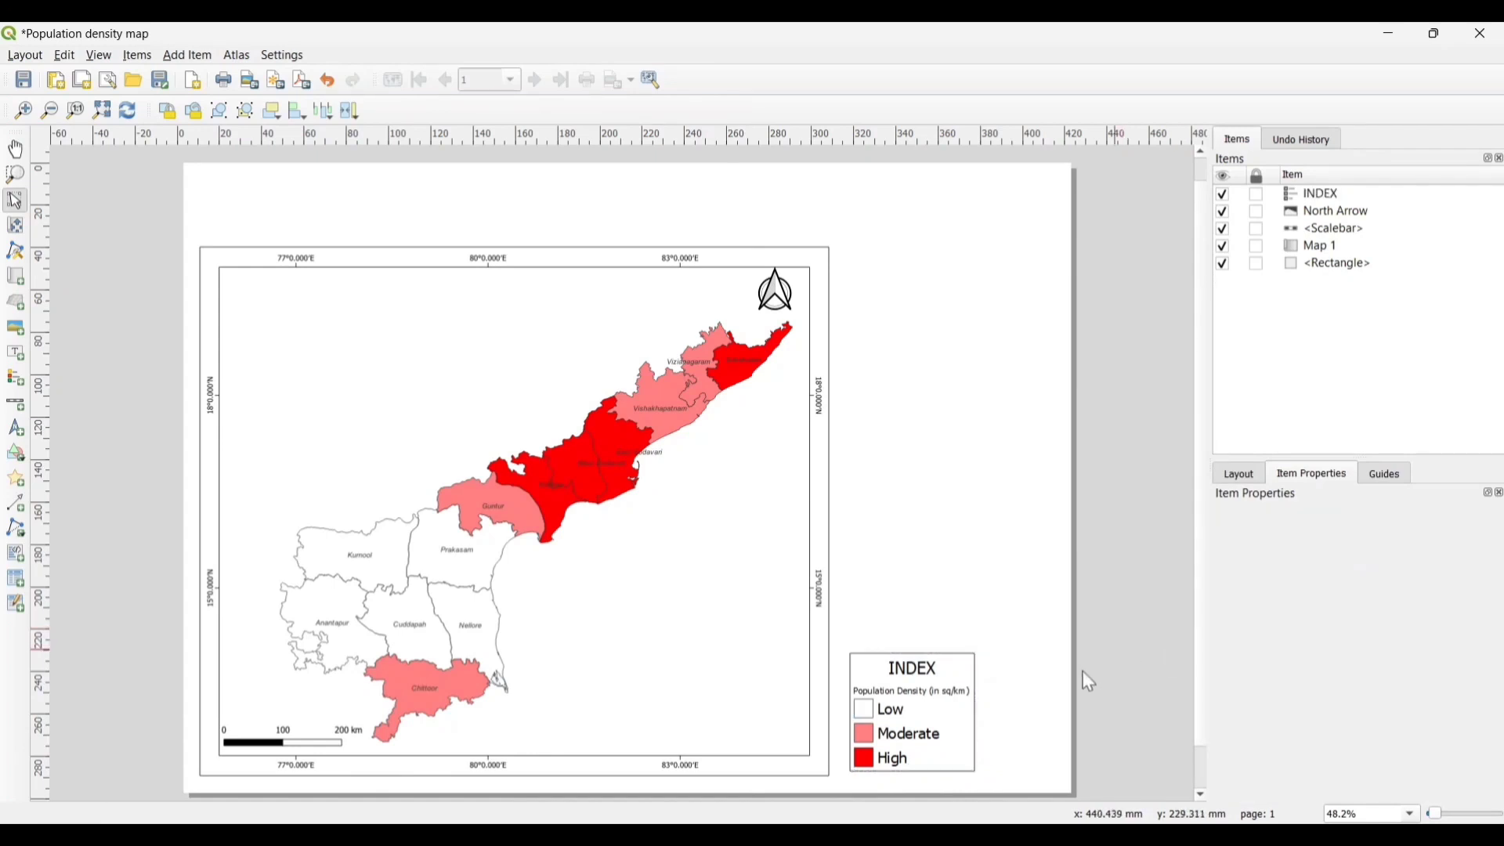
click(932, 737)
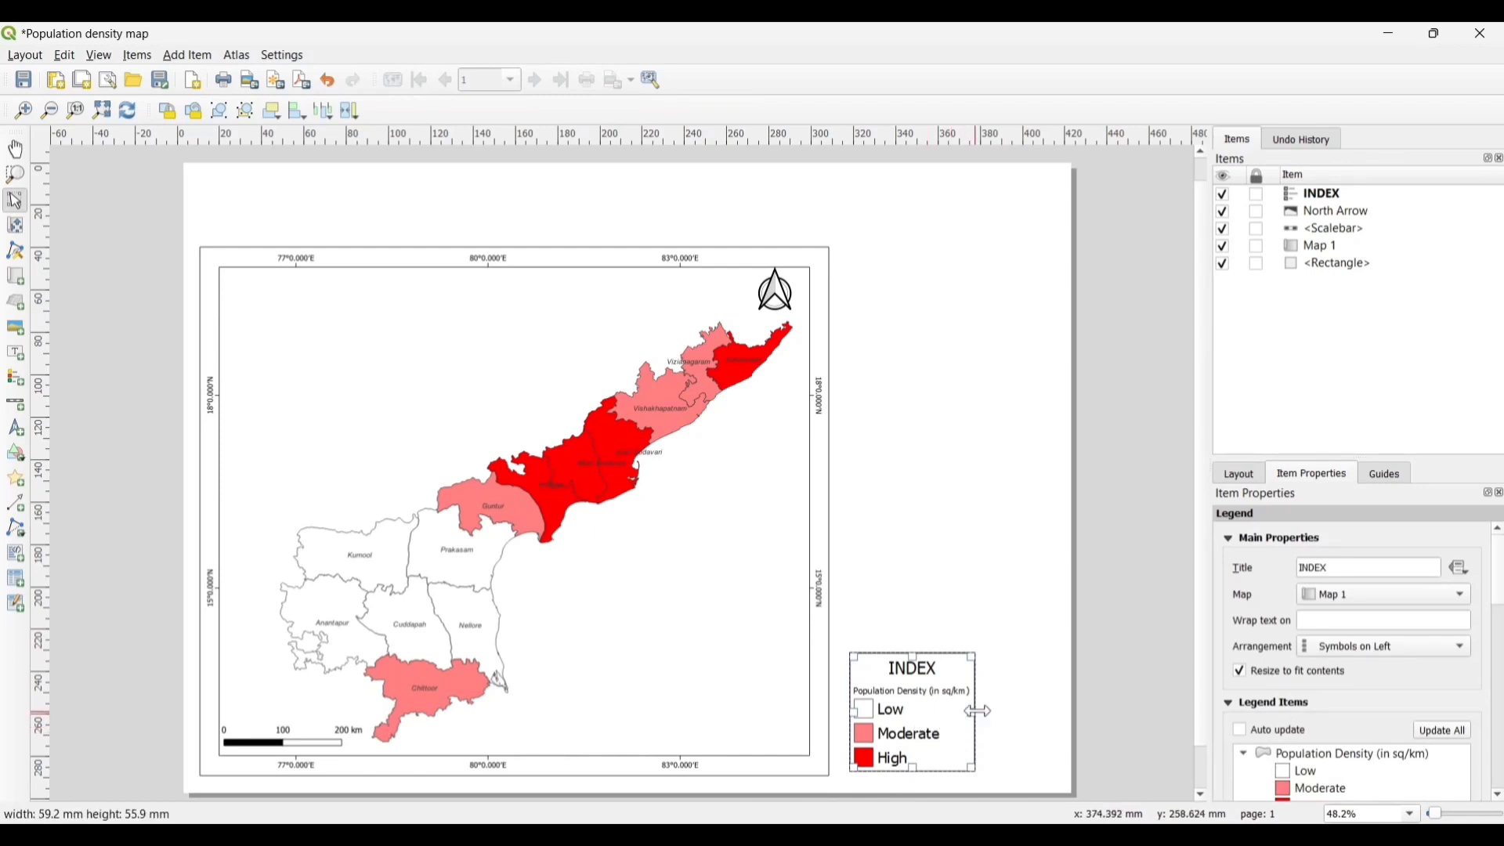
drag(981, 712, 1050, 707)
click(921, 797)
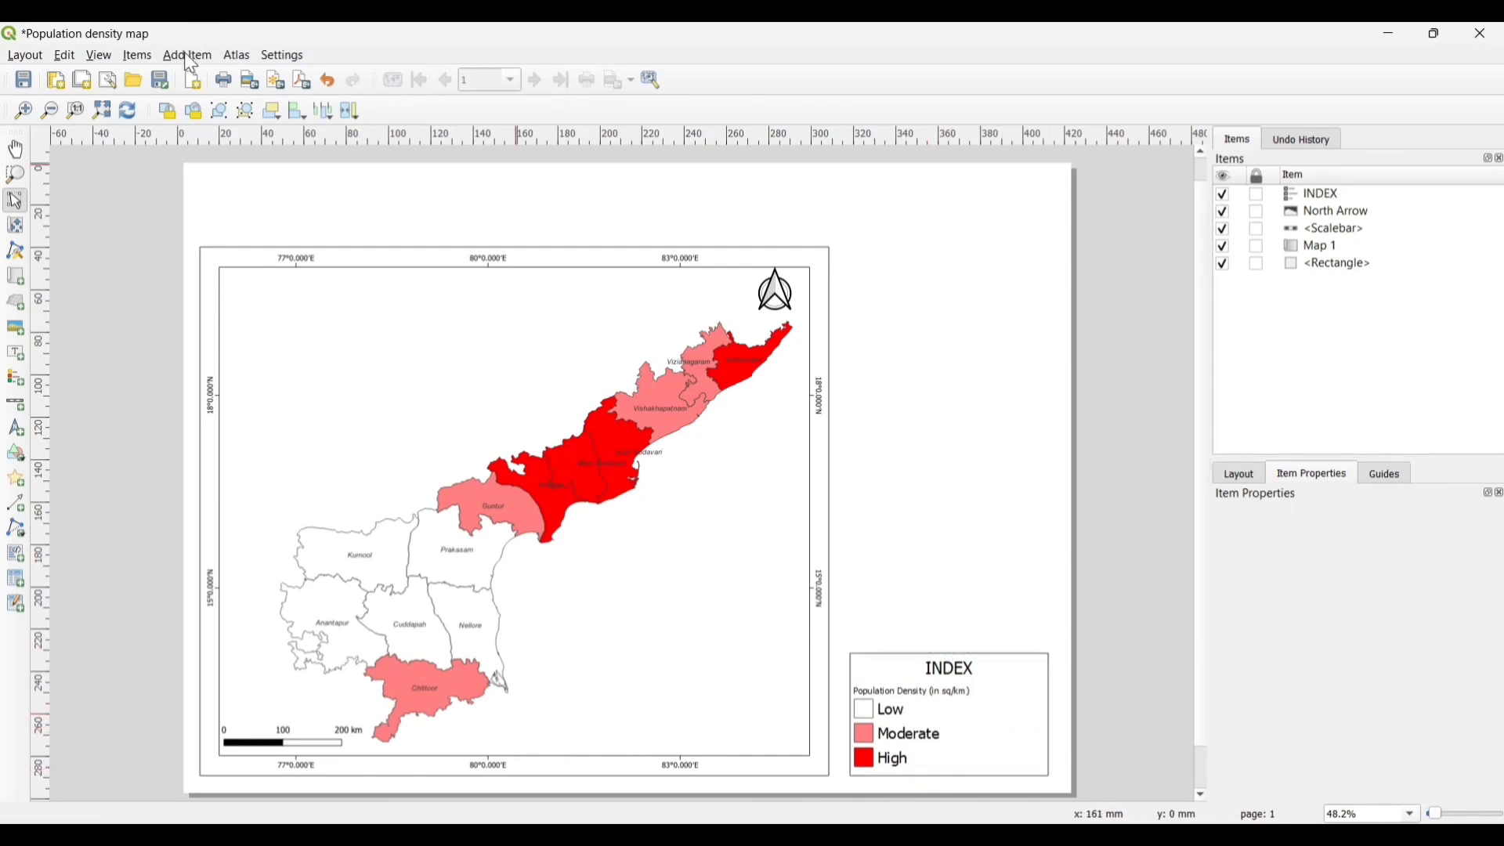
Add a label box above the map, spanning from the map's outer edge to the legend's far edge.
click(187, 56)
click(197, 141)
drag(200, 181, 1055, 232)
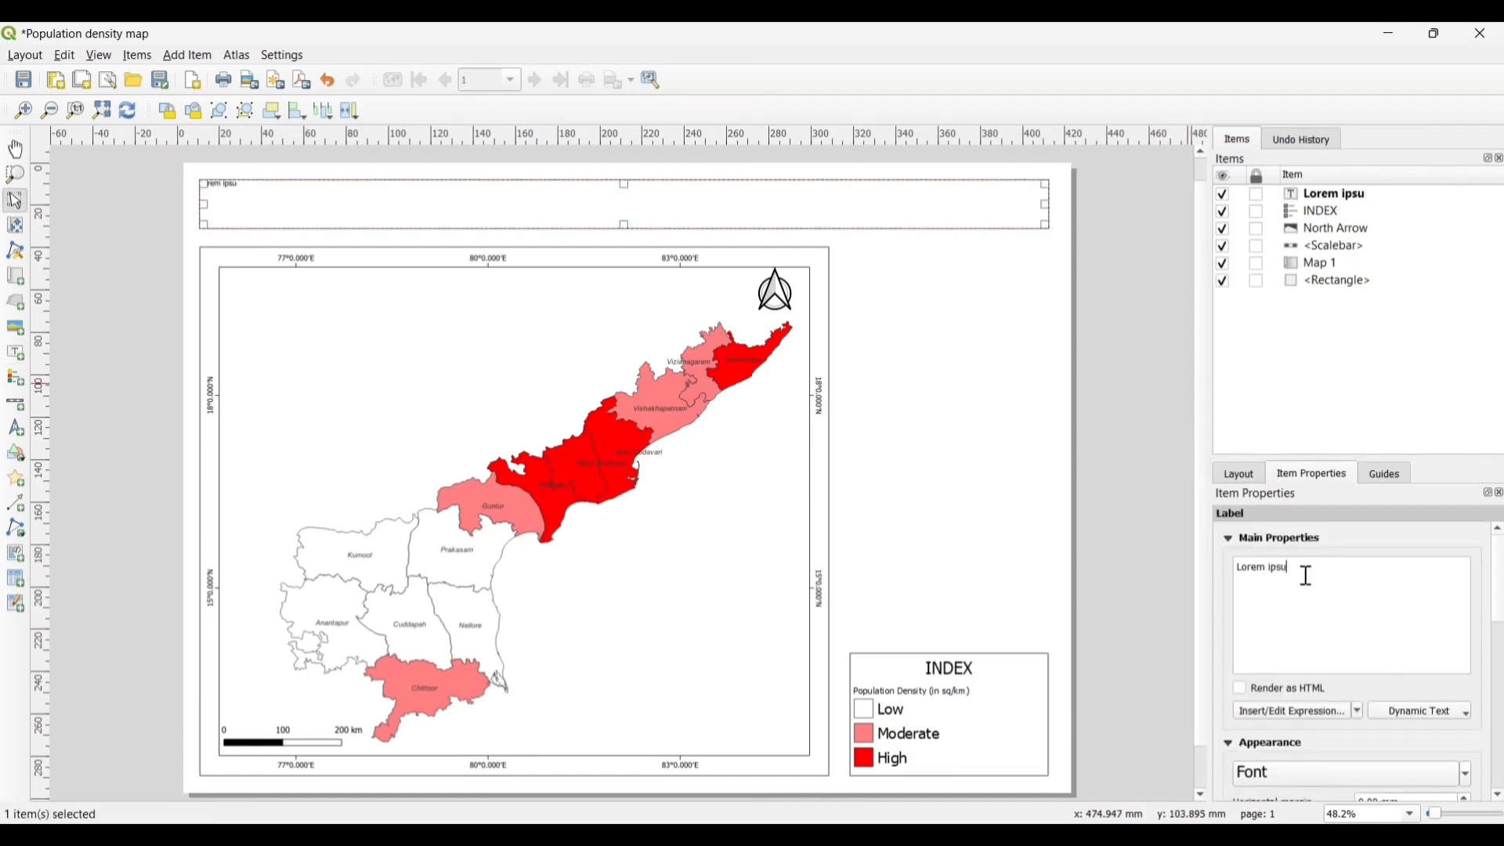
Replace the label's placeholder text with "SHOWING POPULATION DENSITY MAP OF ANDHRA PRADESH, 2011".
key(BackSpace)
key(BackSpace)
key(BackSpace)
key(BackSpace)
key(BackSpace)
key(BackSpace)
key(BackSpace)
key(BackSpace)
key(BackSpace)
key(BackSpace)
text(SHOWING POU)
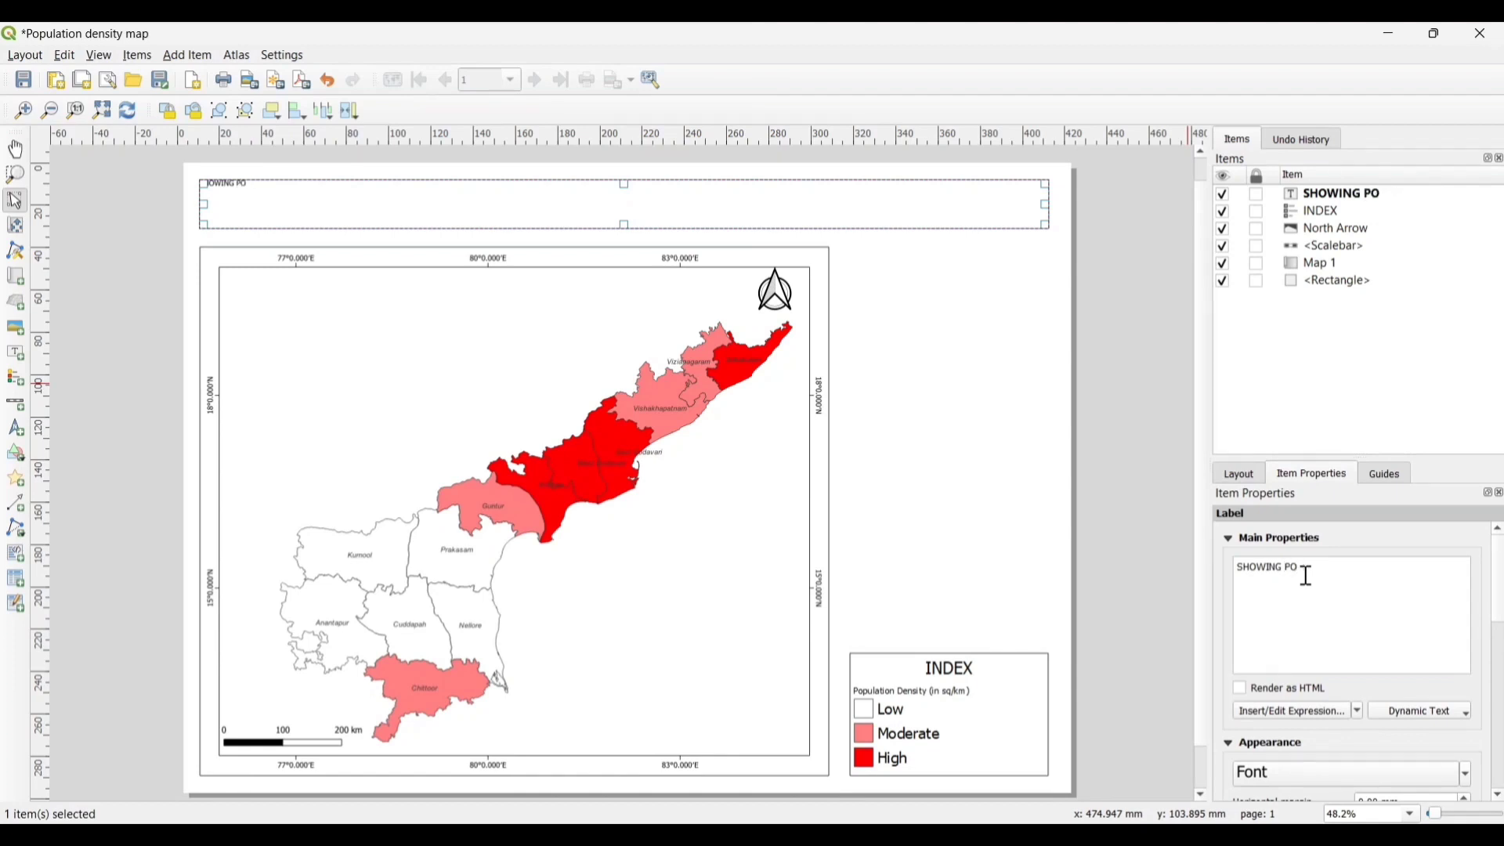
text(ULATION DENSIT)
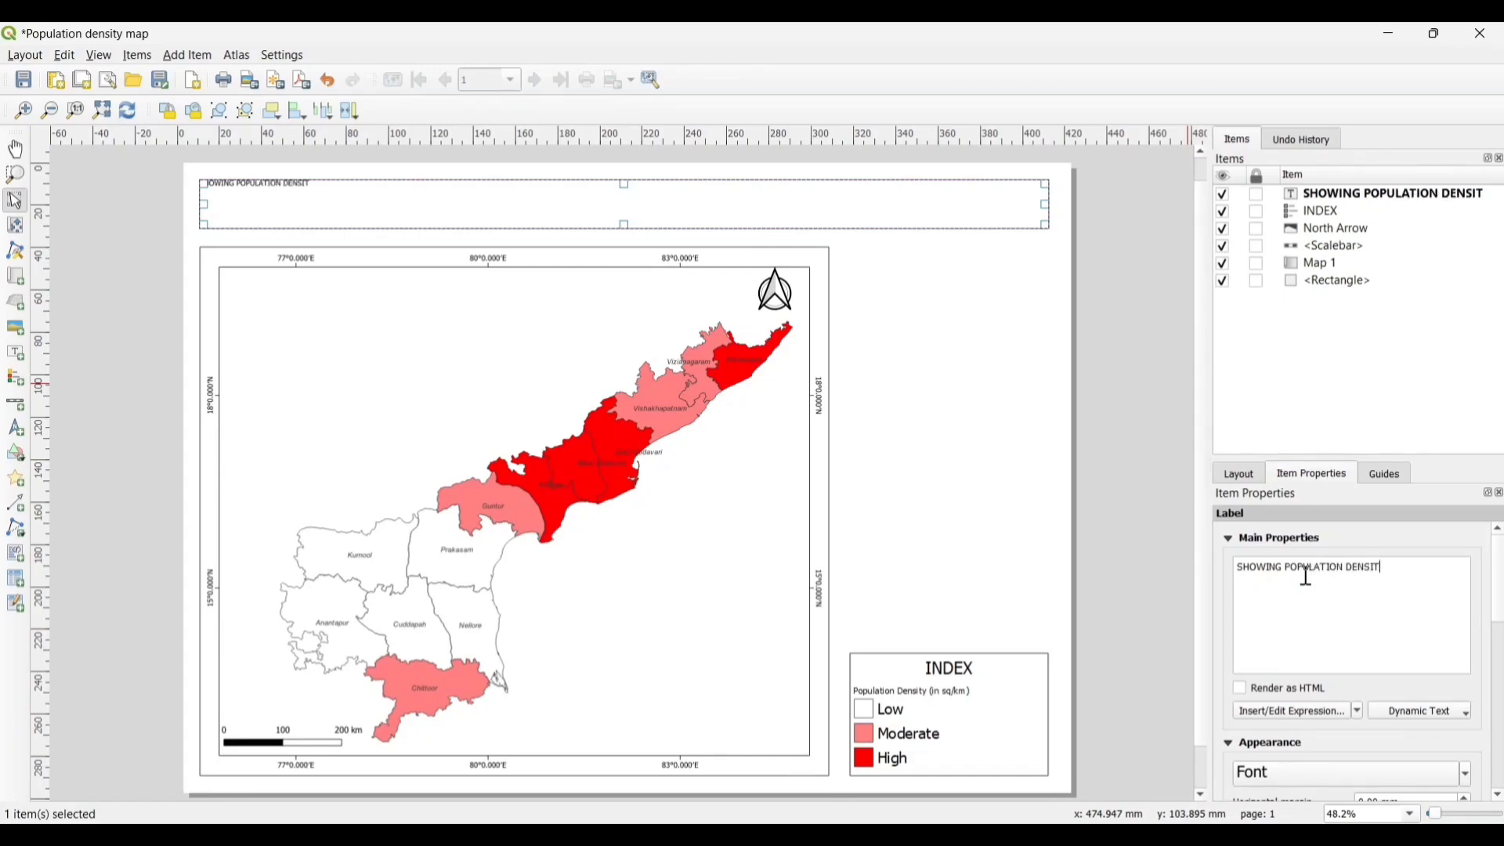
text(Y MAP OF ANDHRA PRADESH, 2011)
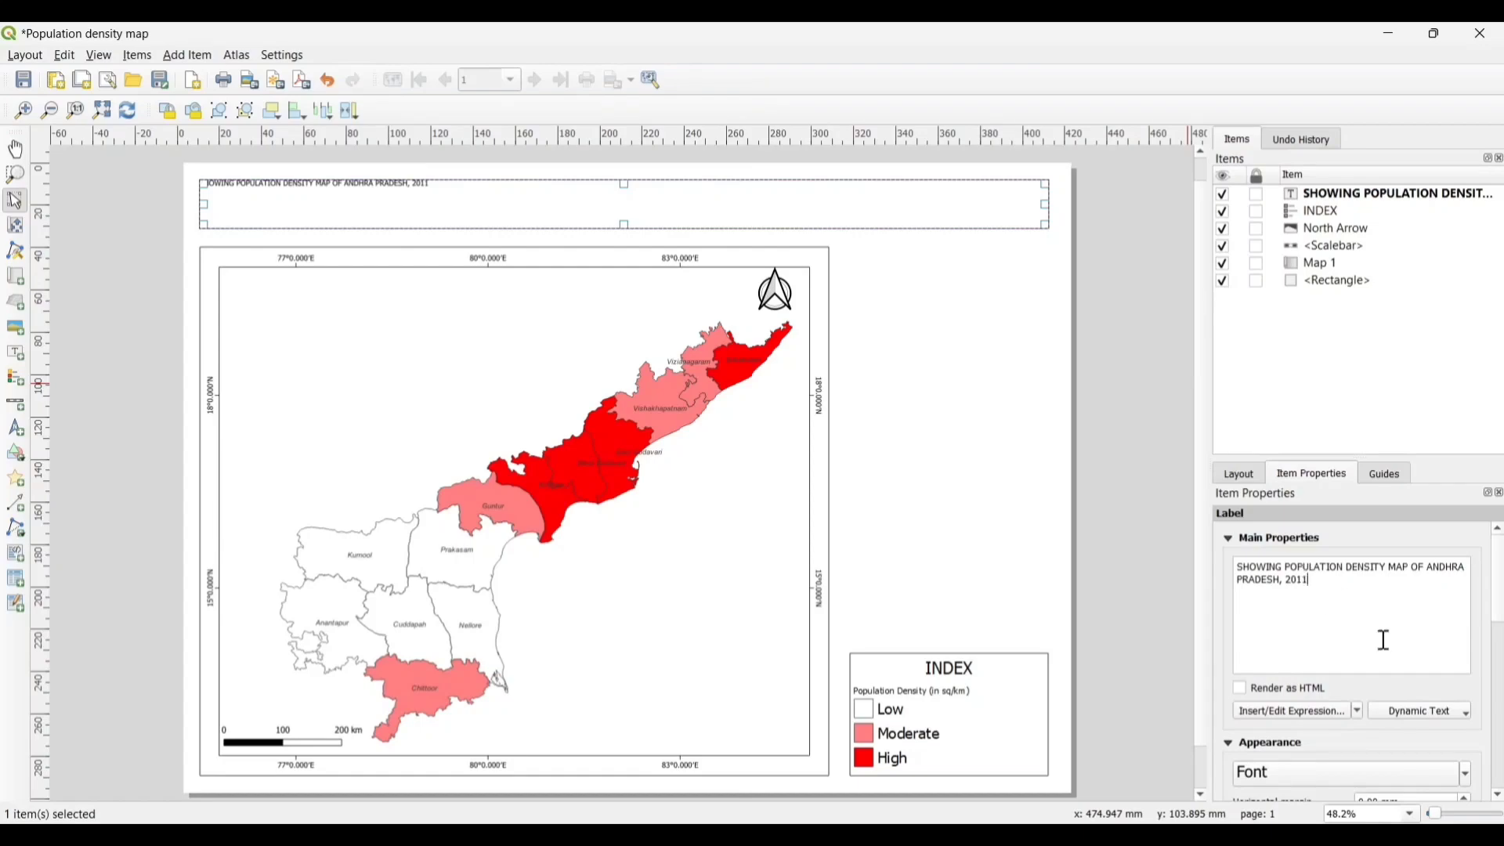
Set the title label's font size to 37 points.
click(1316, 783)
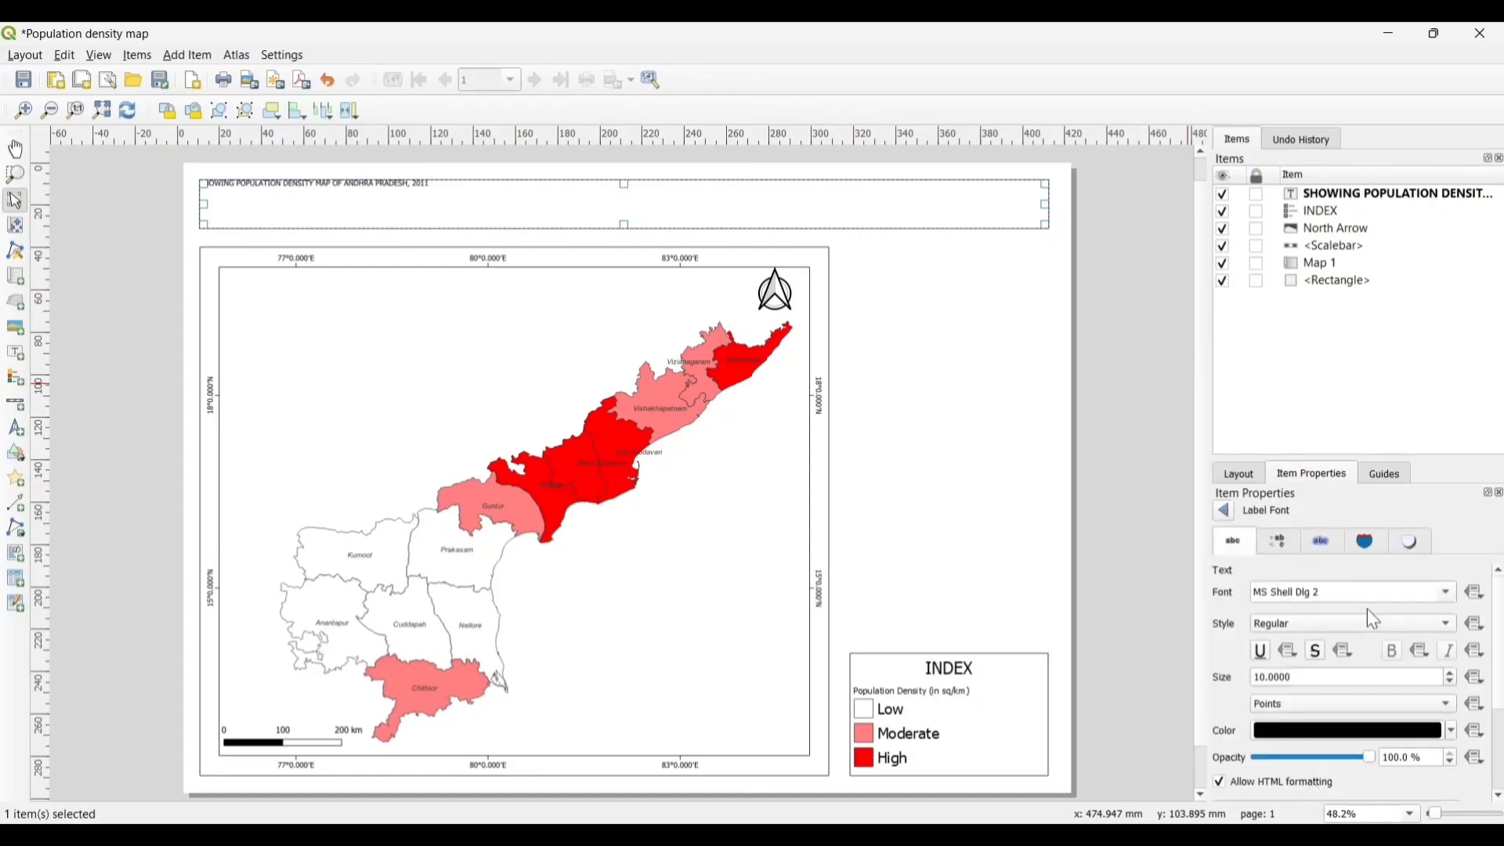
click(1450, 672)
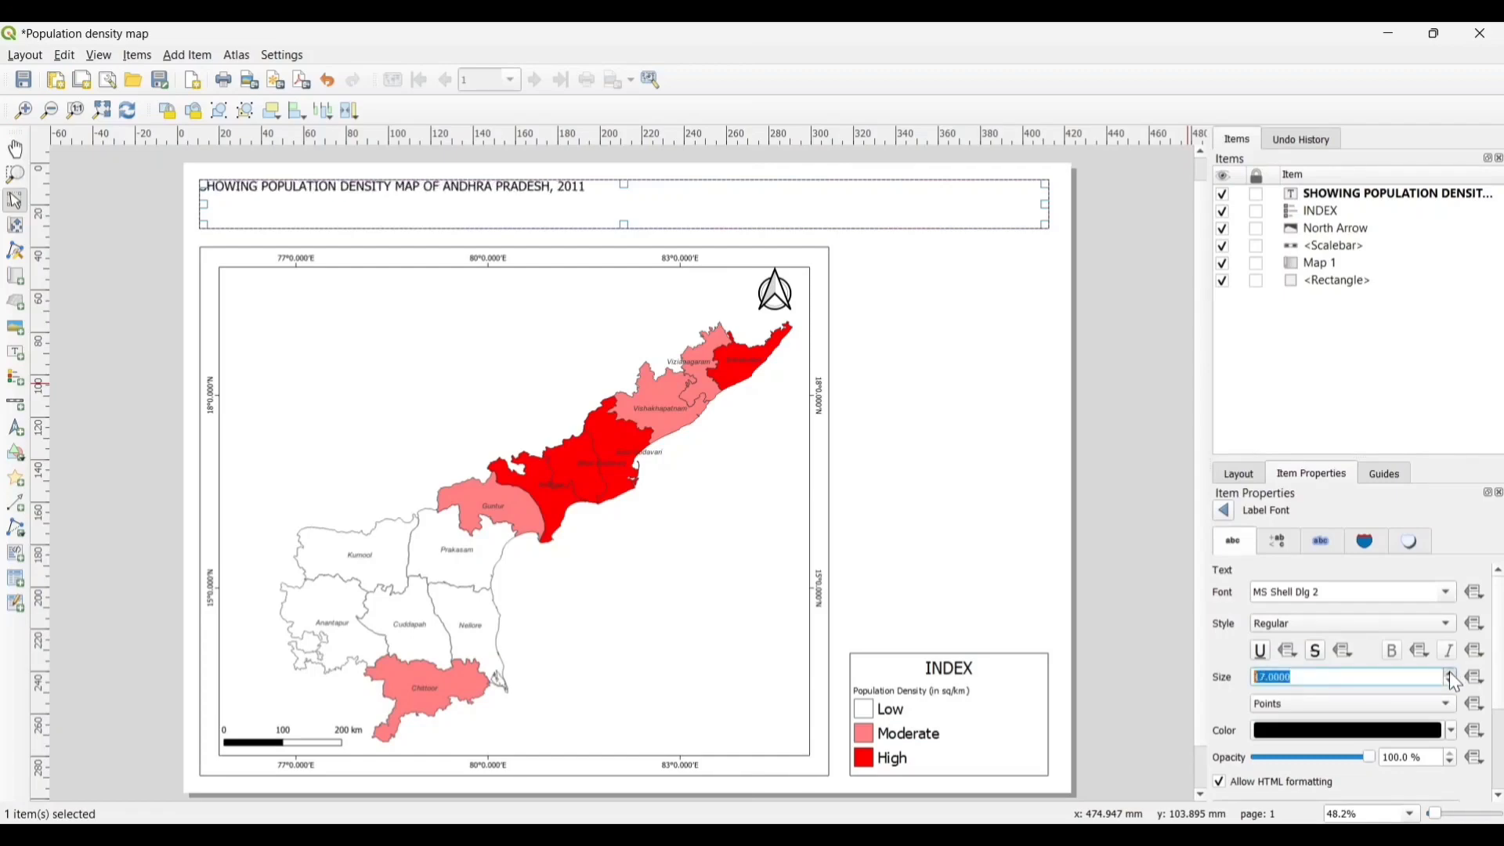
drag(1449, 672, 1450, 672)
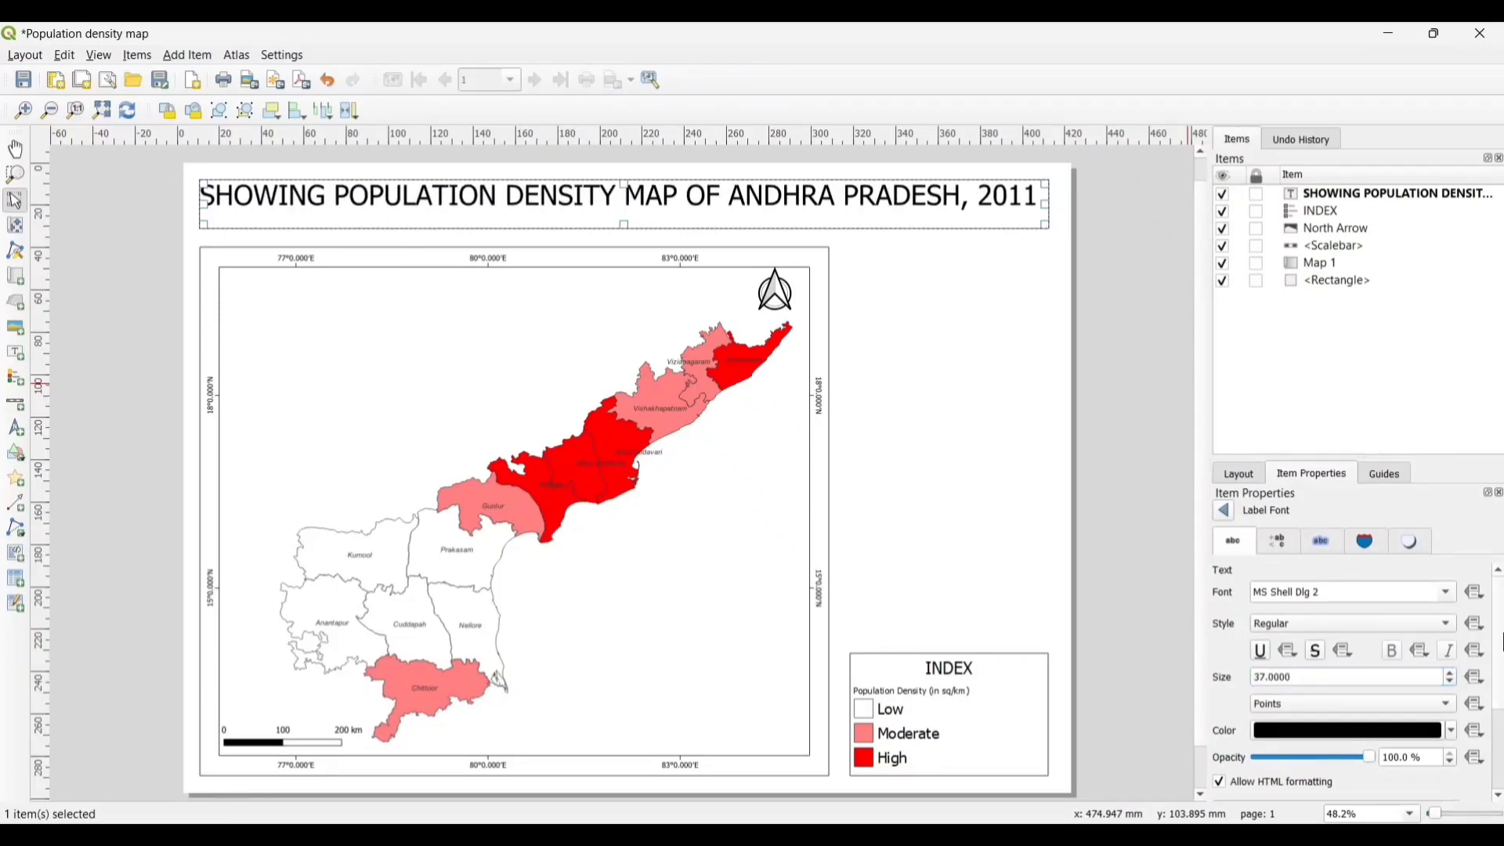
click(1224, 509)
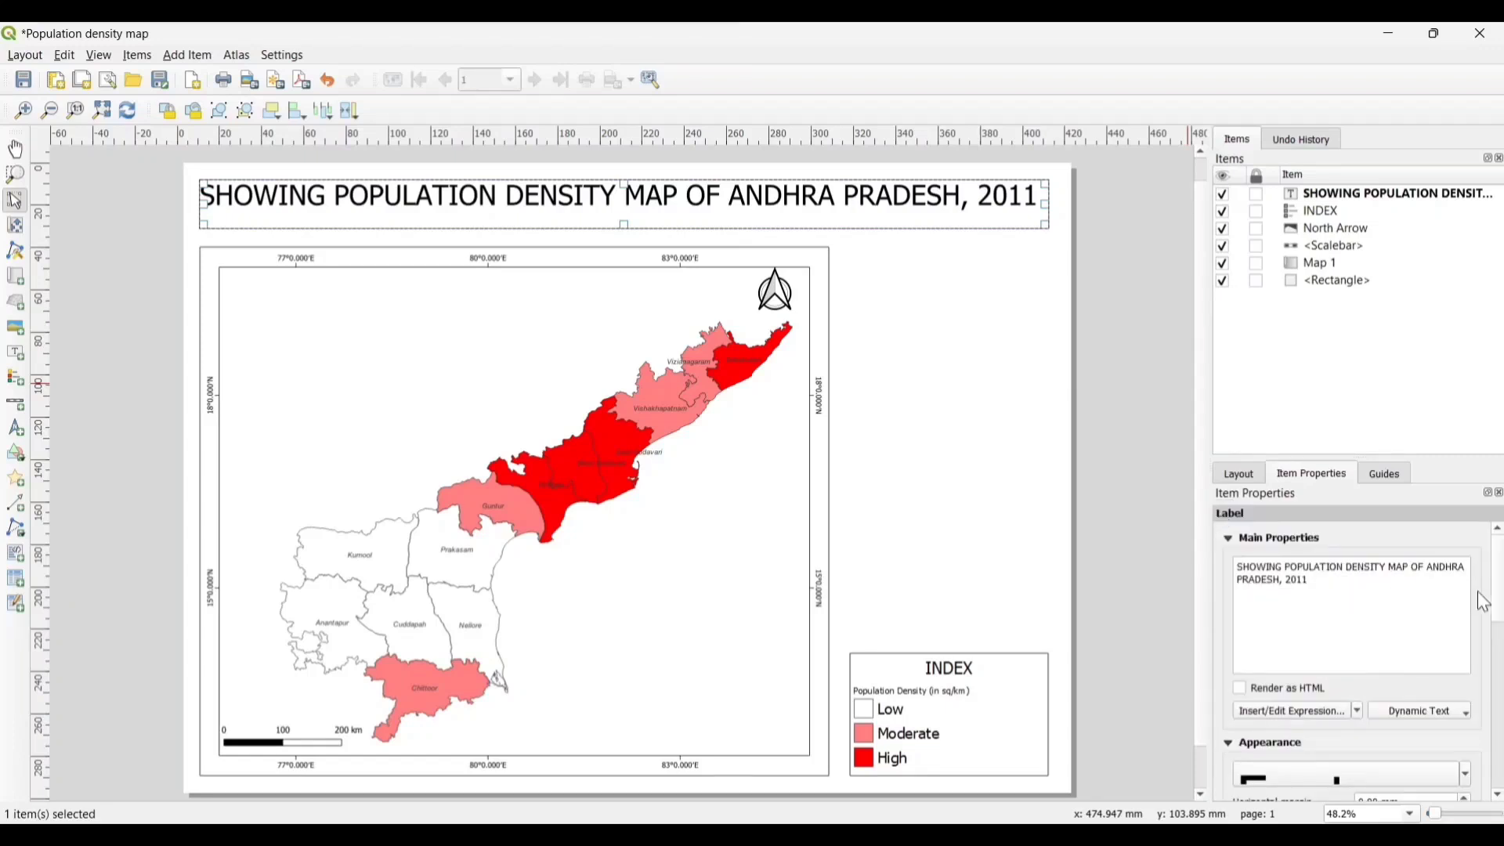
Align the title label's text to the centre horizontally and to the middle vertically.
scroll(1495, 604, down, 5)
scroll(1502, 675, down, 2)
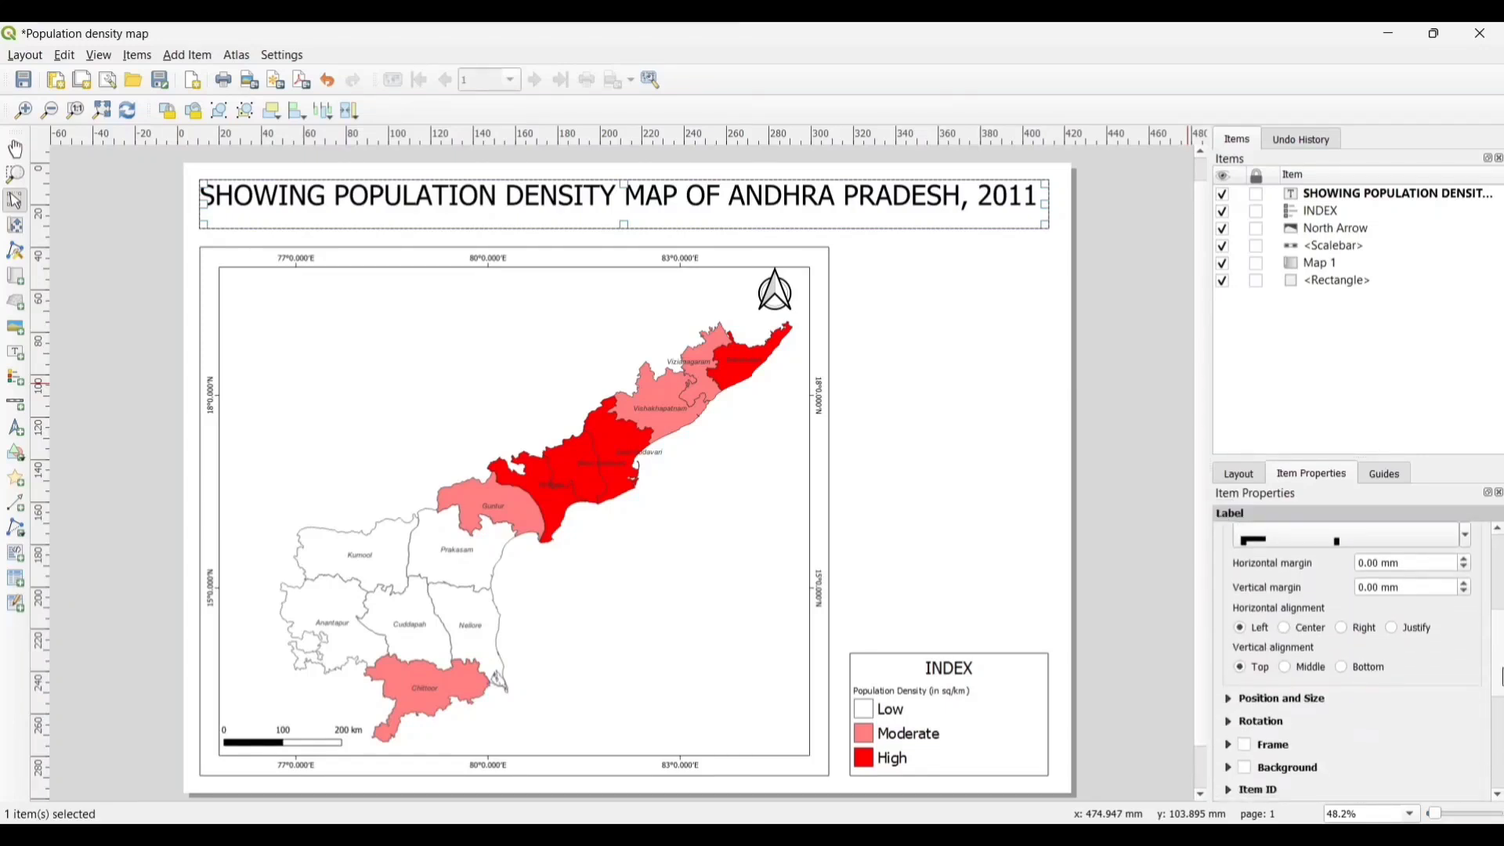
click(1285, 628)
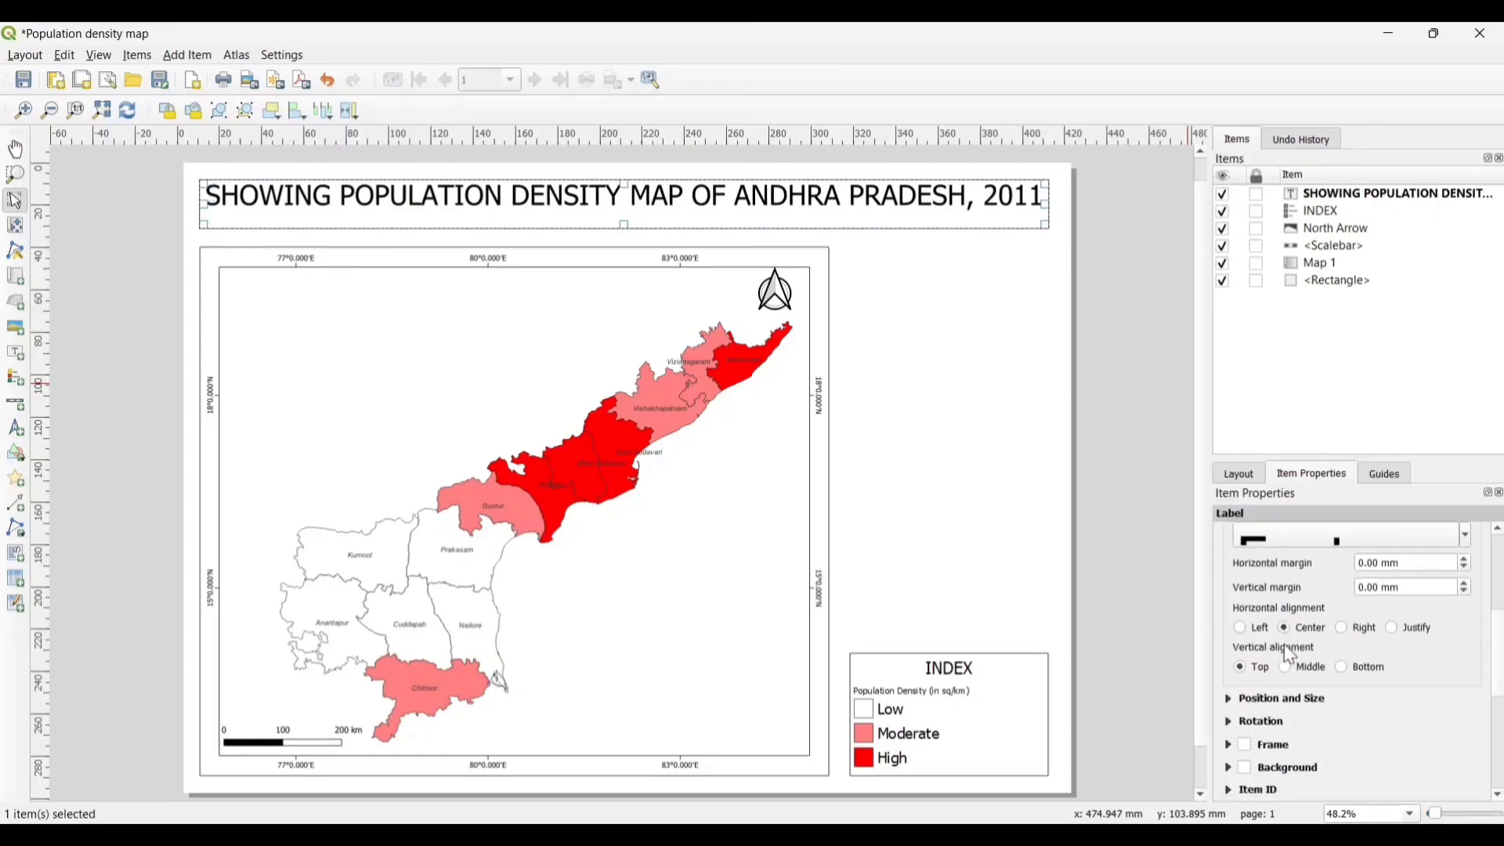
click(1287, 668)
click(970, 474)
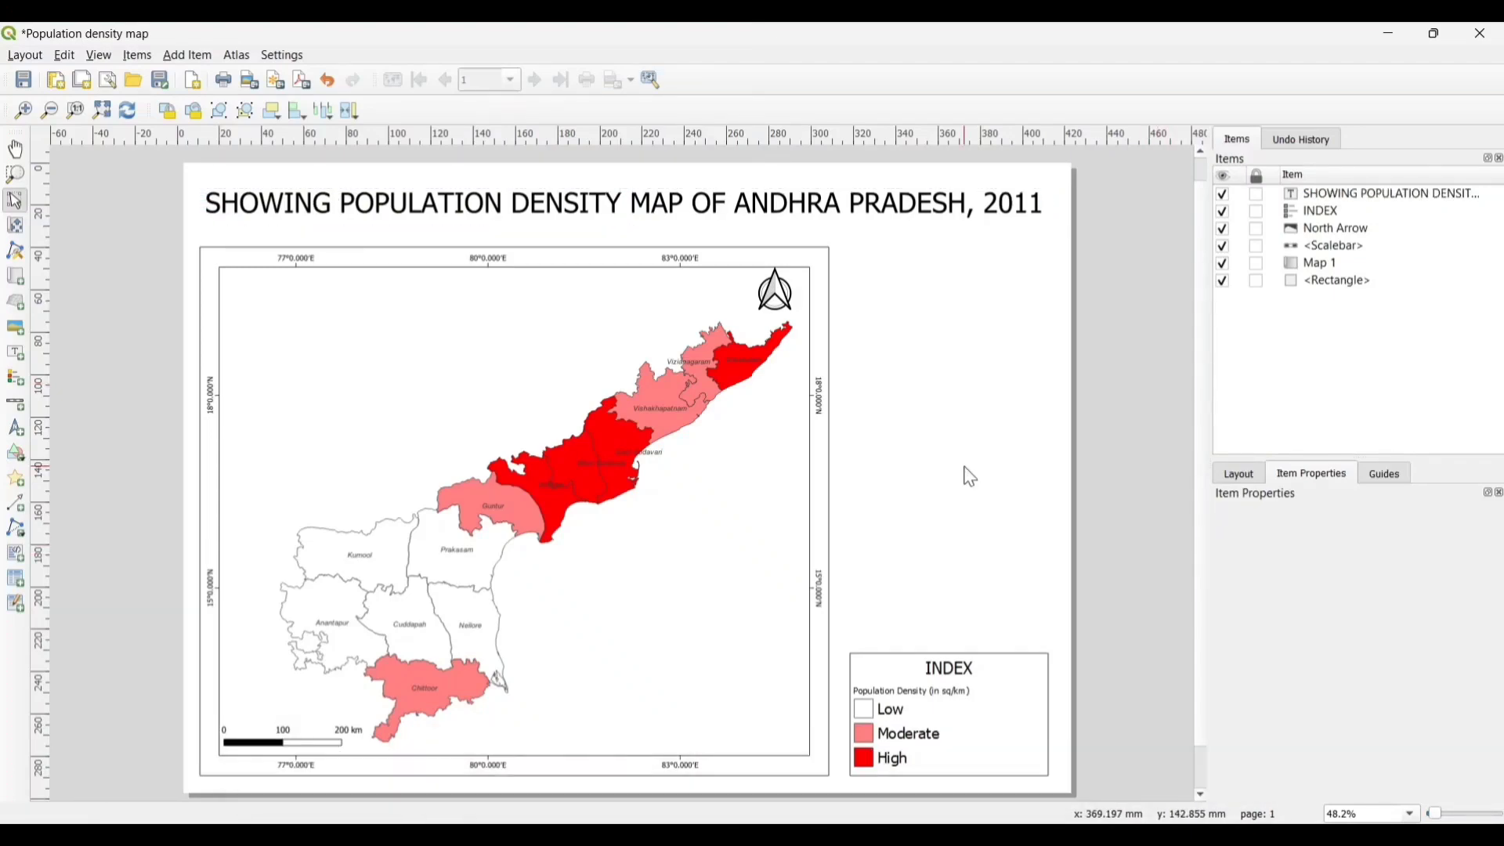
Export the layout as a 300 dpi PNG image named "Population density map of andhra pradesh".
key(ctrl+r)
click(25, 55)
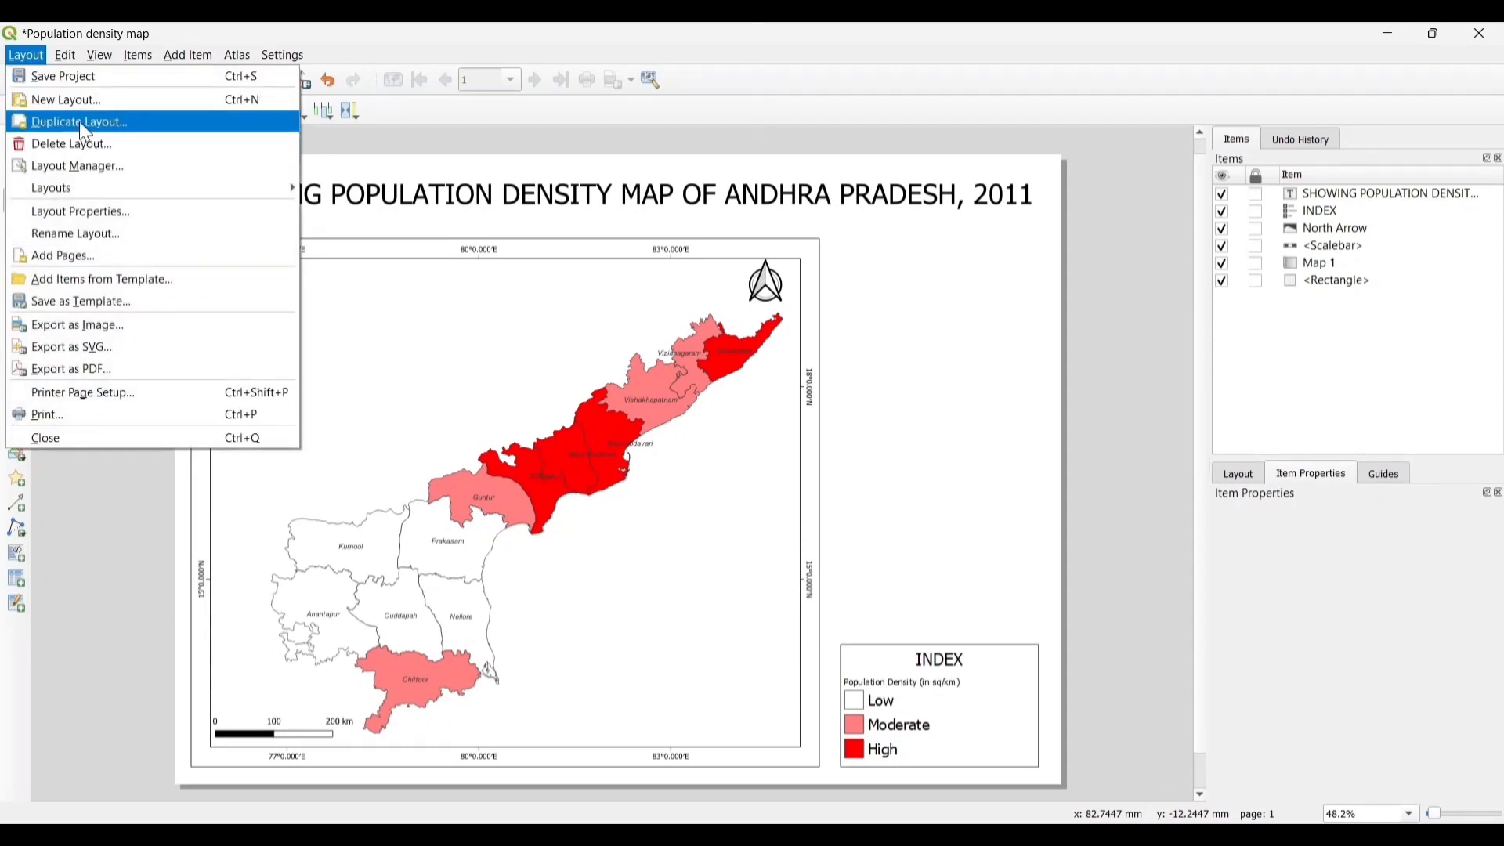
click(106, 324)
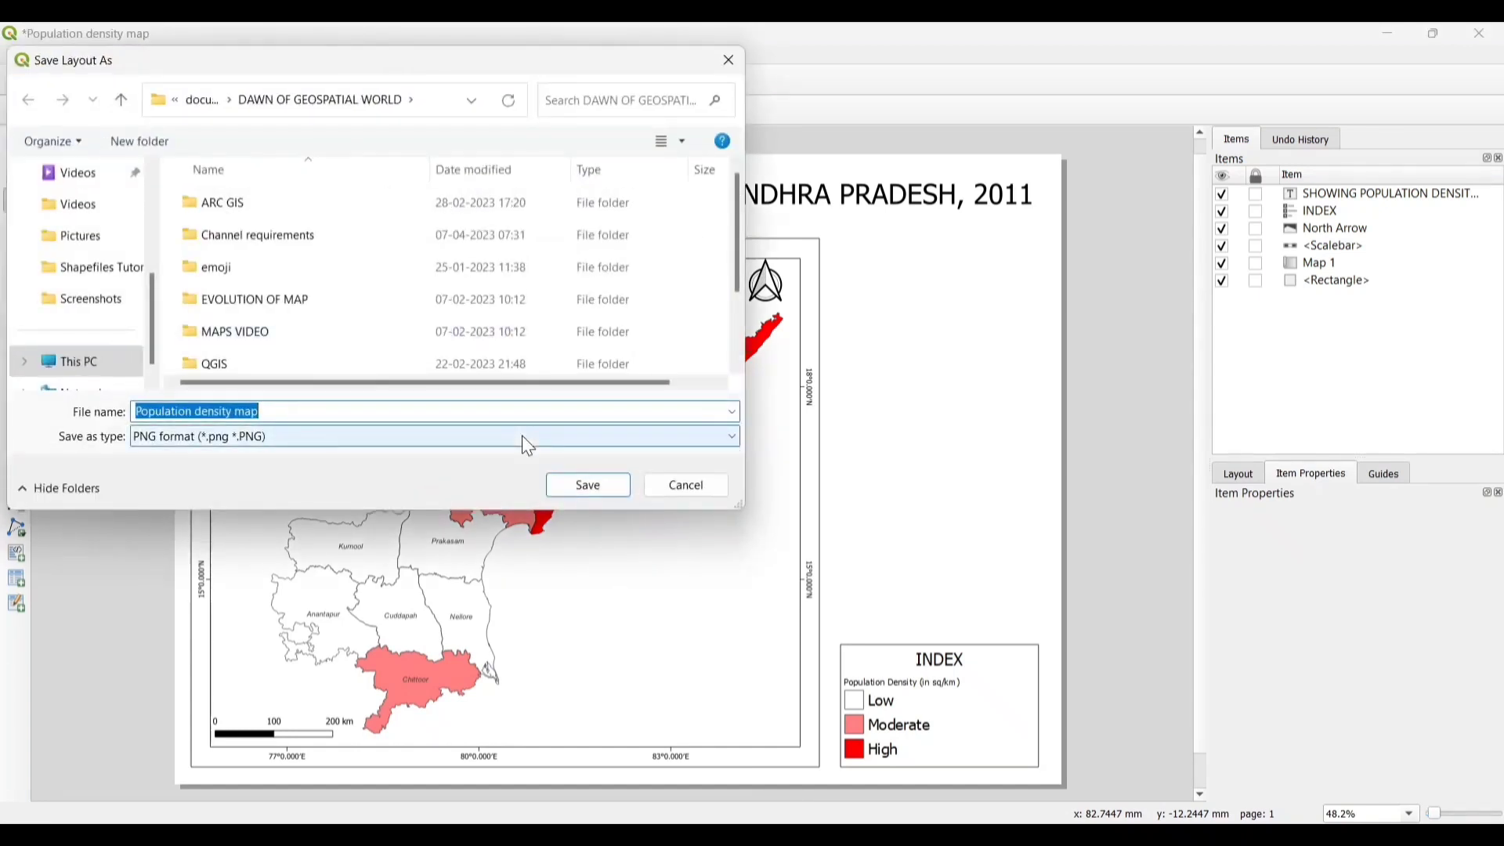
click(334, 413)
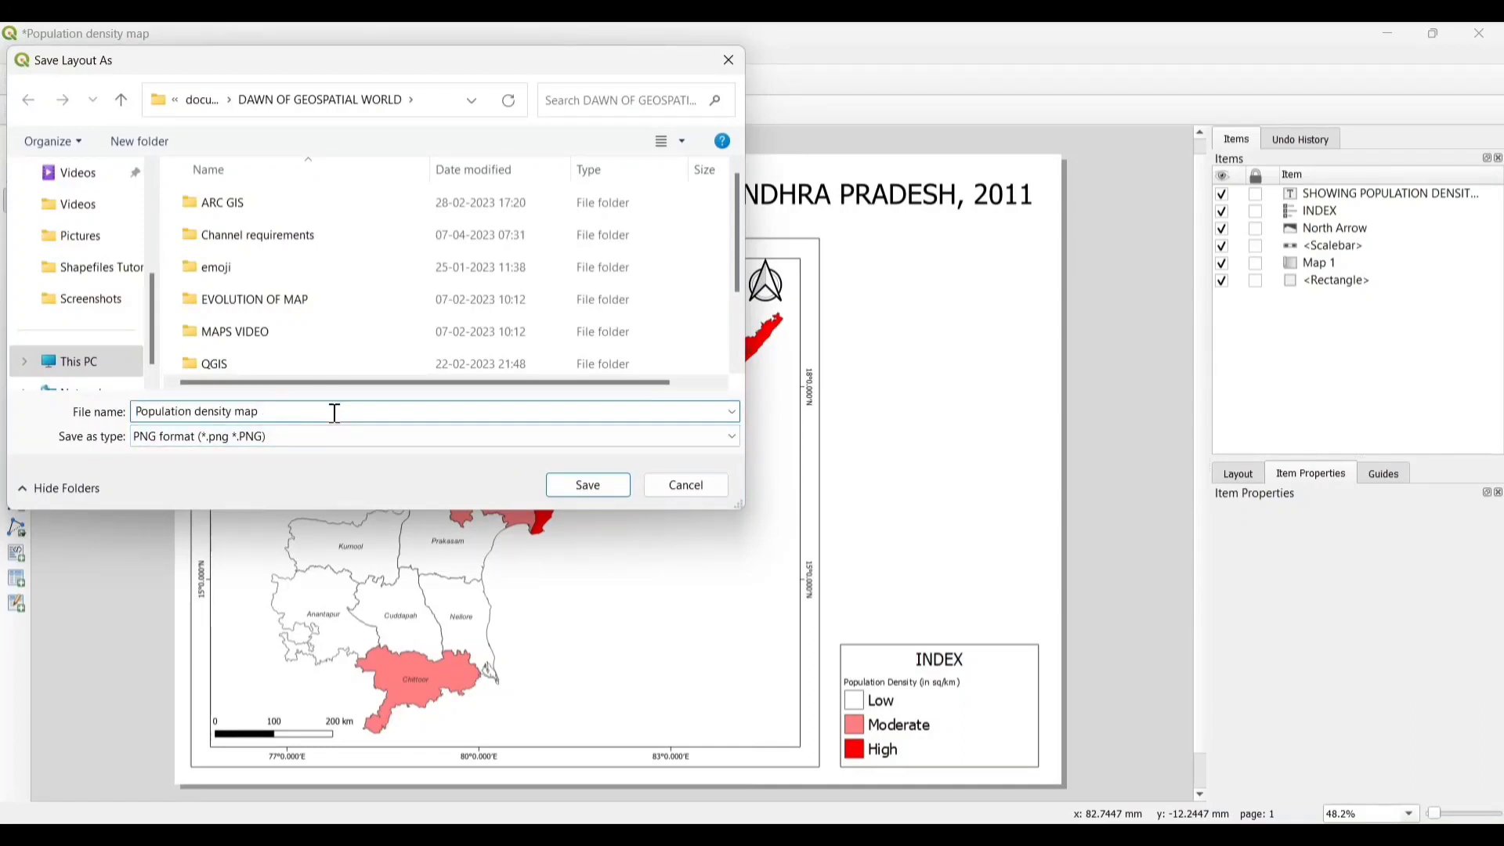
text(of andhra pradesh)
click(571, 484)
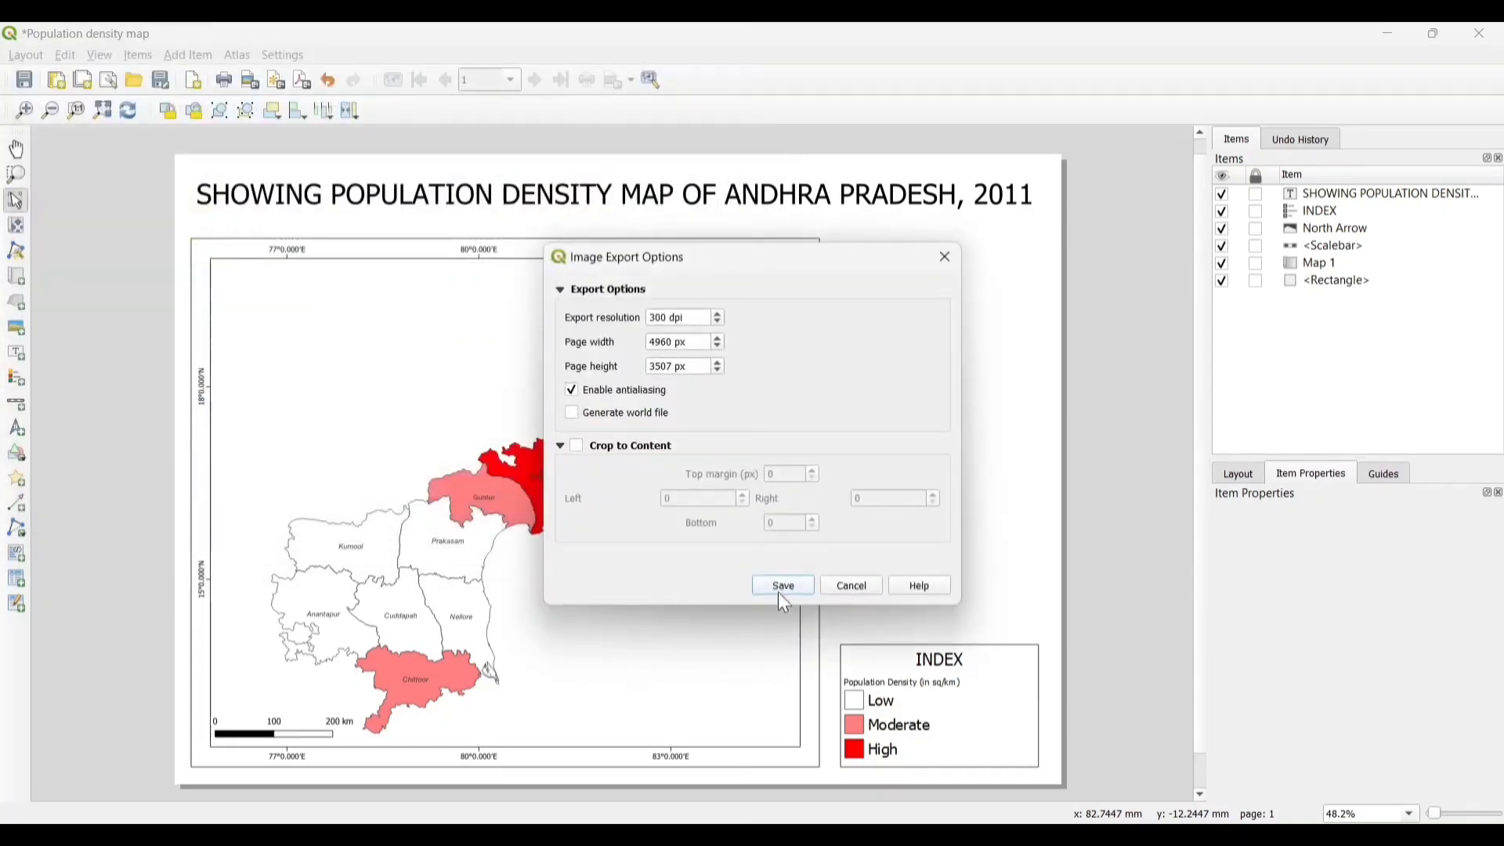
click(779, 588)
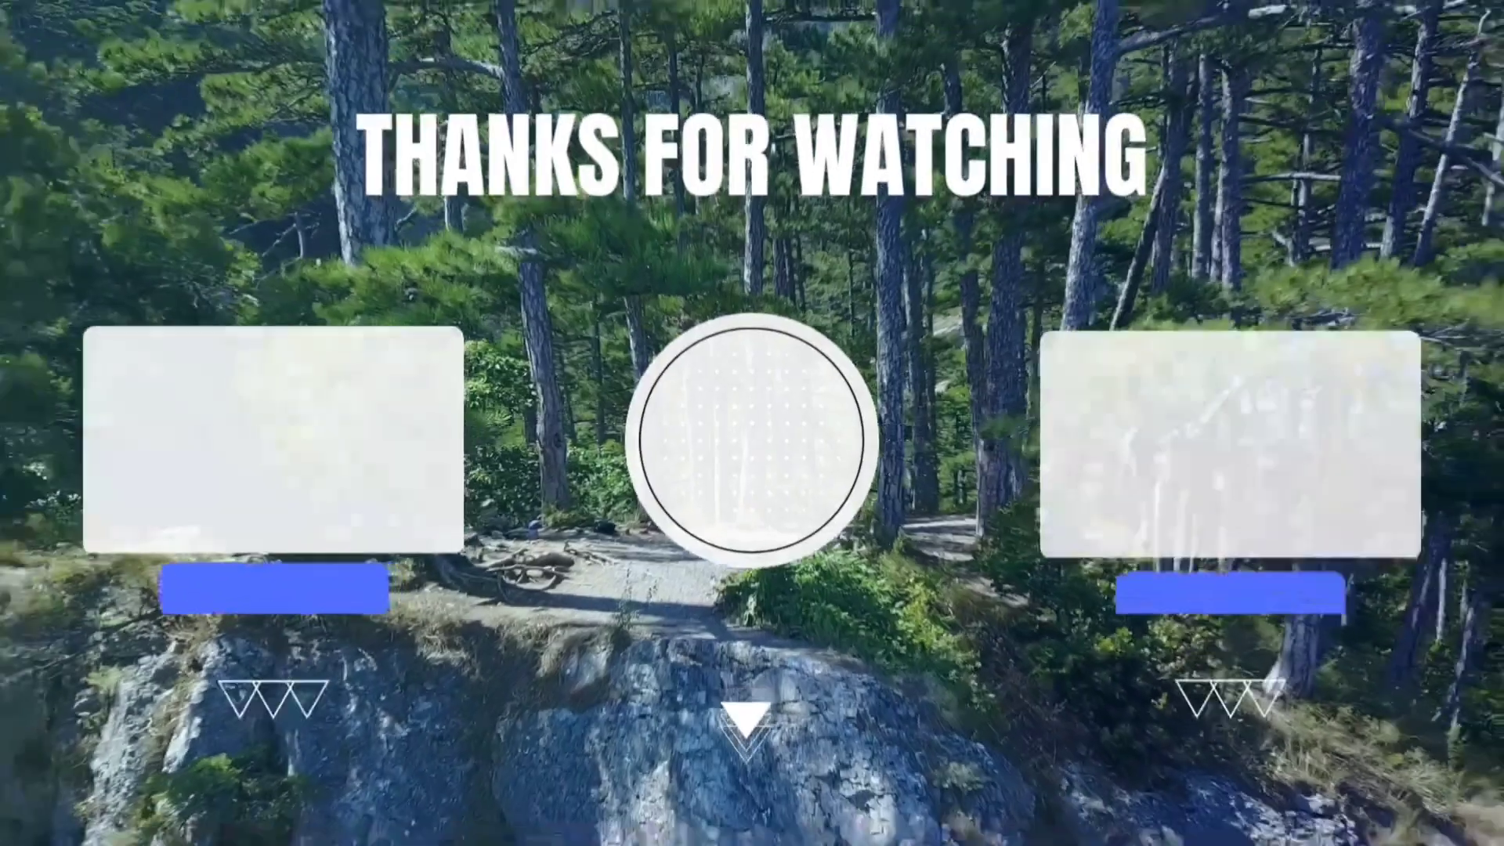